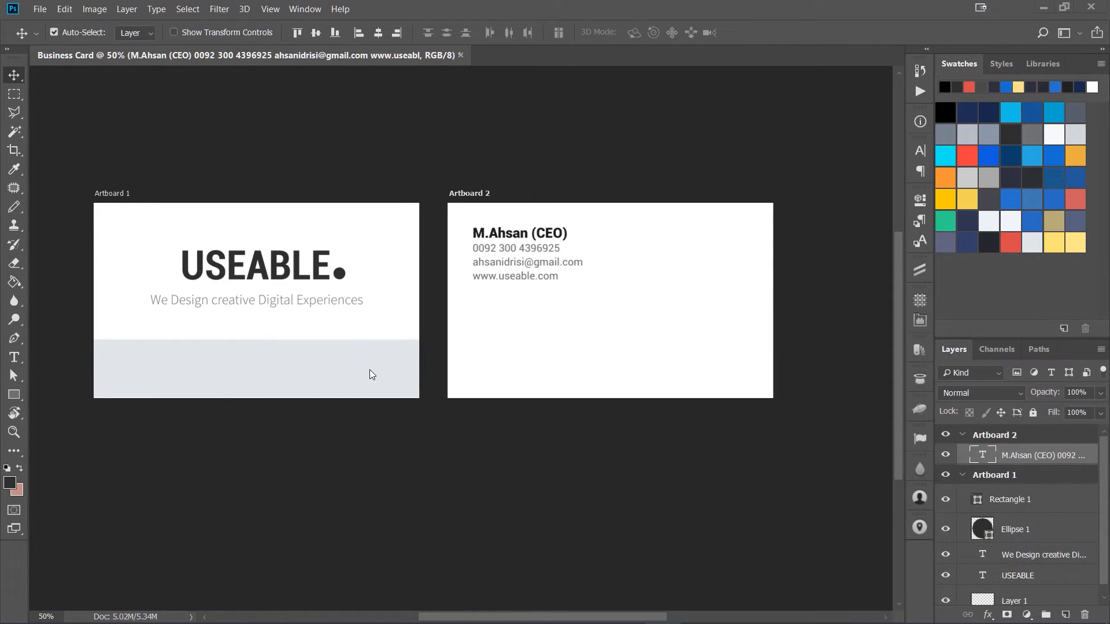
# Step: Recolor the USEABLE logo text to dark navy blue #0f285f
pyautogui.click(298, 267)
pyautogui.hotkey('shift', 'v')
pyautogui.click(281, 264)
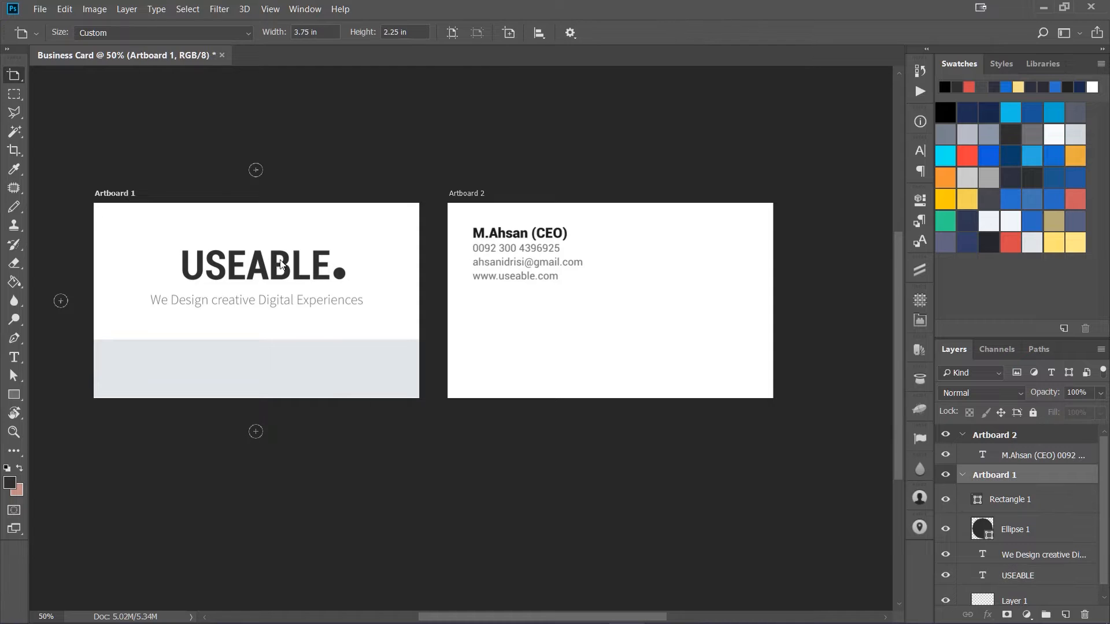
pyautogui.click(275, 270)
pyautogui.hotkey('shift', 'v')
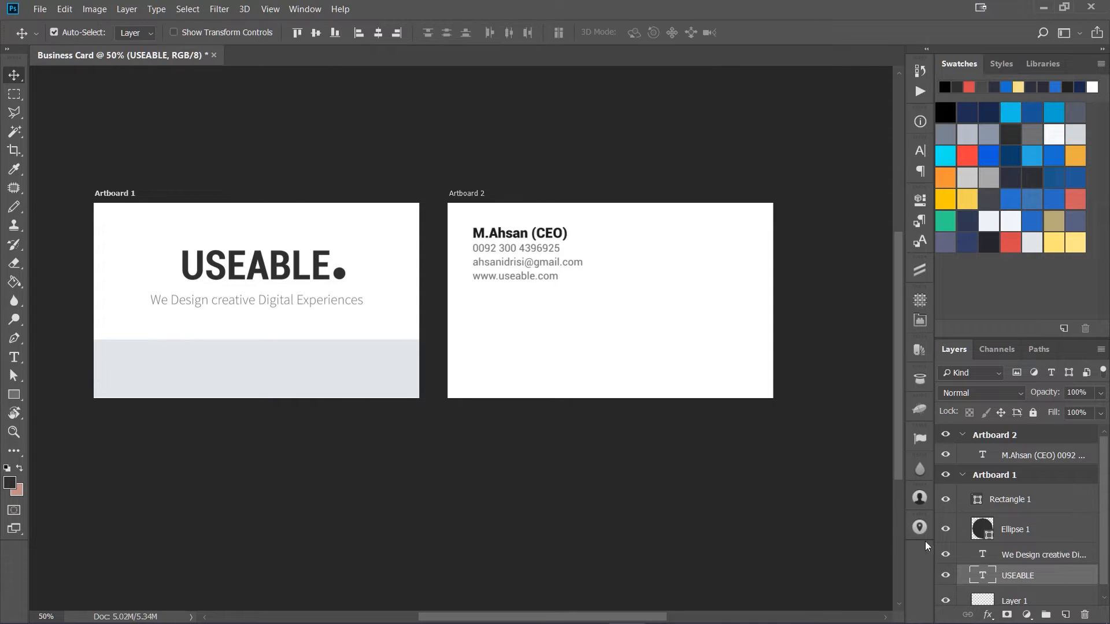
pyautogui.doubleClick(982, 575)
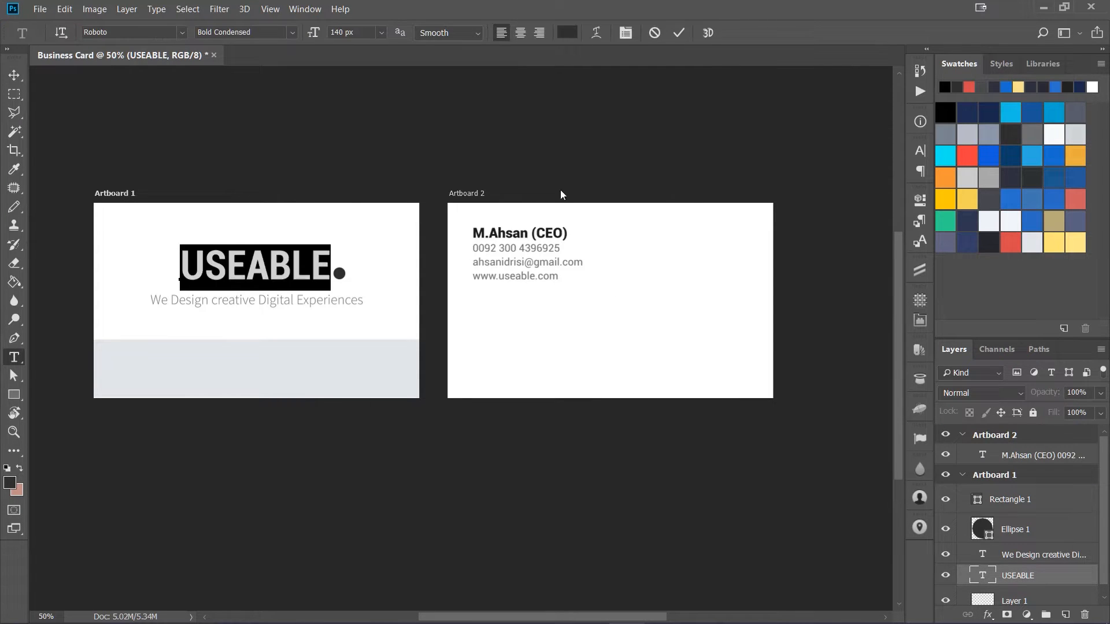
pyautogui.click(560, 36)
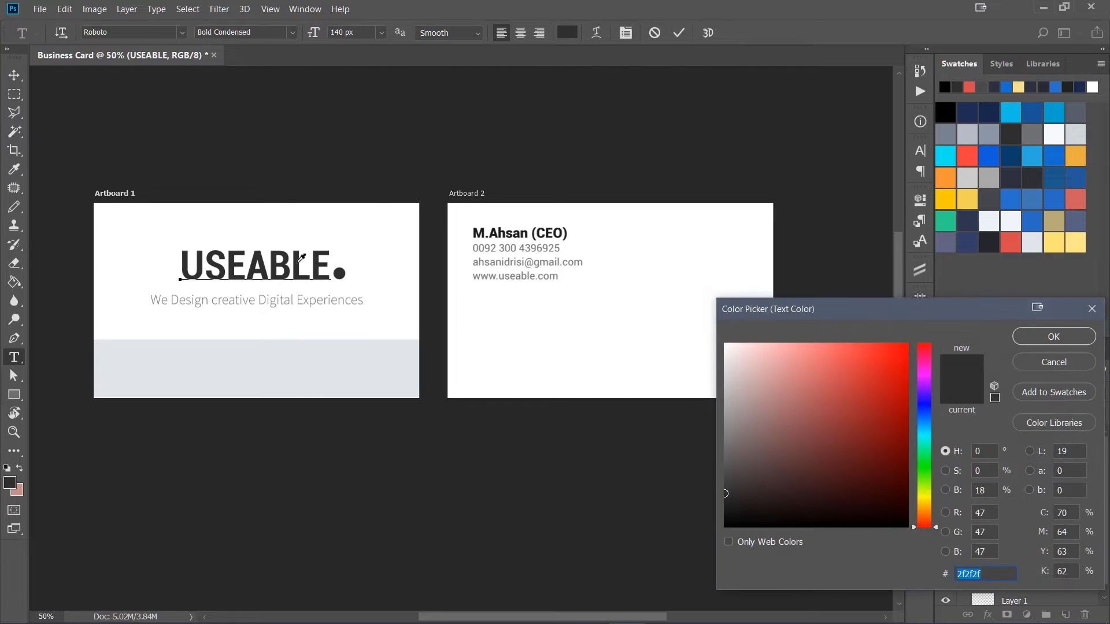
pyautogui.click(993, 110)
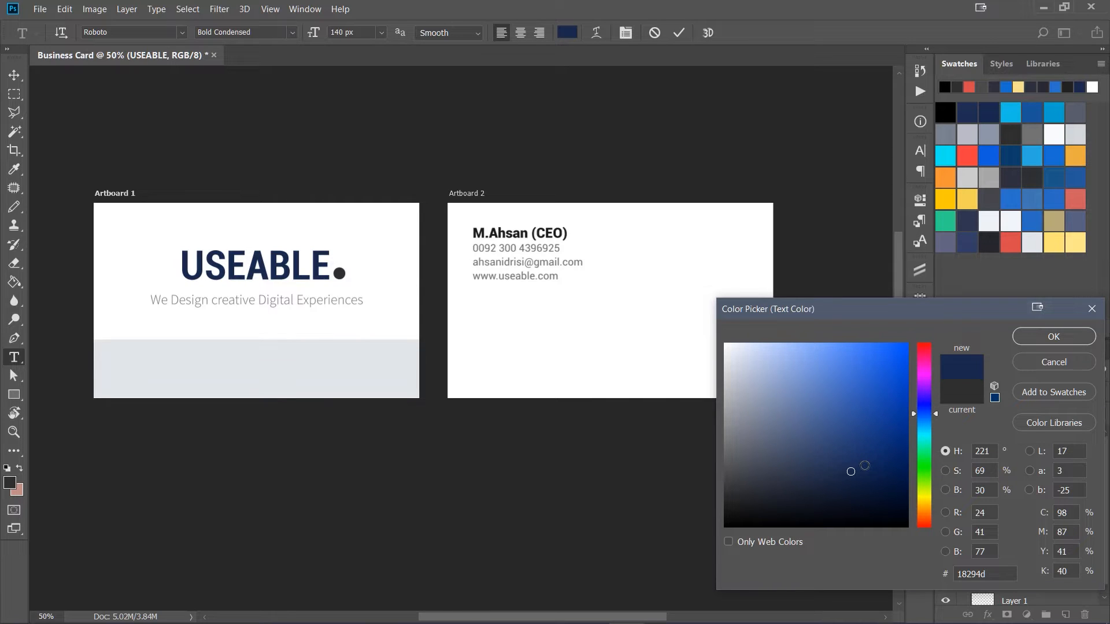
pyautogui.click(864, 466)
pyautogui.click(880, 459)
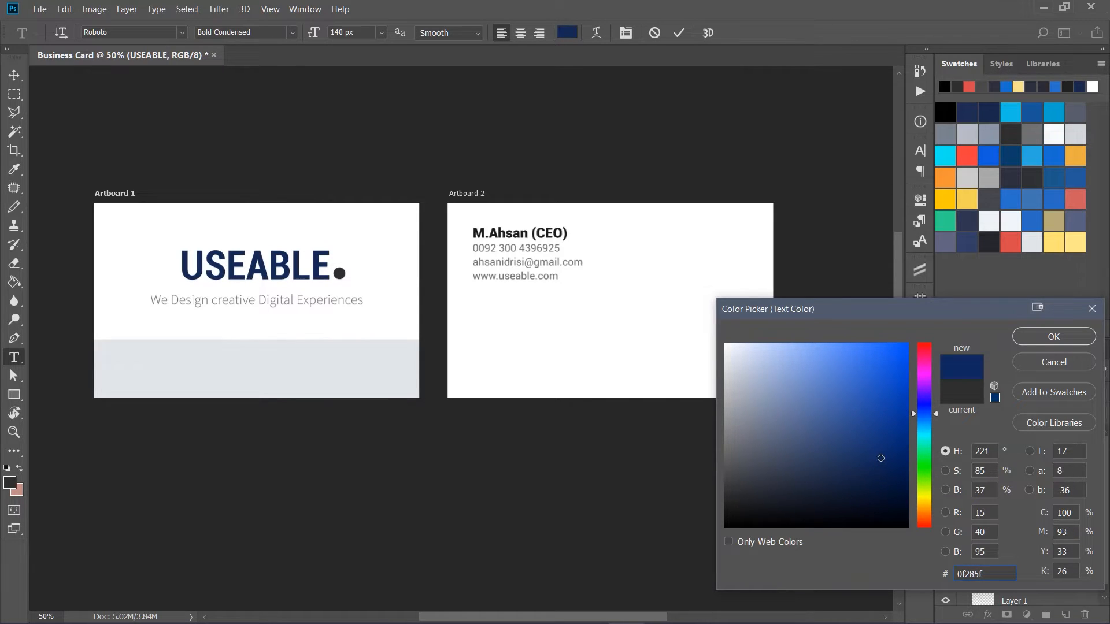
pyautogui.click(1054, 340)
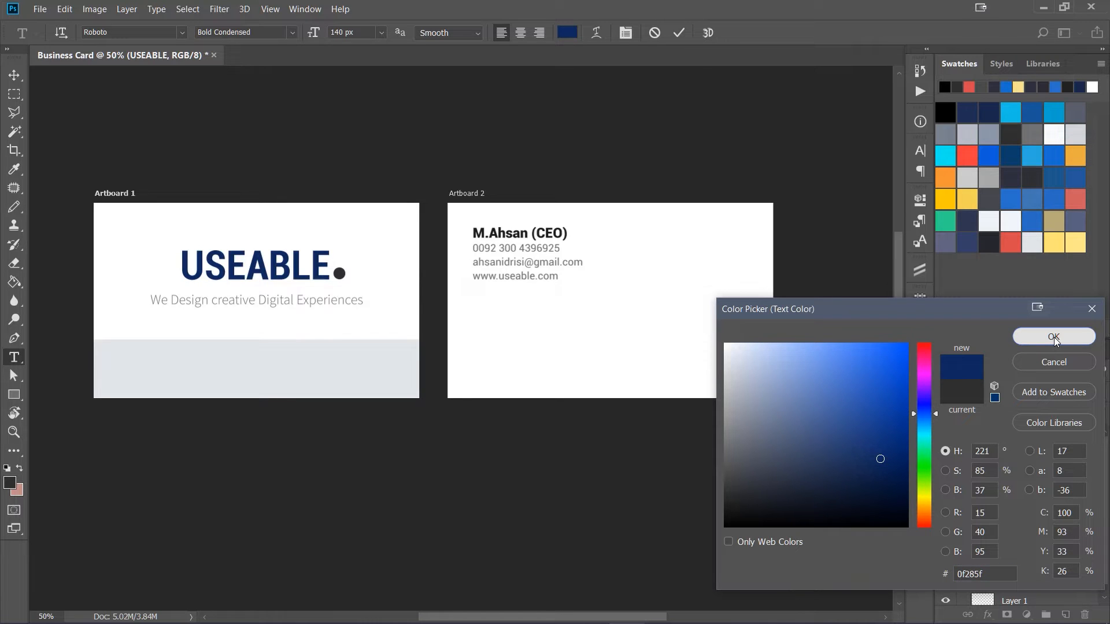
pyautogui.click(1054, 337)
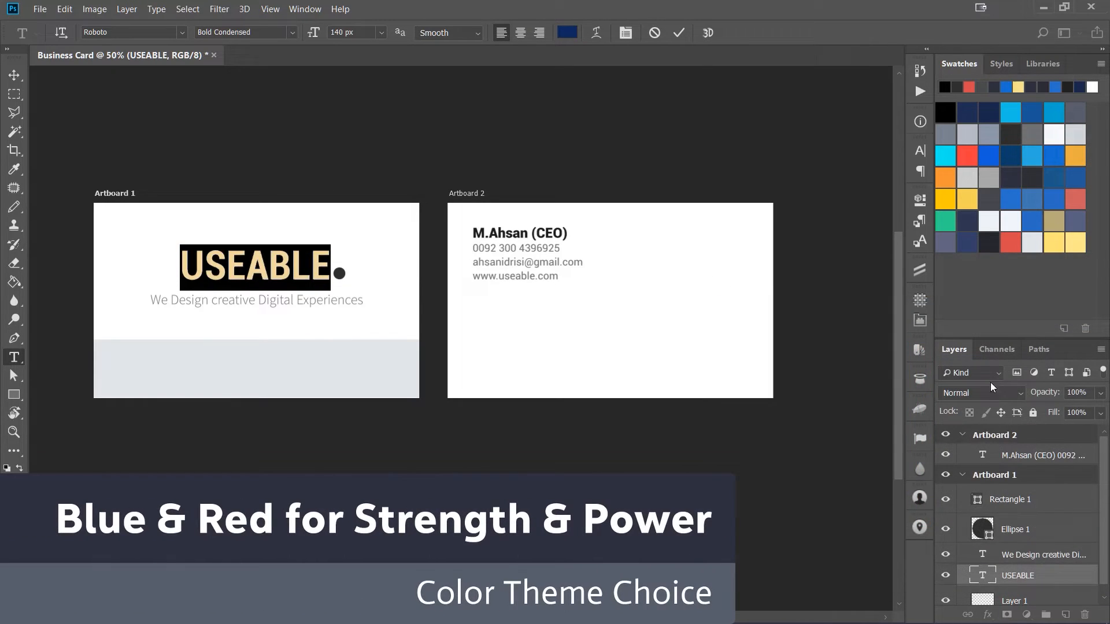
# Step: Change the fill of the dot ellipse beside the logo to red #ef3f42
pyautogui.click(982, 527)
pyautogui.doubleClick(982, 527)
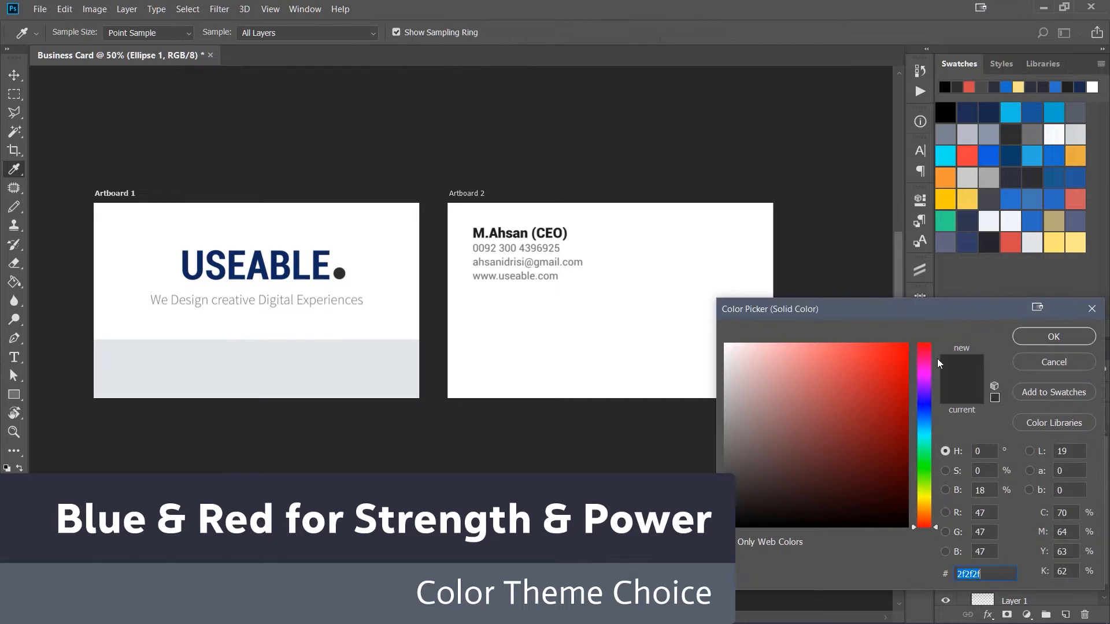
pyautogui.click(974, 153)
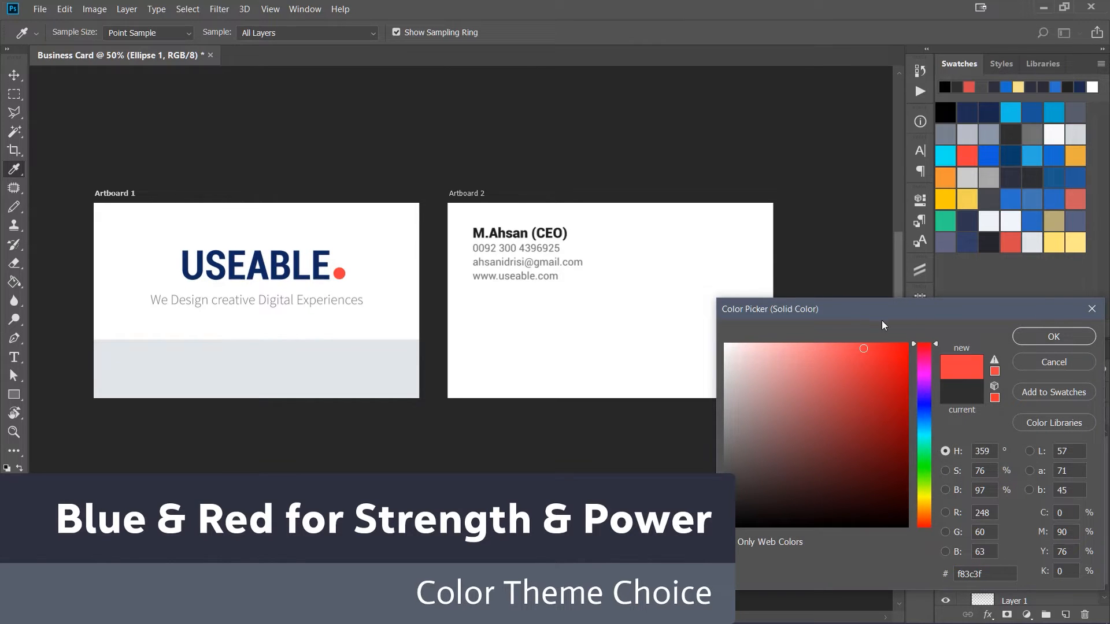
pyautogui.click(993, 360)
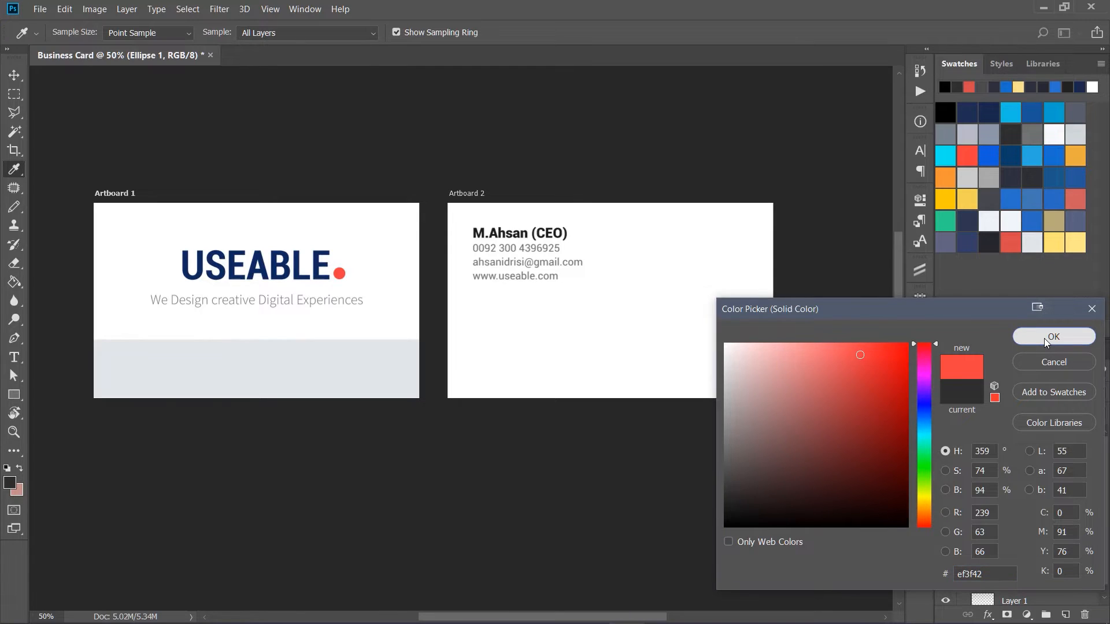
pyautogui.click(1044, 338)
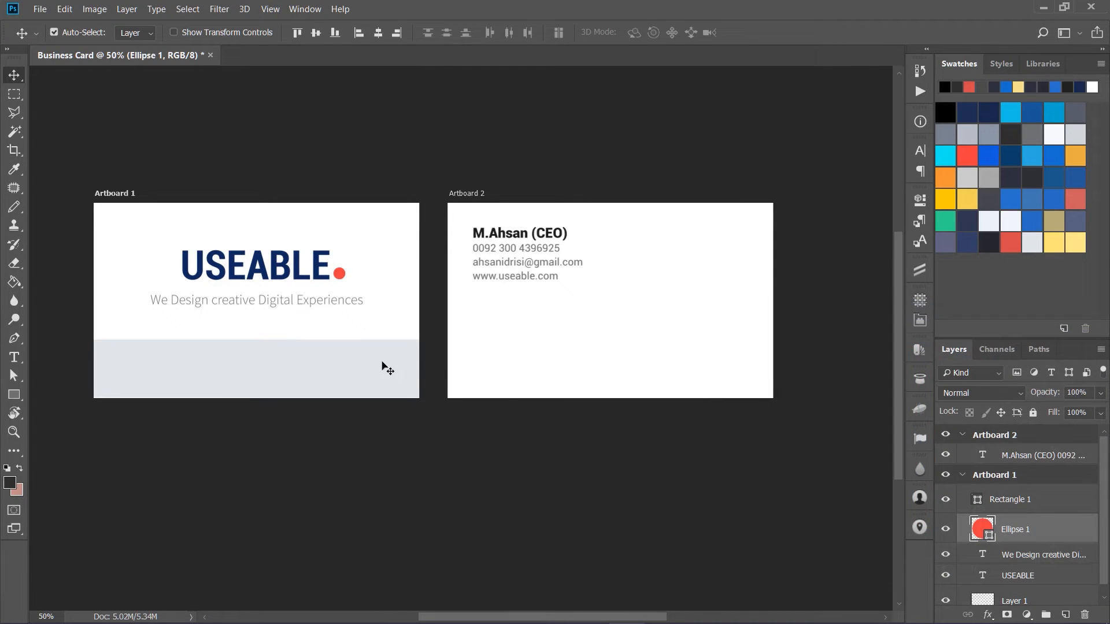
# Step: Nudge the red dot down 2 pixels so it sits on the logo text's baseline guide
pyautogui.hotkey('ctrl', ';')
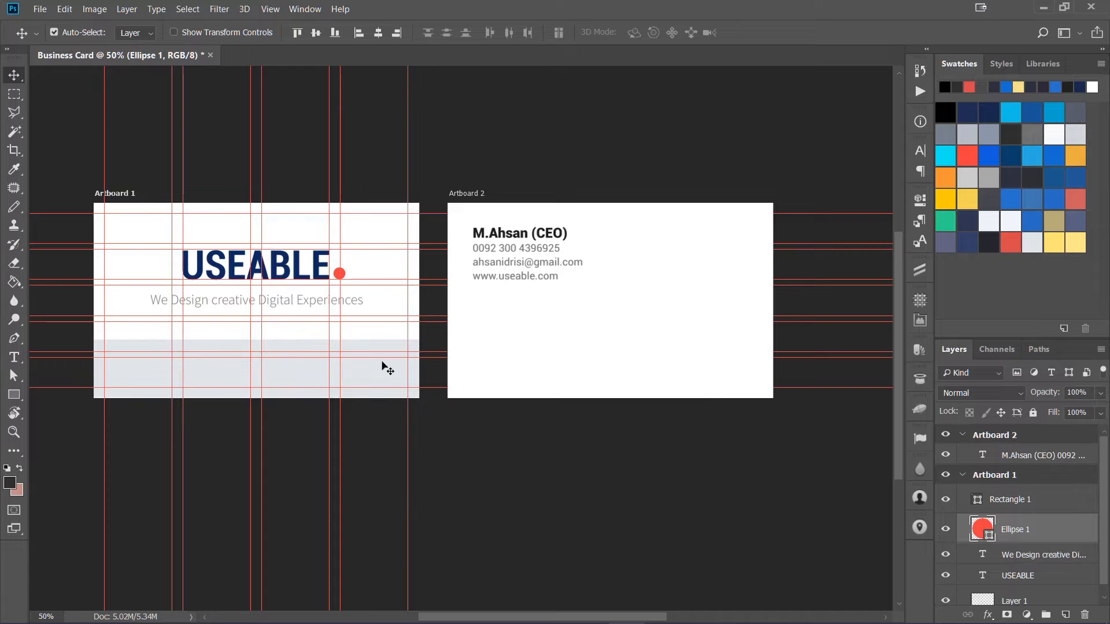
pyautogui.hotkey('ctrl', '+')
pyautogui.hotkey('ctrl', '+')
pyautogui.hotkey('ctrl', '+')
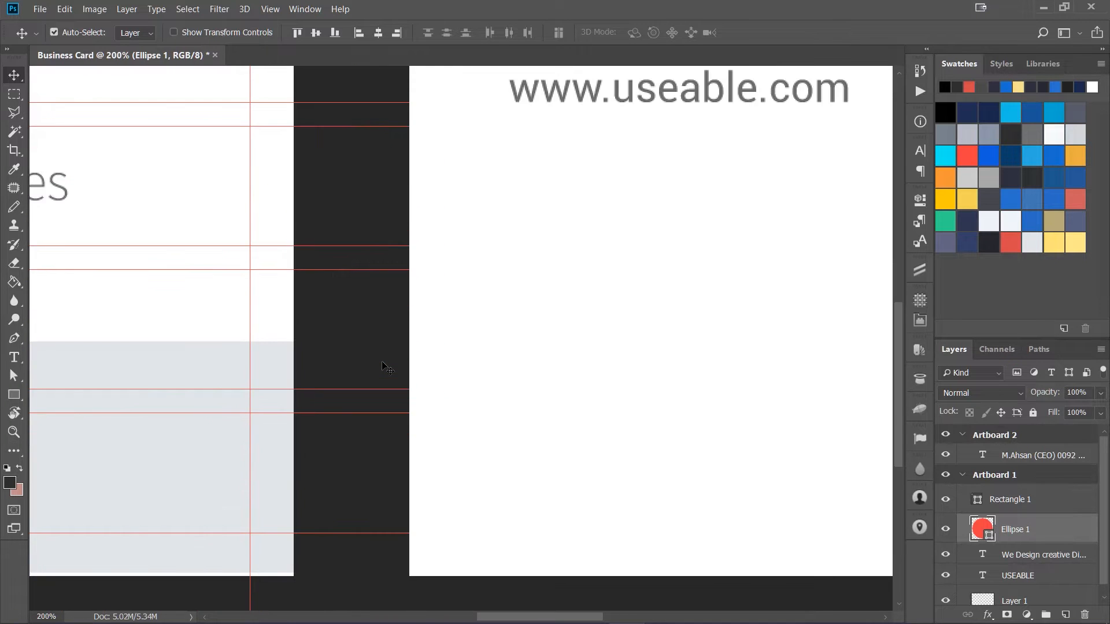
pyautogui.moveTo(201, 353); pyautogui.dragTo(748, 349)
pyautogui.moveTo(500, 221); pyautogui.dragTo(623, 382)
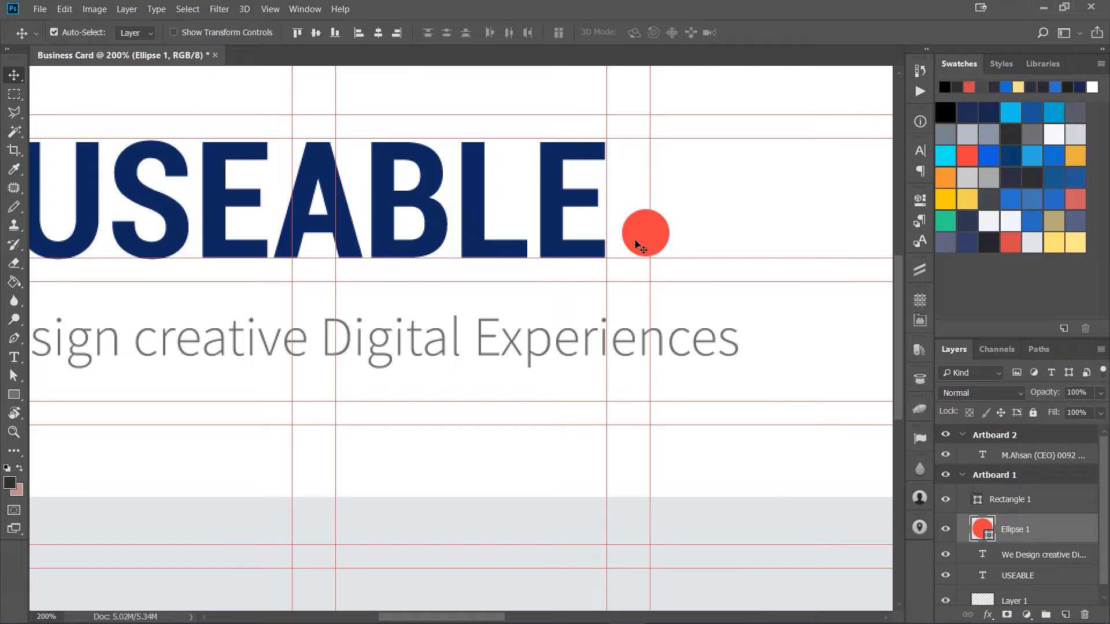
pyautogui.press('Down')
pyautogui.press('Down')
pyautogui.hotkey('ctrl', ';')
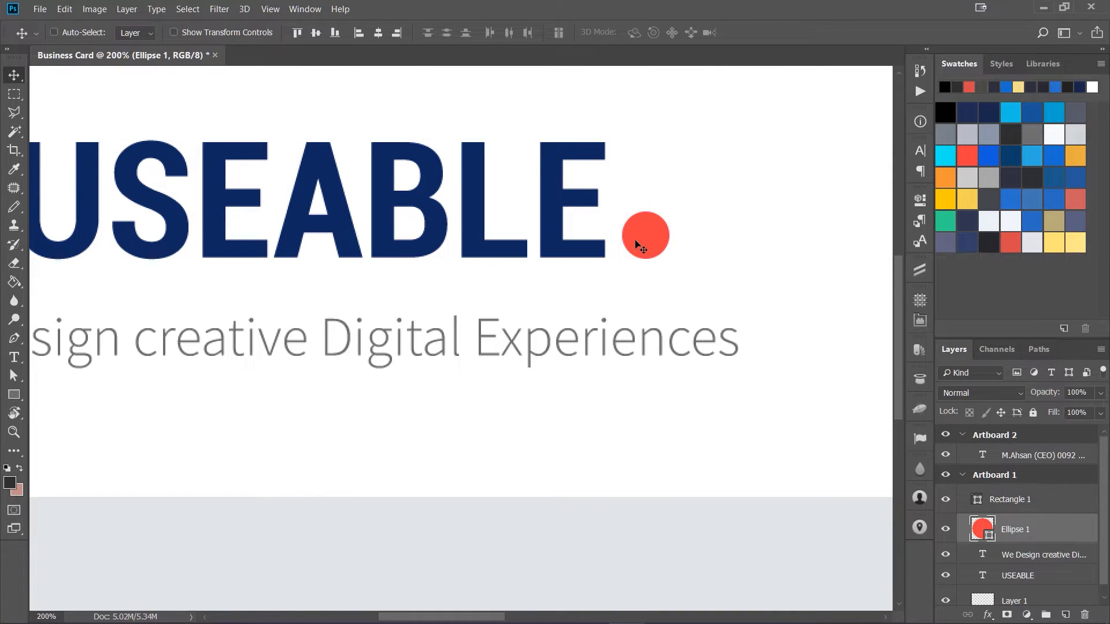
pyautogui.hotkey('ctrl', '-')
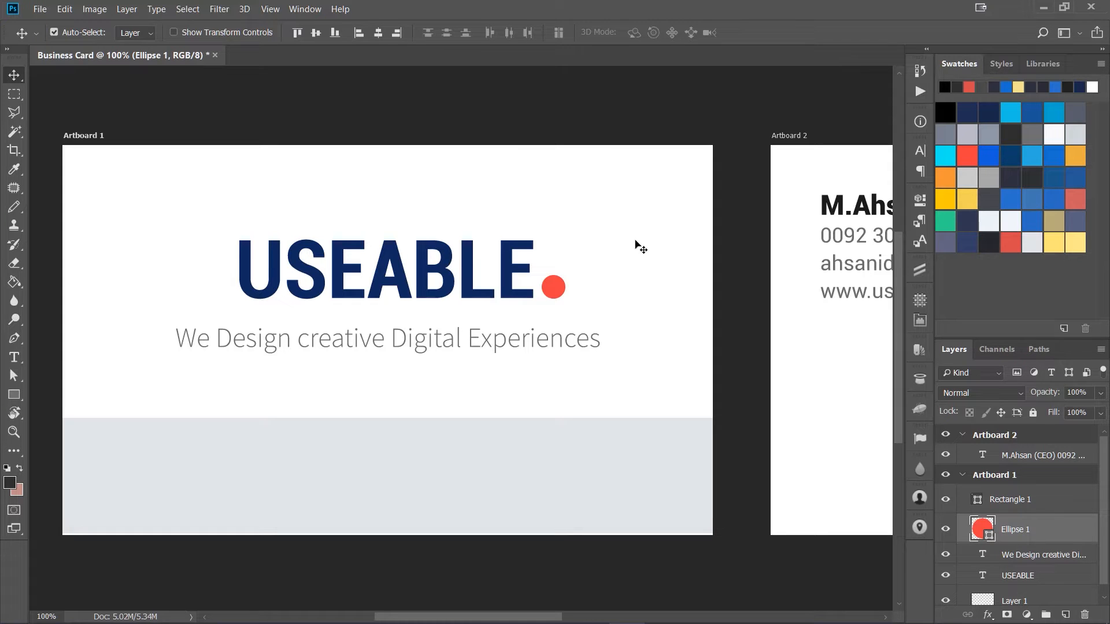
pyautogui.press('ctrl')
pyautogui.hotkey('ctrl', ';')
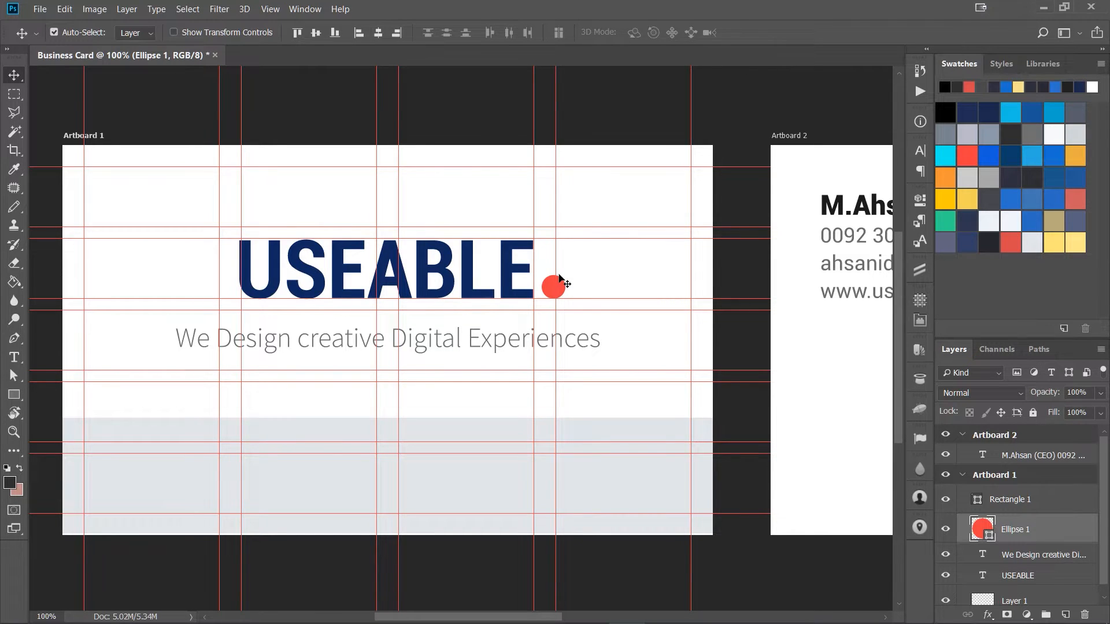
pyautogui.press('m')
pyautogui.moveTo(236, 238); pyautogui.dragTo(568, 310)
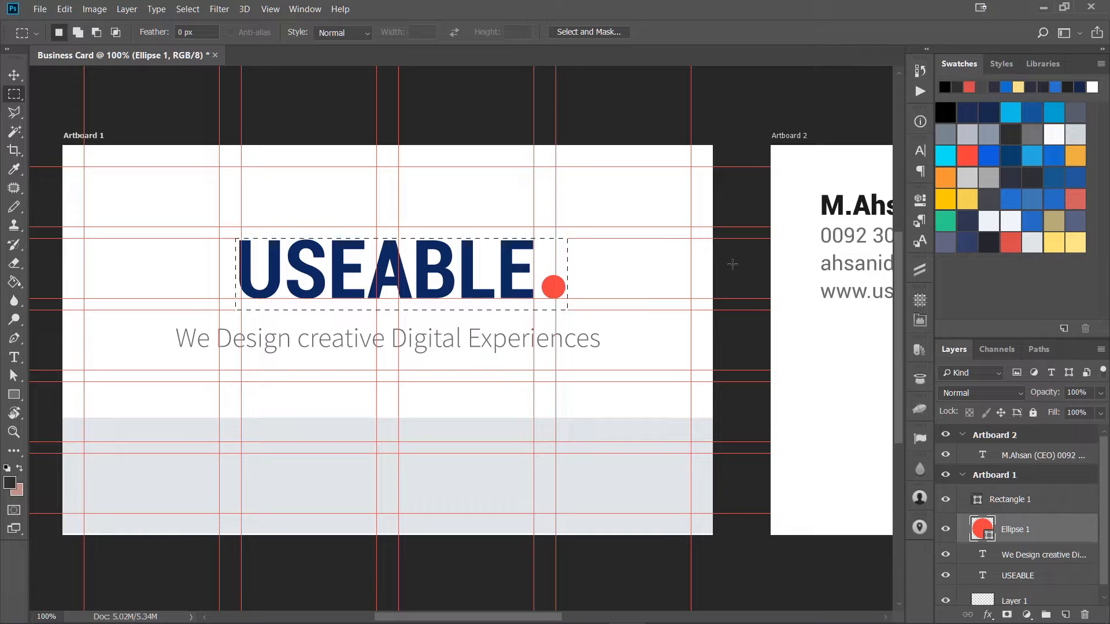
pyautogui.hotkey('ctrl', 's')
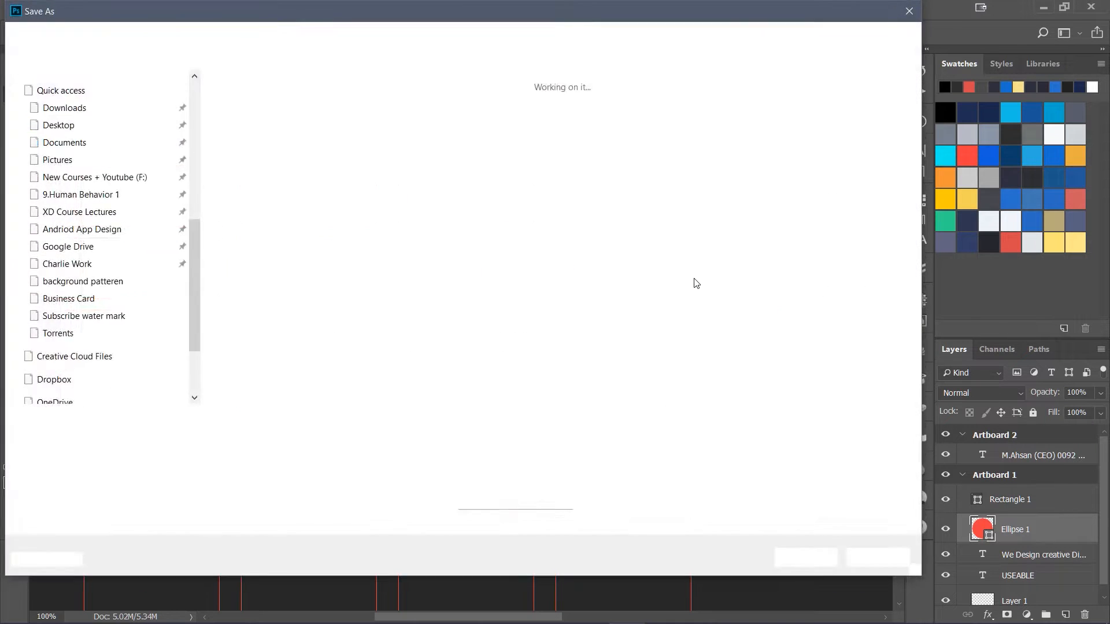
pyautogui.click(878, 557)
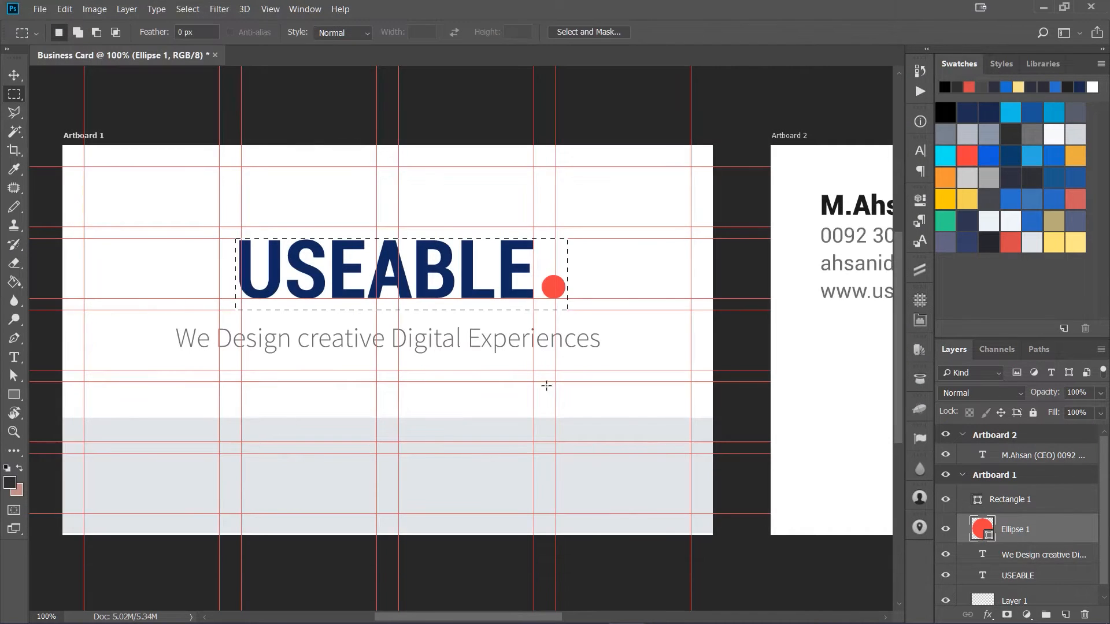
pyautogui.click(487, 312)
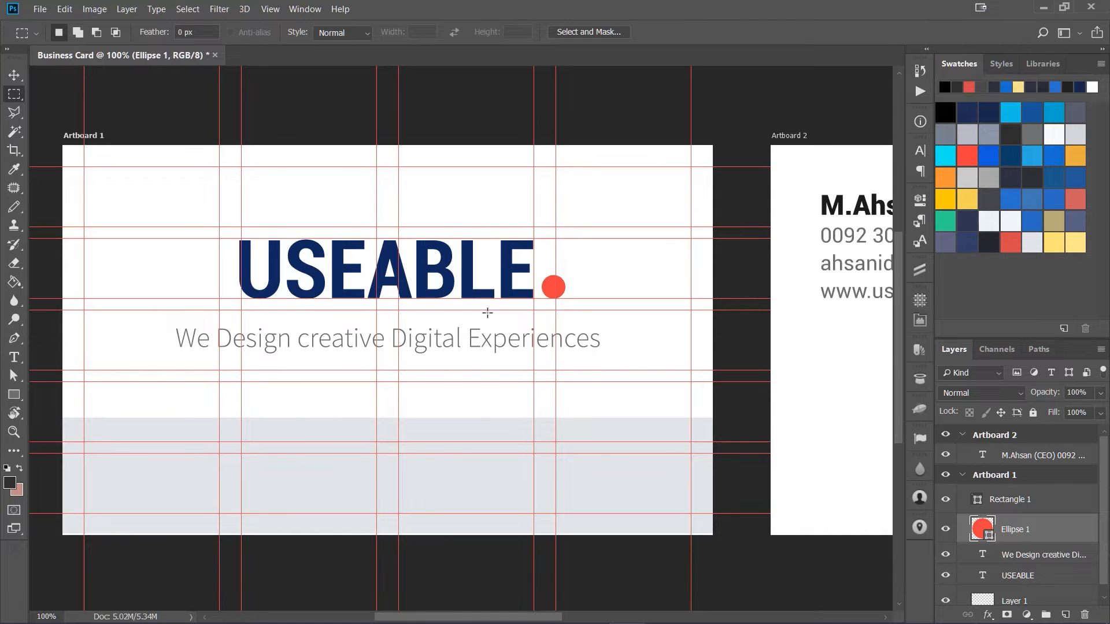
# Step: Reorder the USEABLE text under the dot ellipse and group the two layers together
pyautogui.press('v')
pyautogui.click(454, 283)
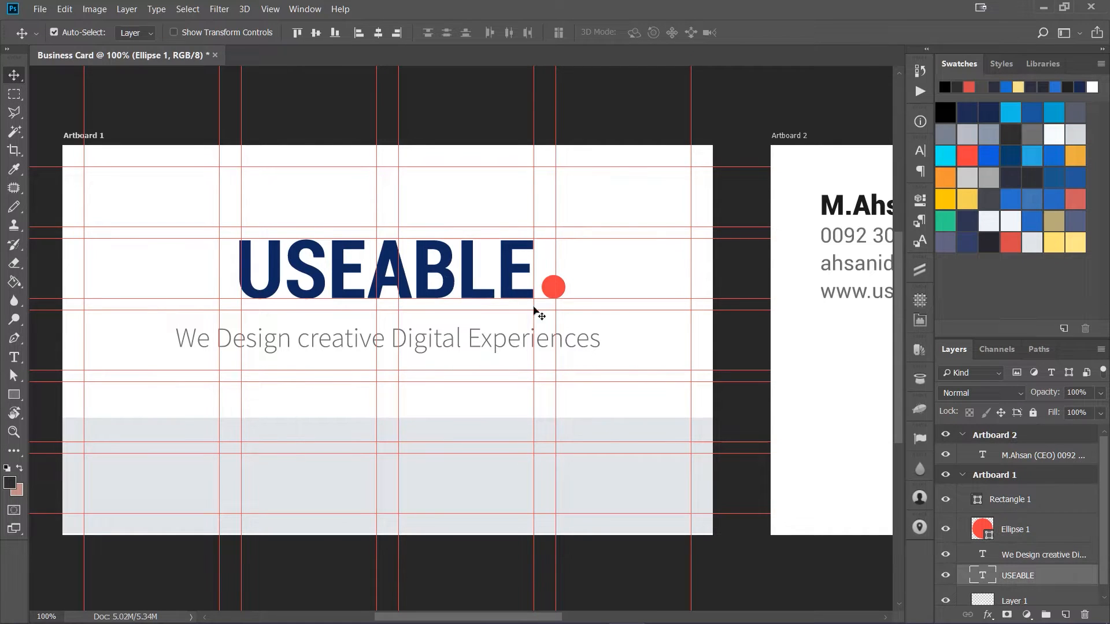
pyautogui.keyDown('shift'); pyautogui.click(1020, 536); pyautogui.keyUp('shift')
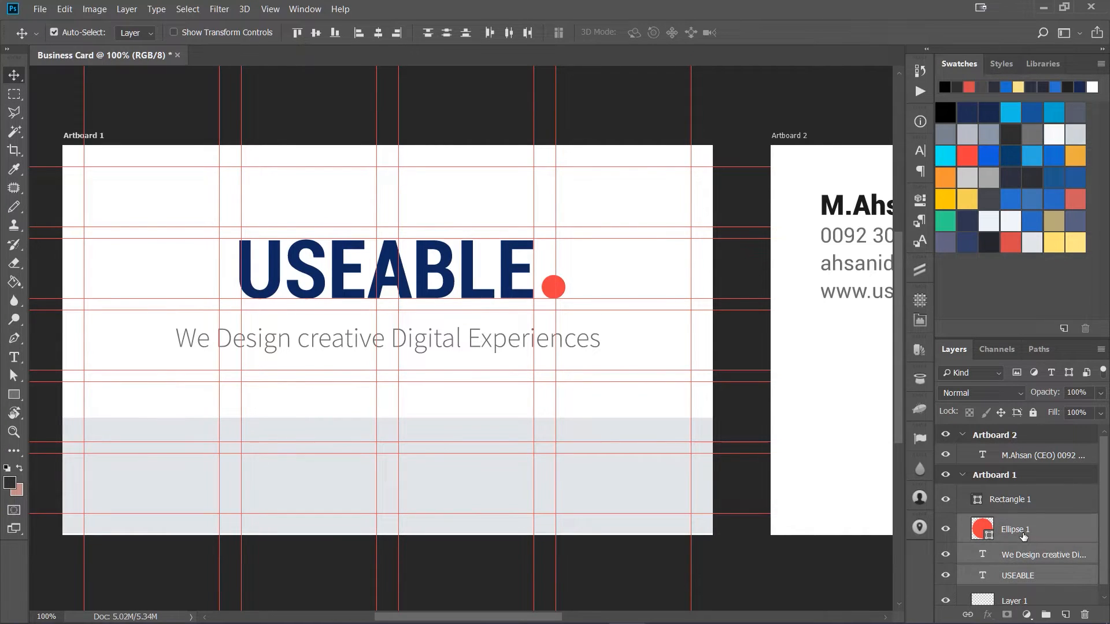
pyautogui.click(1011, 573)
pyautogui.moveTo(1013, 575); pyautogui.dragTo(1015, 541)
pyautogui.keyDown('shift'); pyautogui.click(1016, 536); pyautogui.keyUp('shift')
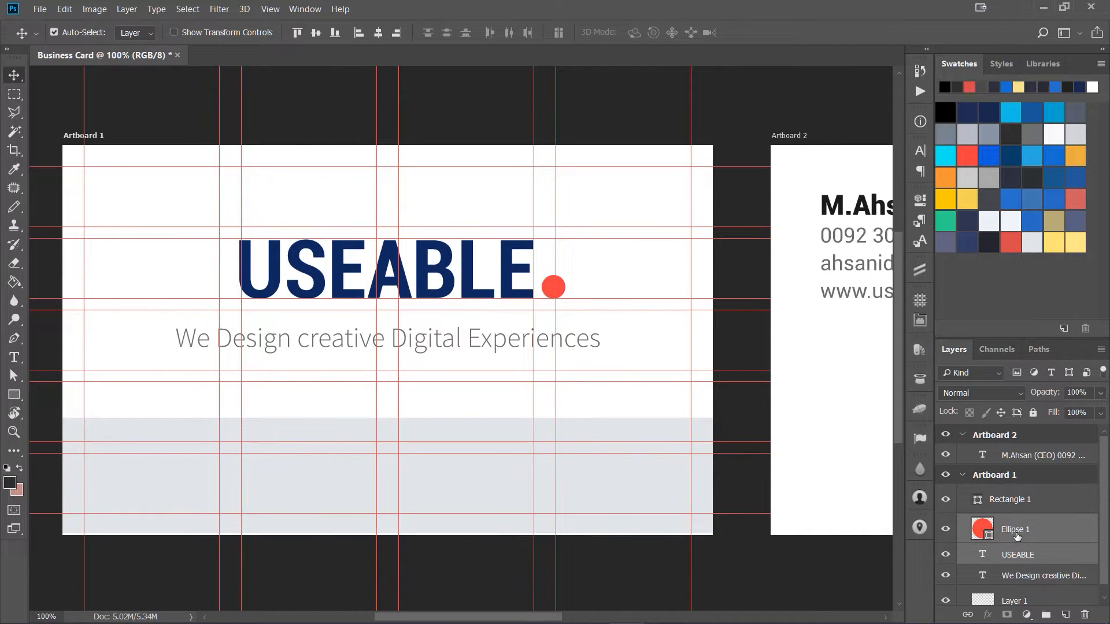
pyautogui.hotkey('ctrl', 'g')
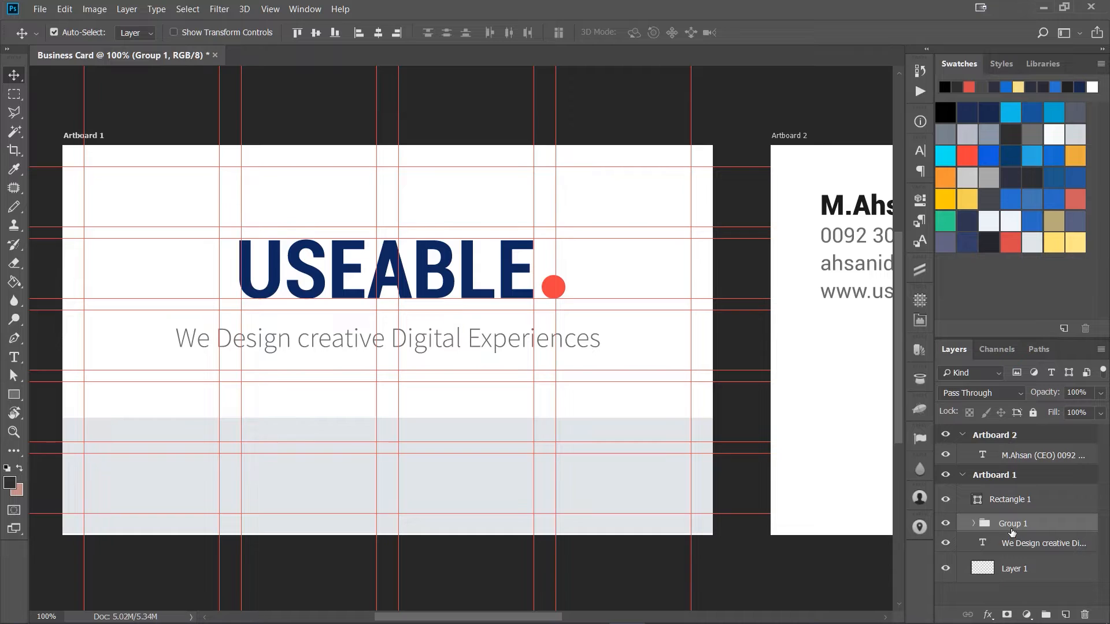
# Step: Center the group horizontally on Artboard 1 and rename it logo
pyautogui.hotkey('ctrl', 'a')
pyautogui.hotkey('ctrl', 'shift', 'h')
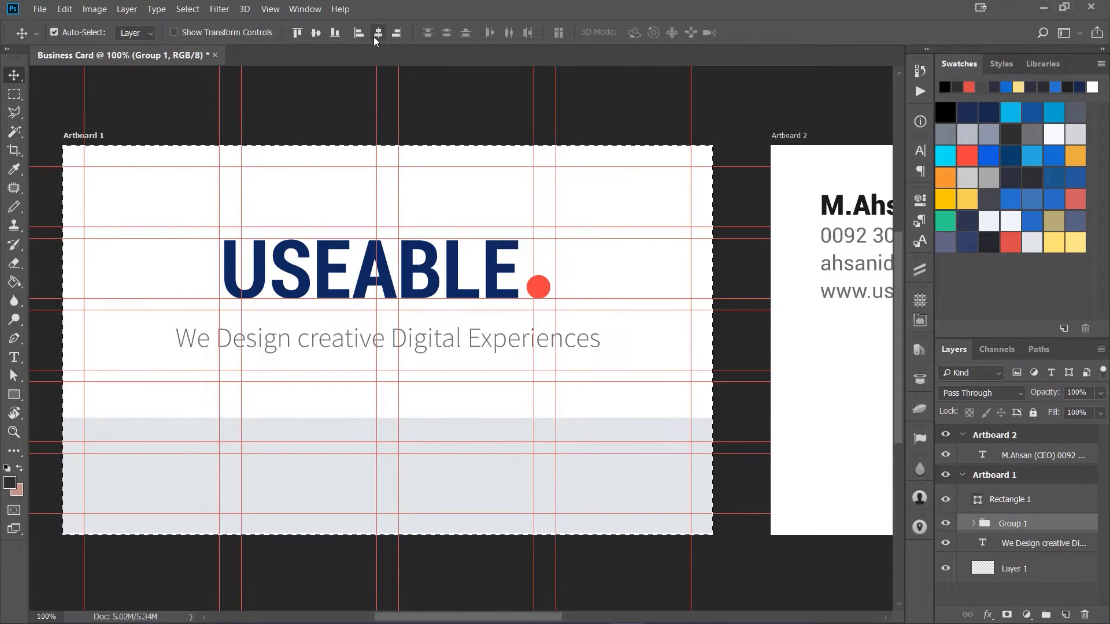
pyautogui.doubleClick(1011, 524)
pyautogui.write('logo')
pyautogui.press('Return')
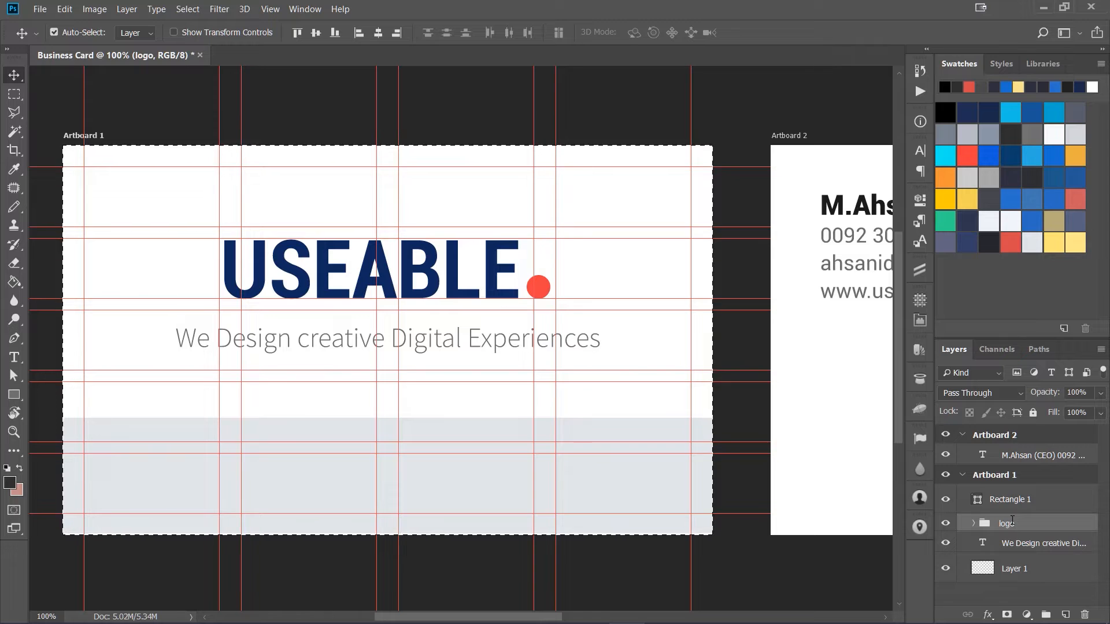
pyautogui.hotkey('ctrl', 'd')
pyautogui.hotkey('ctrl', ';')
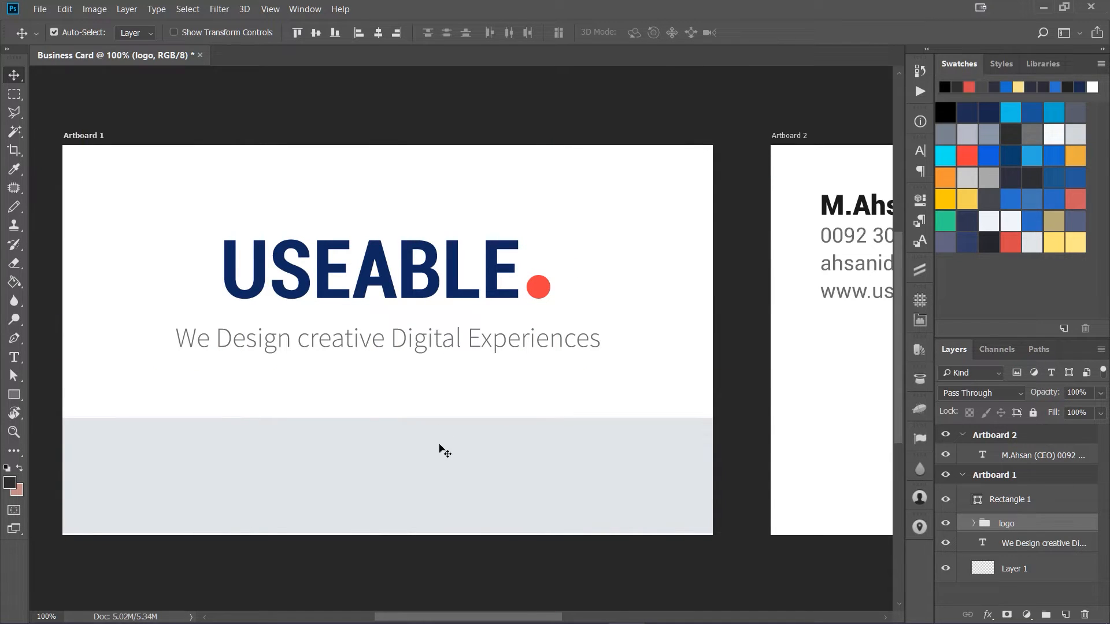
# Step: Recolor the tagline text "We Design creative Digital Experiences" to a muted gray-blue #8c9199
pyautogui.click(419, 345)
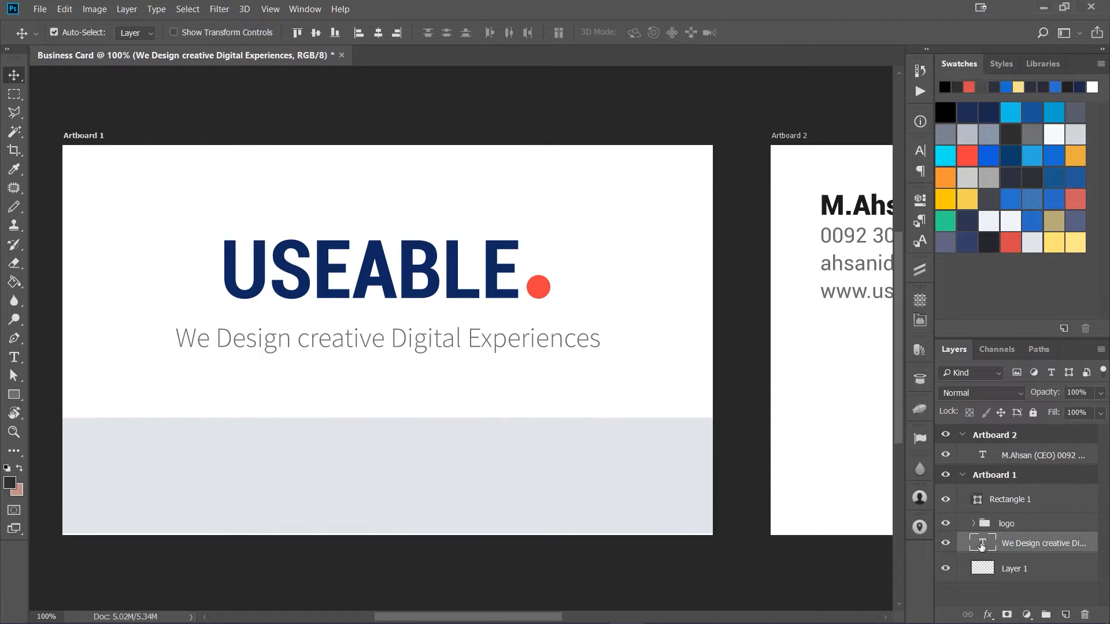
pyautogui.doubleClick(981, 547)
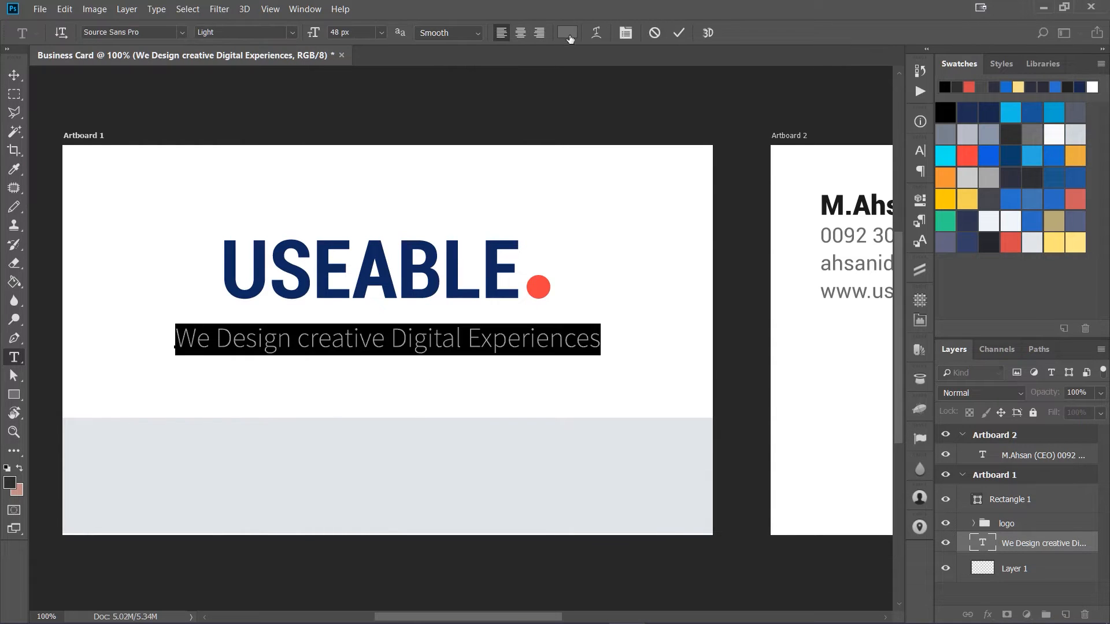
pyautogui.click(567, 33)
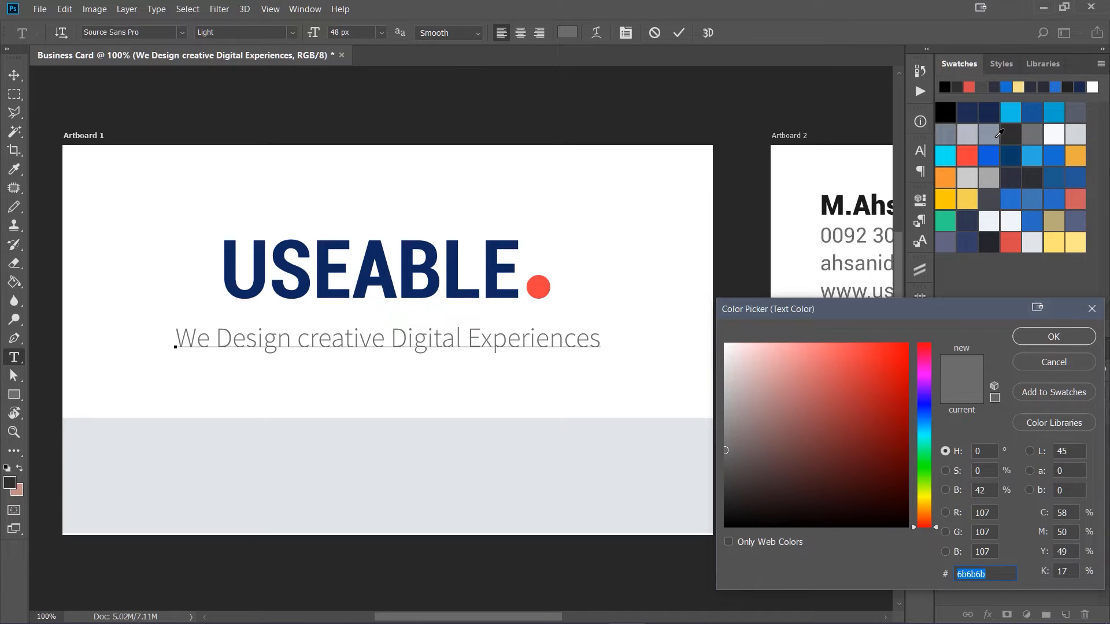
pyautogui.click(990, 135)
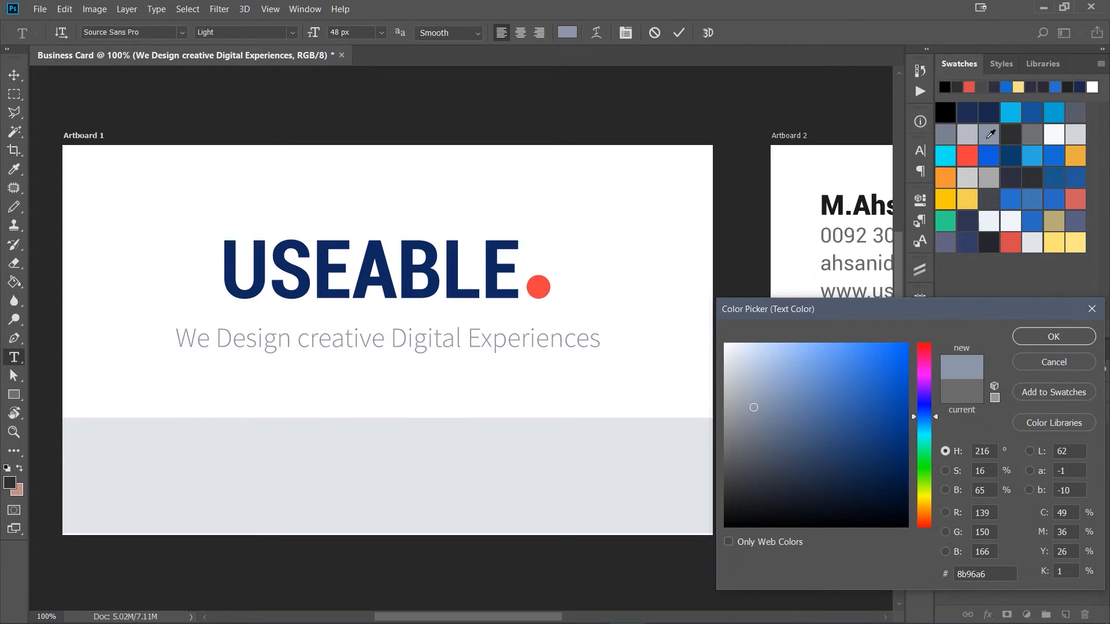
pyautogui.click(950, 137)
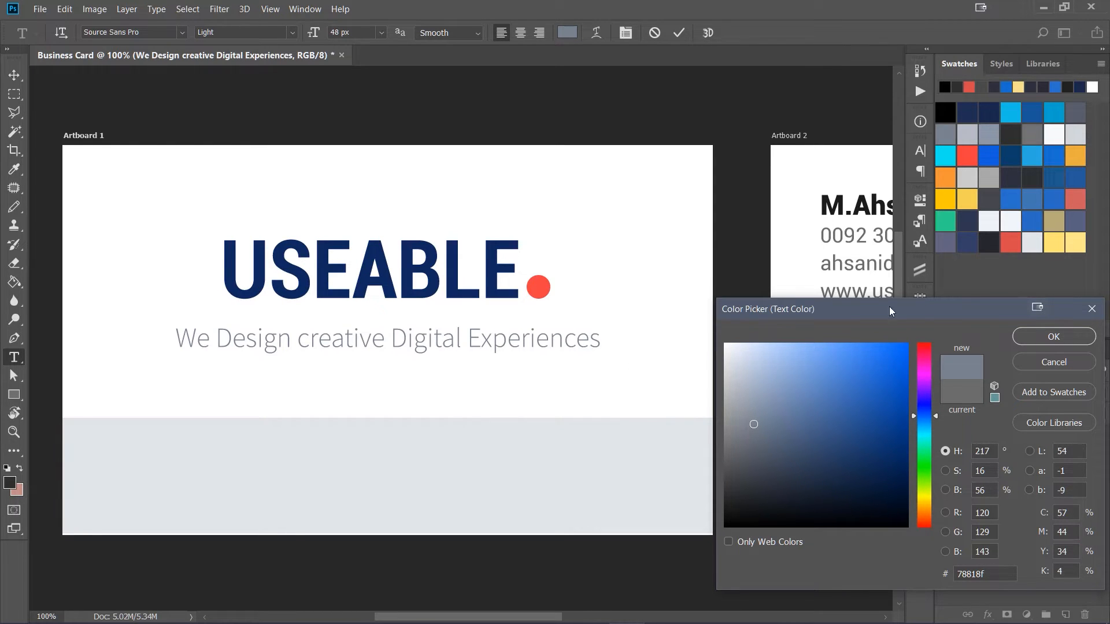
pyautogui.moveTo(757, 443); pyautogui.dragTo(656, 449)
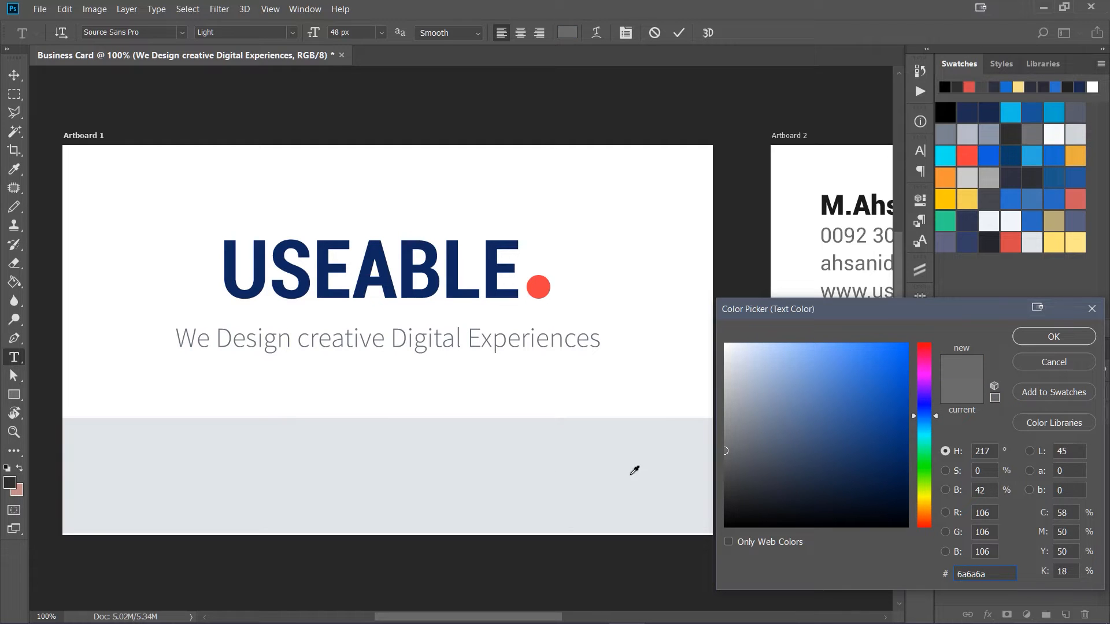
pyautogui.moveTo(752, 416)
pyautogui.mouseDown()
pyautogui.moveTo(775, 396)
pyautogui.moveTo(735, 399)
pyautogui.moveTo(740, 415)
pyautogui.moveTo(738, 396)
pyautogui.moveTo(738, 418)
pyautogui.mouseUp()
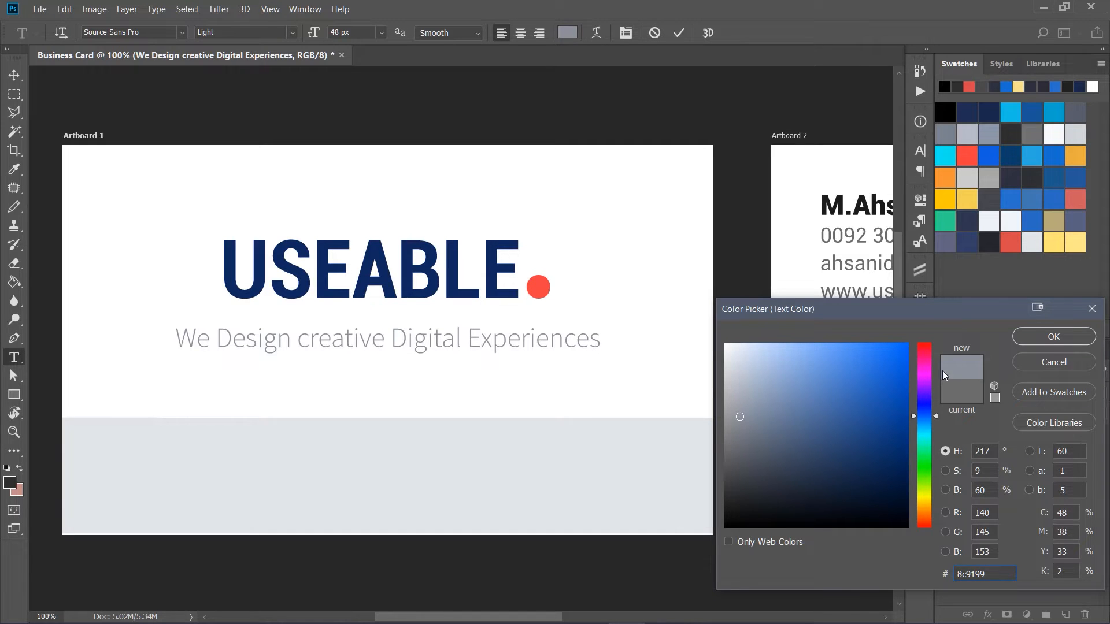
pyautogui.click(1047, 338)
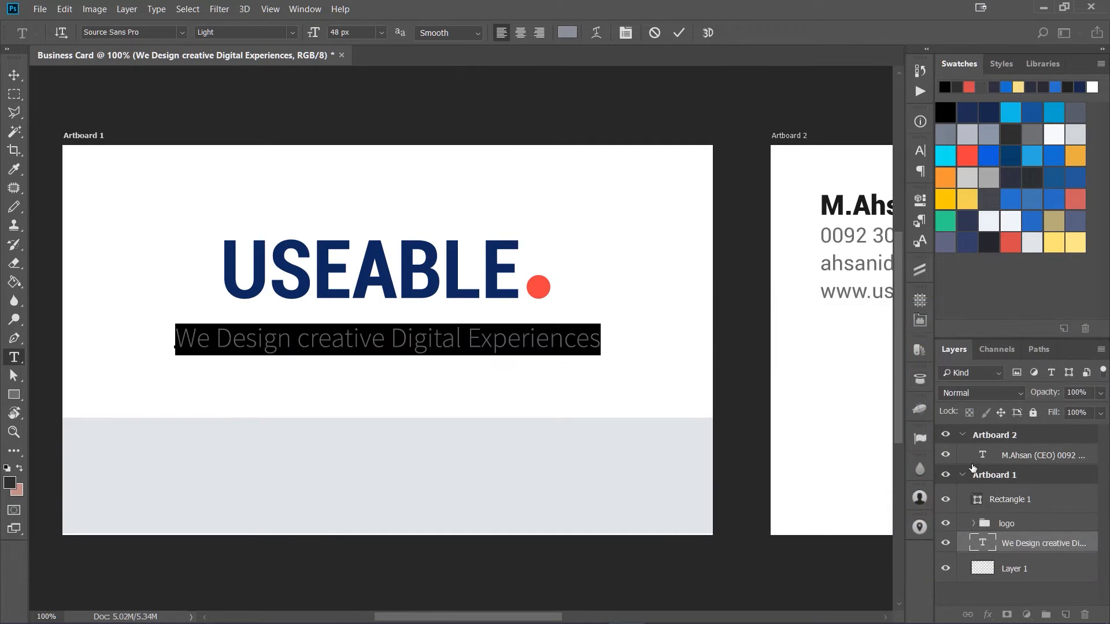
pyautogui.hotkey('ctrl', 'Return')
pyautogui.press('v')
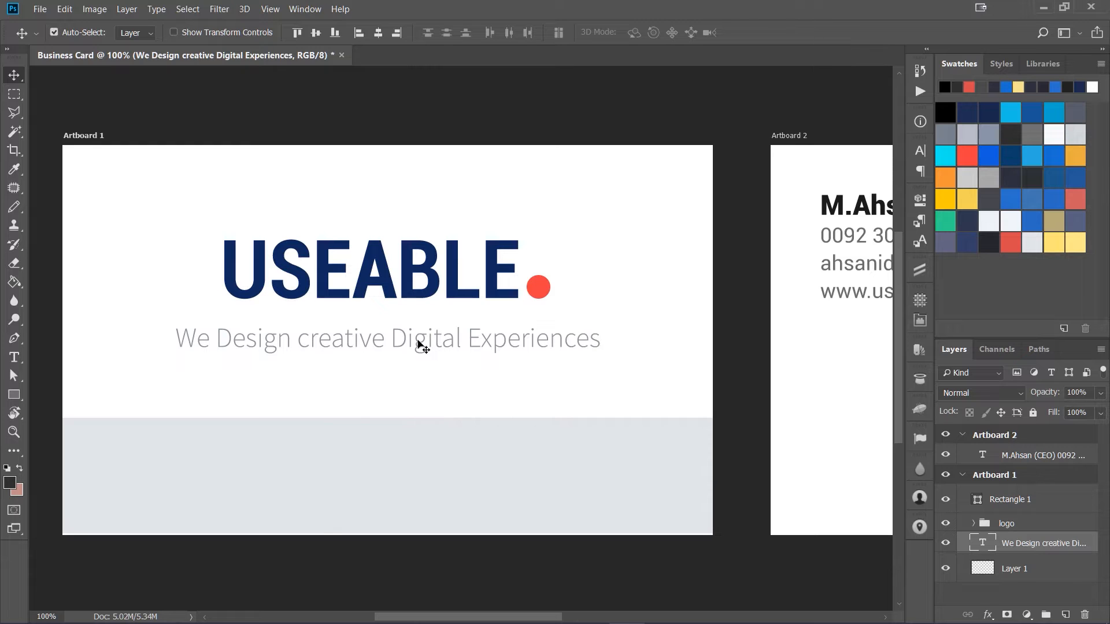
# Step: Try swatch colors for the bottom gray rectangle's fill, settling on #e2e5e9
pyautogui.click(399, 468)
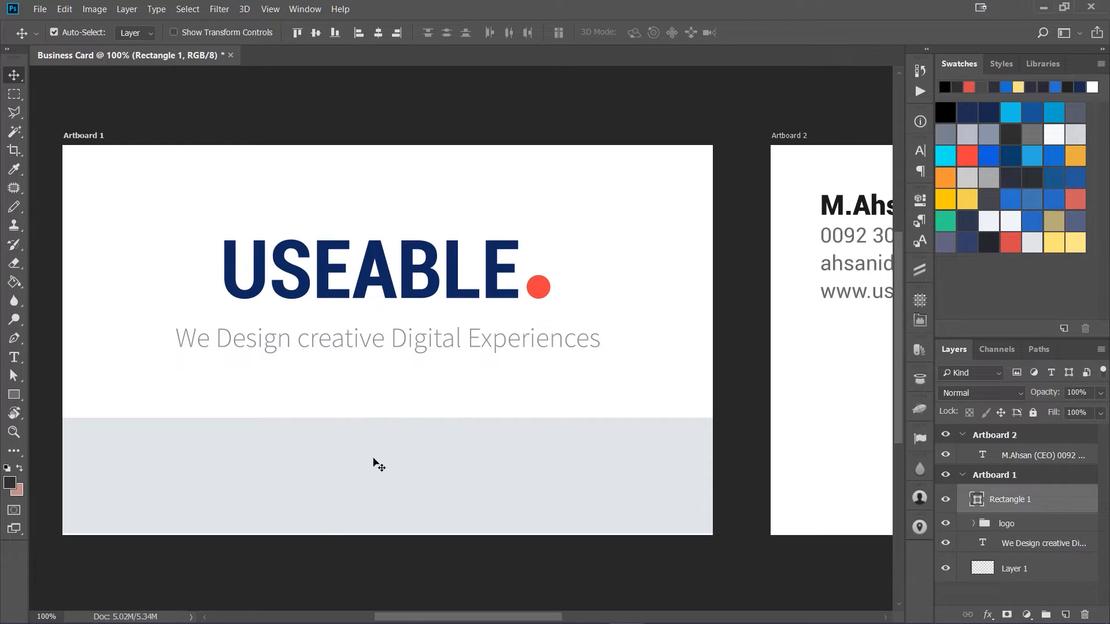
pyautogui.doubleClick(976, 499)
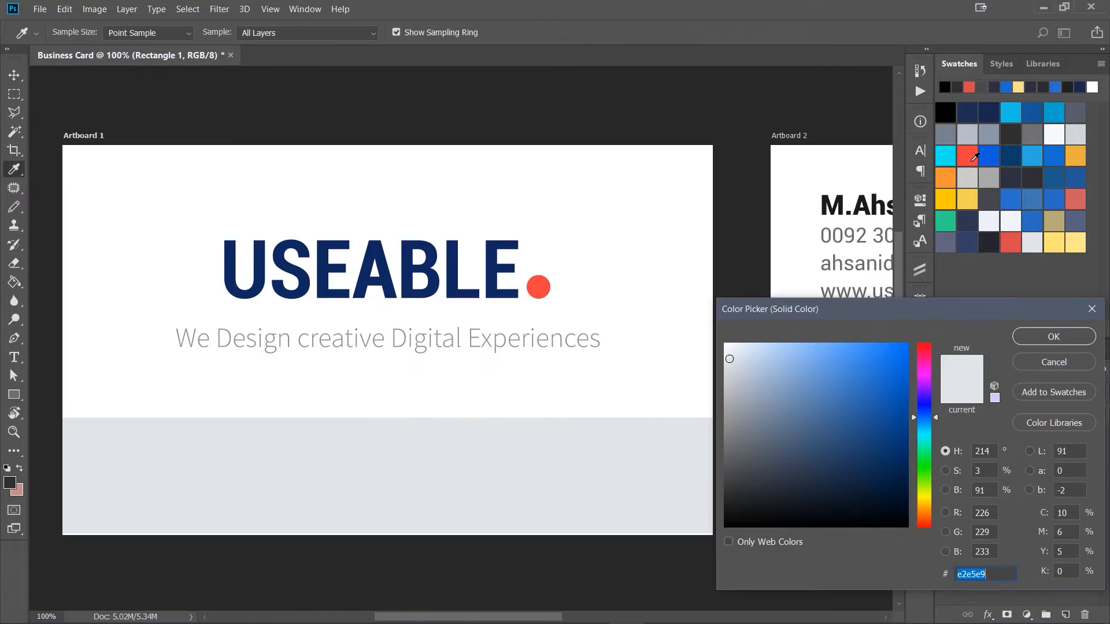
pyautogui.click(970, 136)
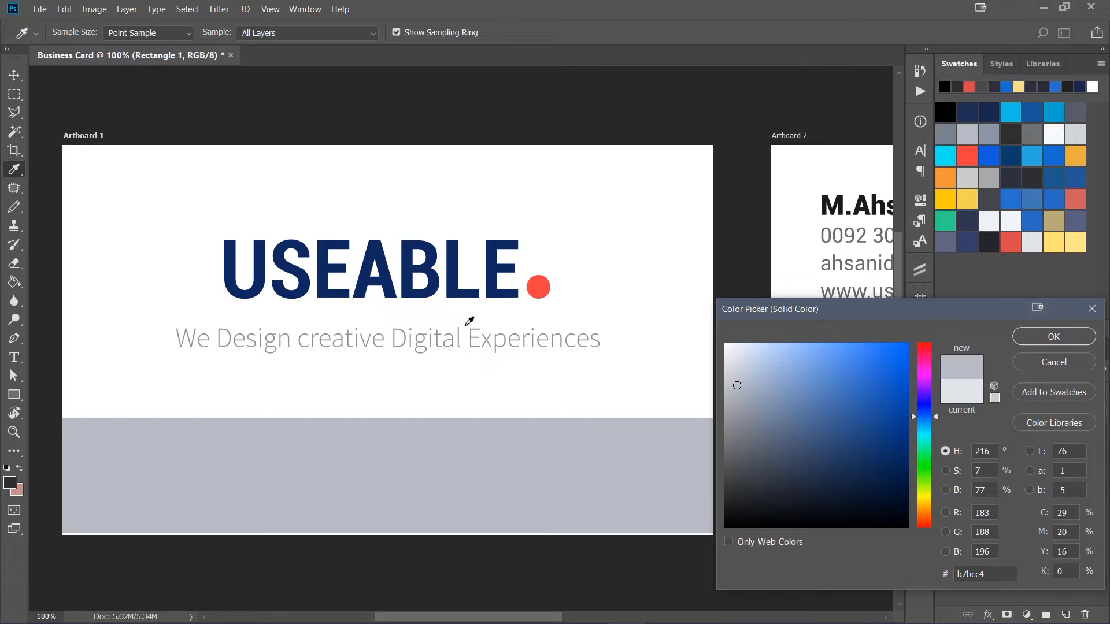
pyautogui.click(1032, 244)
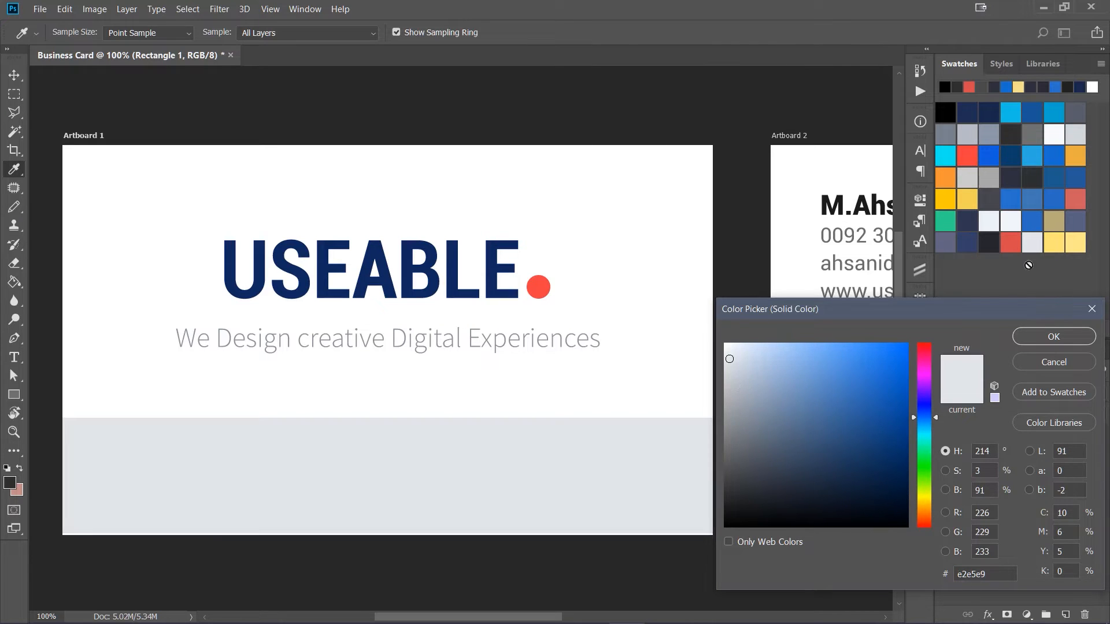
pyautogui.click(1053, 337)
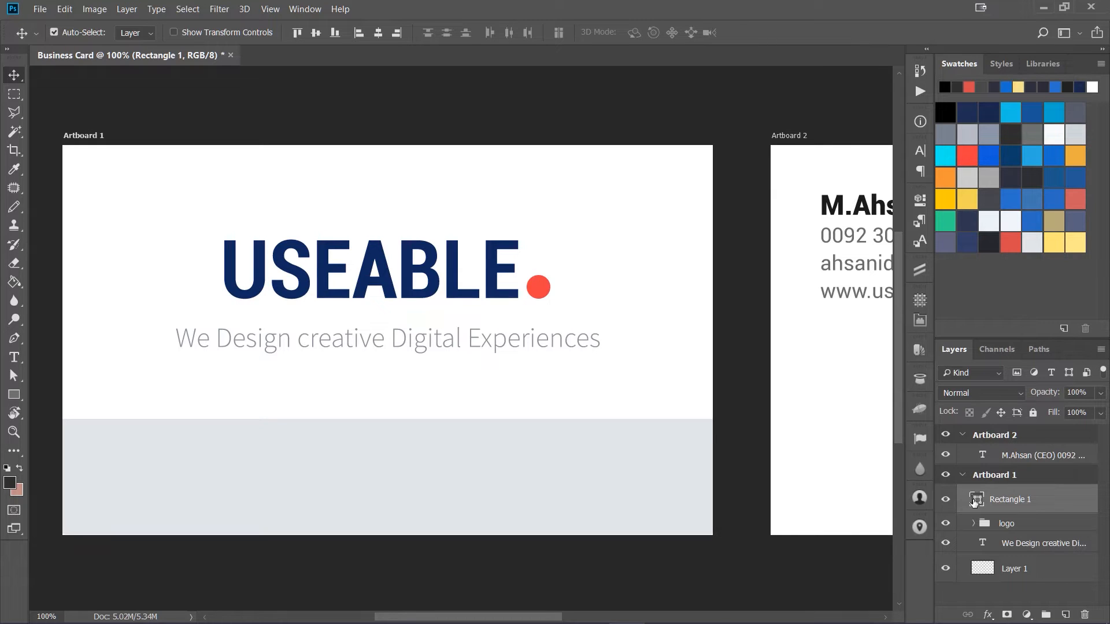
# Step: Stretch the bottom rectangle upward to a height of 210 px using the guides
pyautogui.hotkey('ctrl', ';')
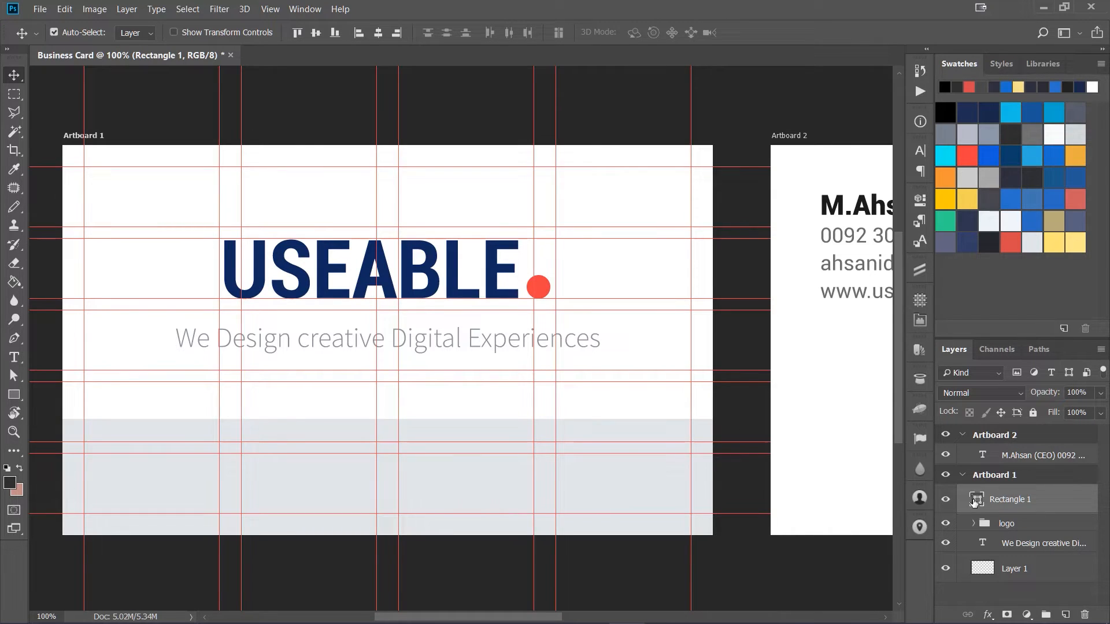
pyautogui.hotkey('ctrl', 't')
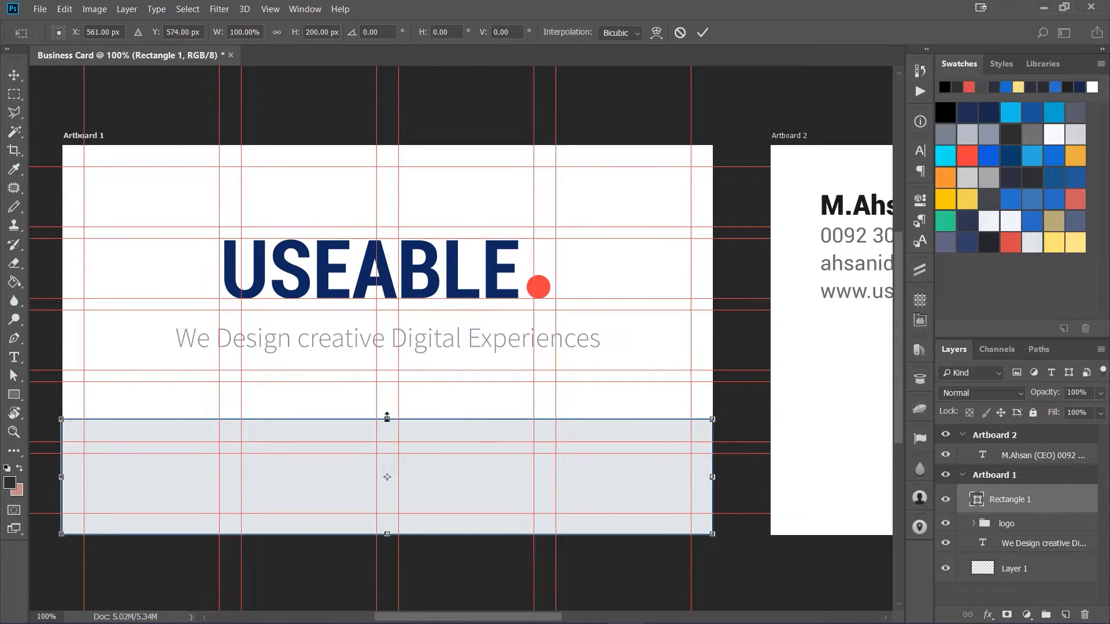
pyautogui.moveTo(386, 418); pyautogui.dragTo(386, 413)
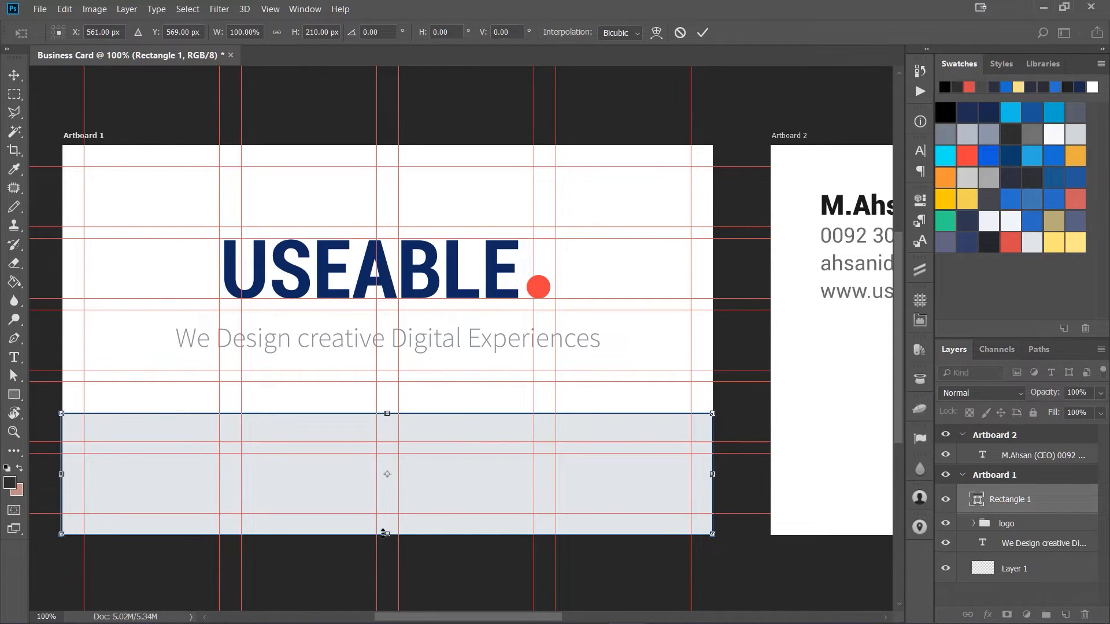
pyautogui.moveTo(387, 533); pyautogui.dragTo(386, 534)
pyautogui.press('Return')
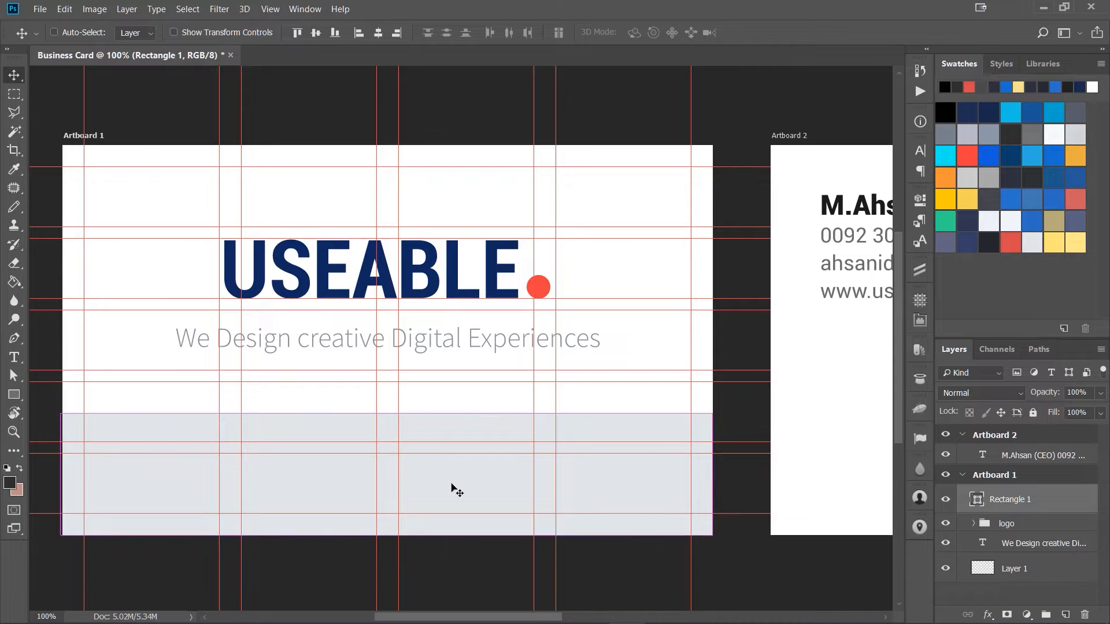
pyautogui.hotkey('ctrl', ';')
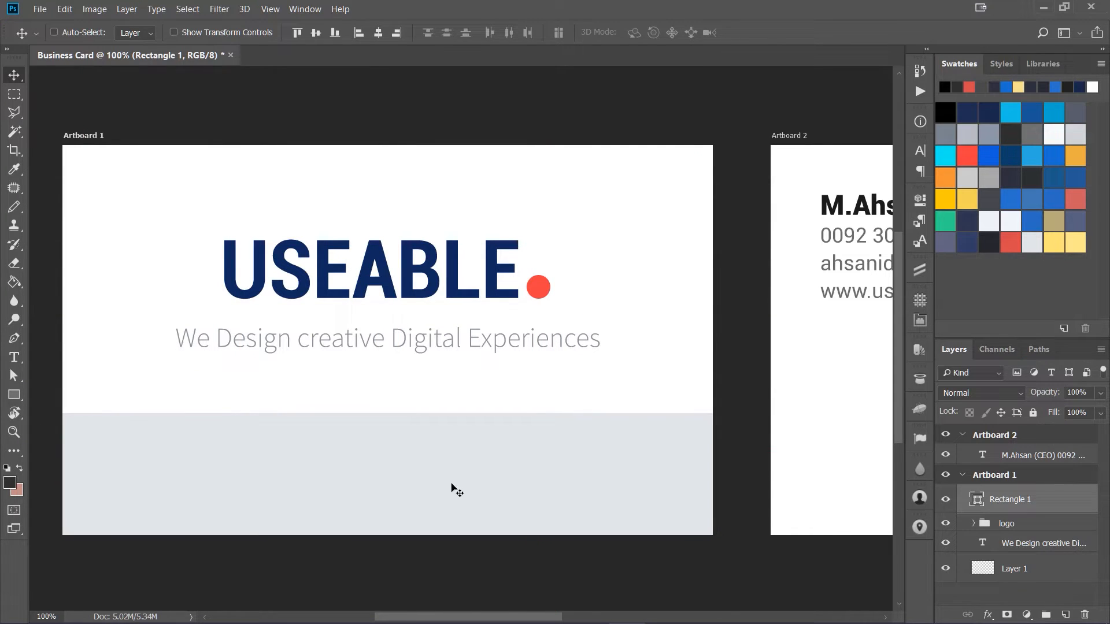
# Step: Draw a dark rectangle about 1132 × 684 px covering Artboard 2 and place it beneath the contact text layer
pyautogui.hotkey('ctrl', '-')
pyautogui.moveTo(598, 425); pyautogui.dragTo(503, 409)
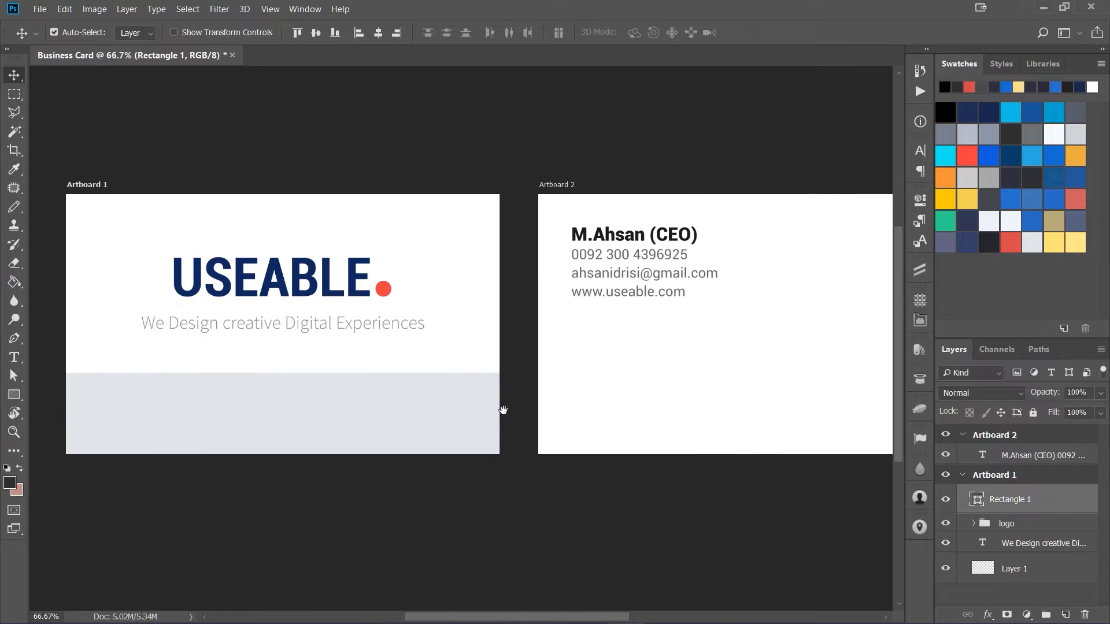
pyautogui.moveTo(717, 379); pyautogui.dragTo(639, 382)
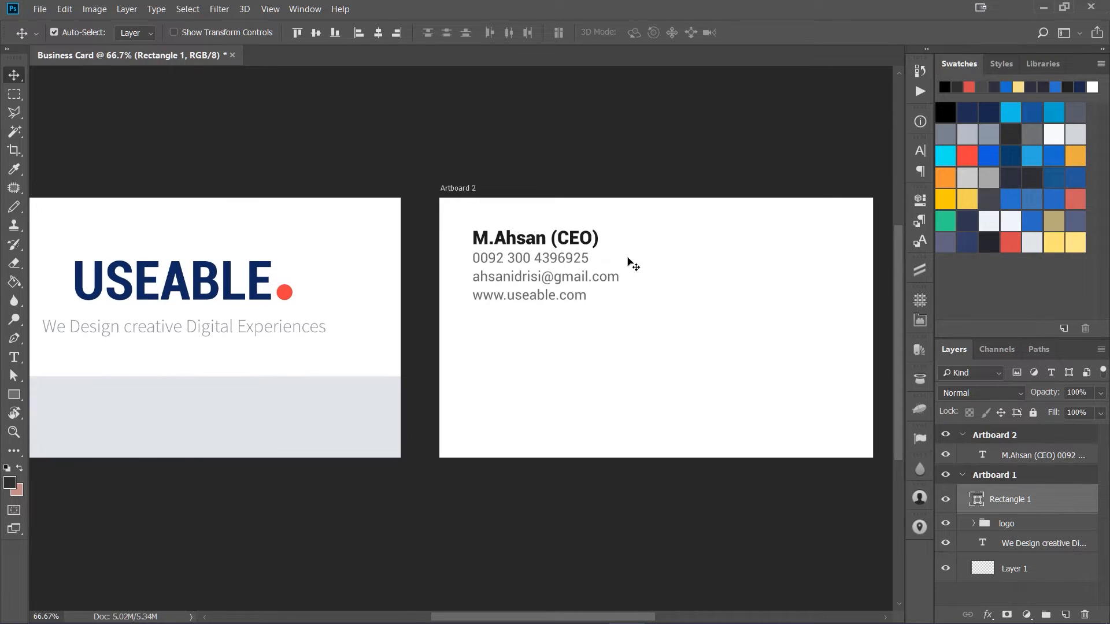
pyautogui.click(680, 254)
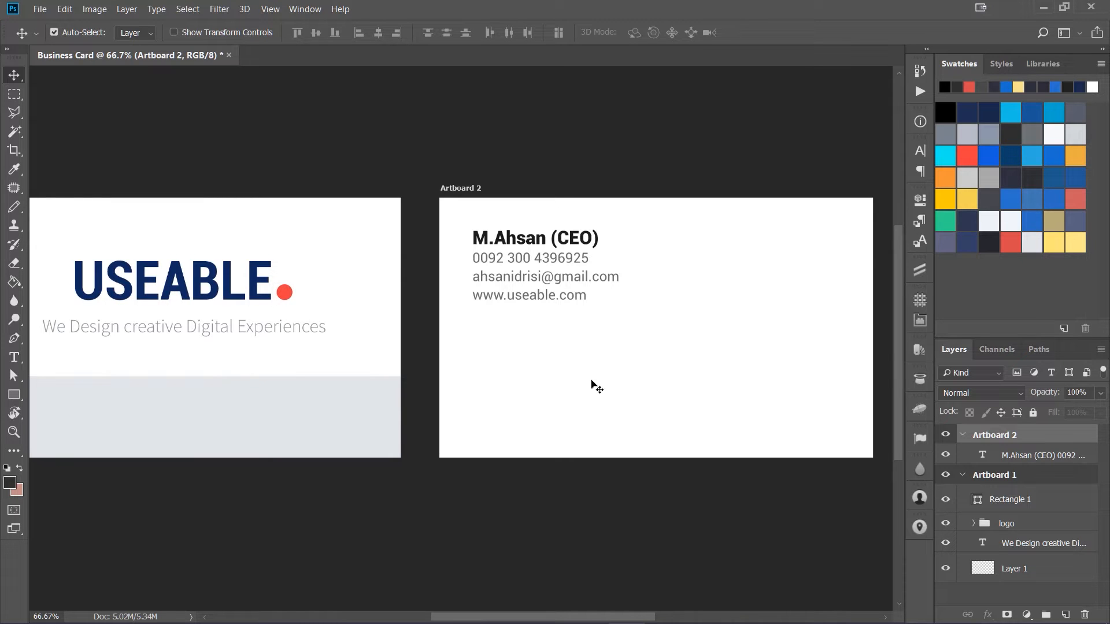
pyautogui.moveTo(379, 351); pyautogui.dragTo(584, 359)
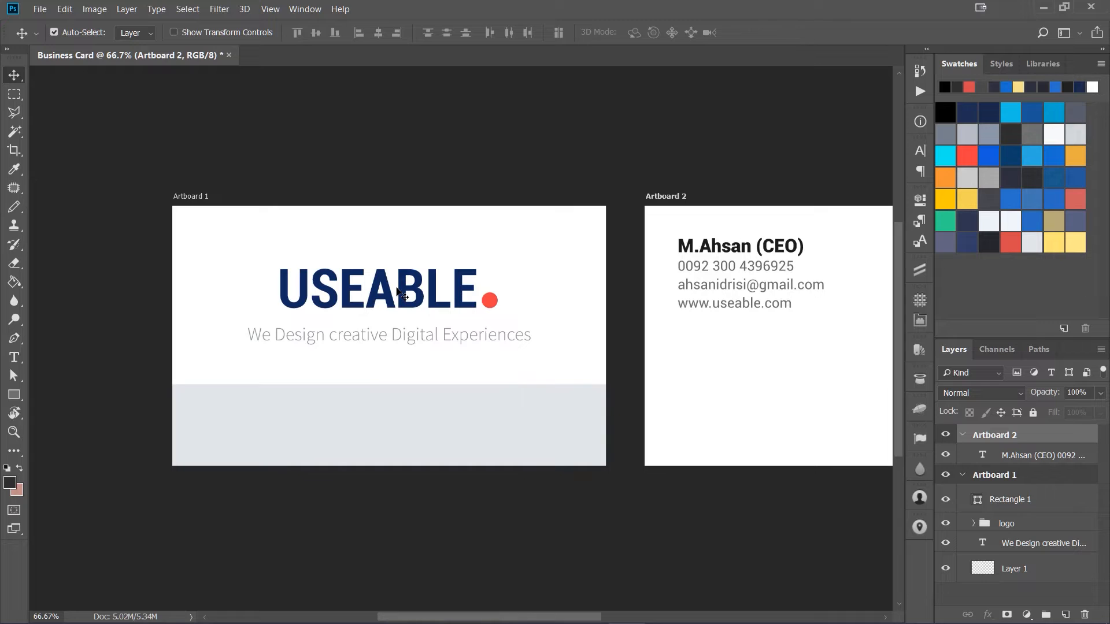
pyautogui.moveTo(608, 306); pyautogui.dragTo(384, 280)
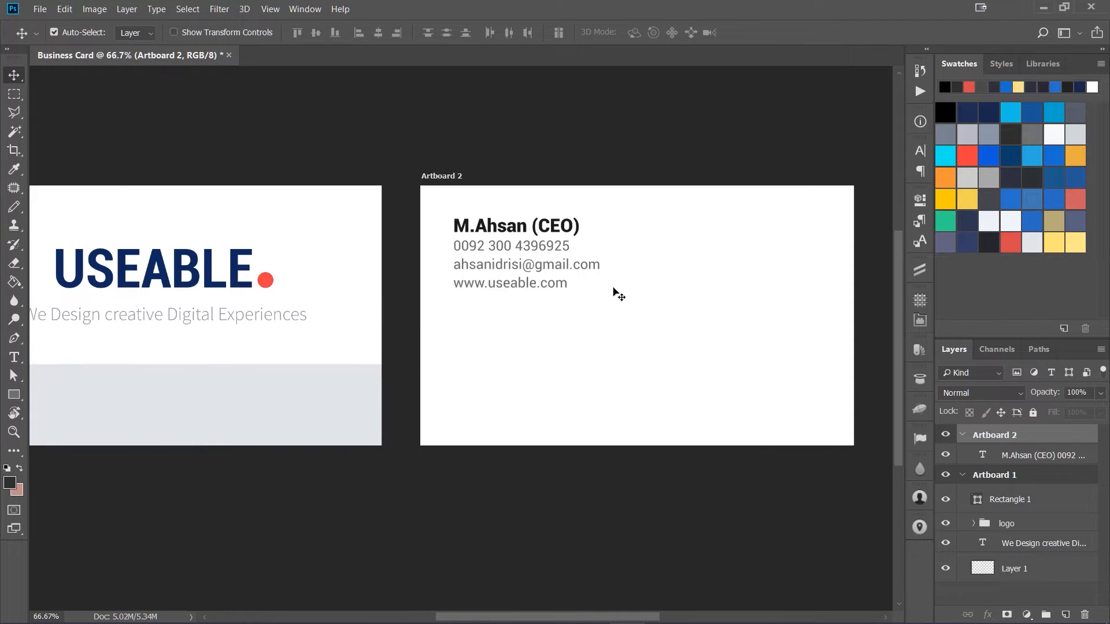
pyautogui.press('u')
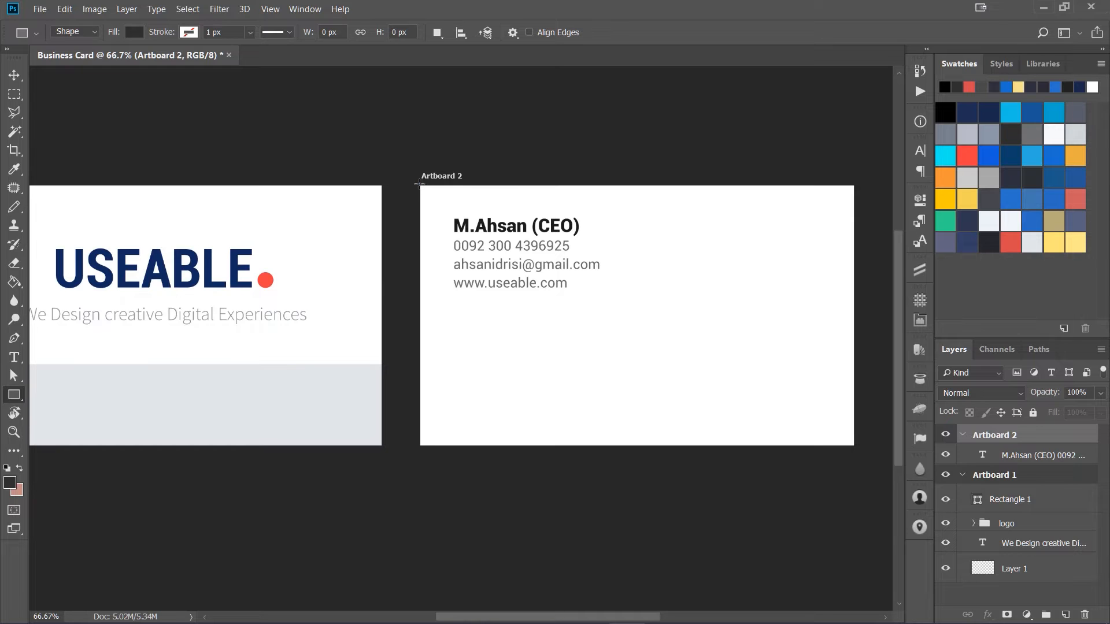
pyautogui.moveTo(422, 185); pyautogui.dragTo(855, 447)
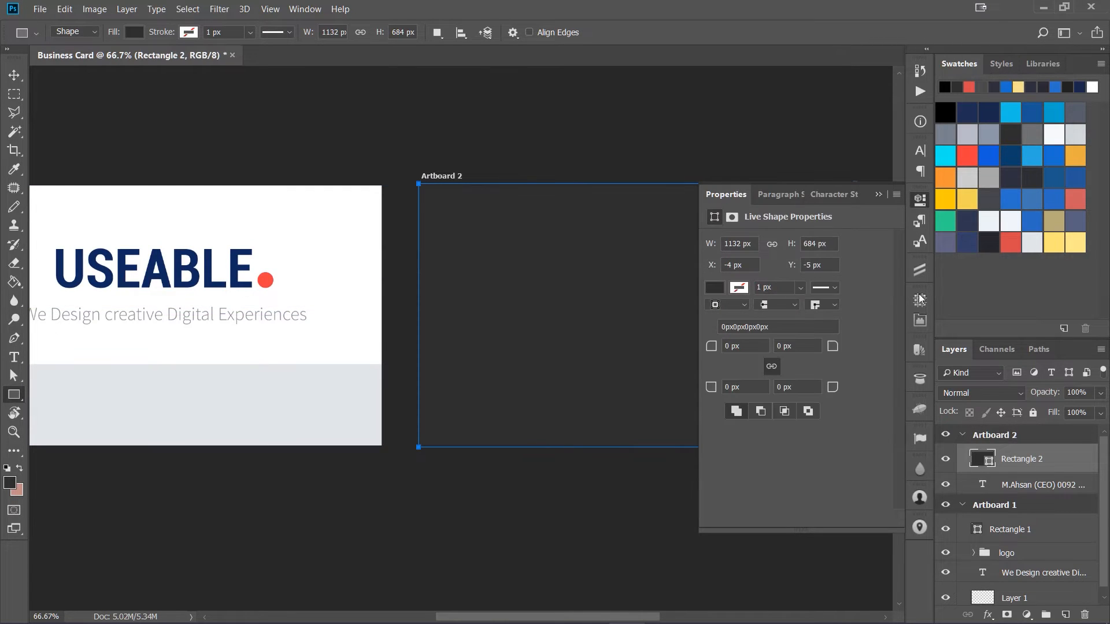
pyautogui.click(920, 203)
pyautogui.moveTo(1013, 483); pyautogui.dragTo(986, 459)
# Step: Set the contact text on Artboard 2 to near-white #f3f4f5
pyautogui.doubleClick(986, 458)
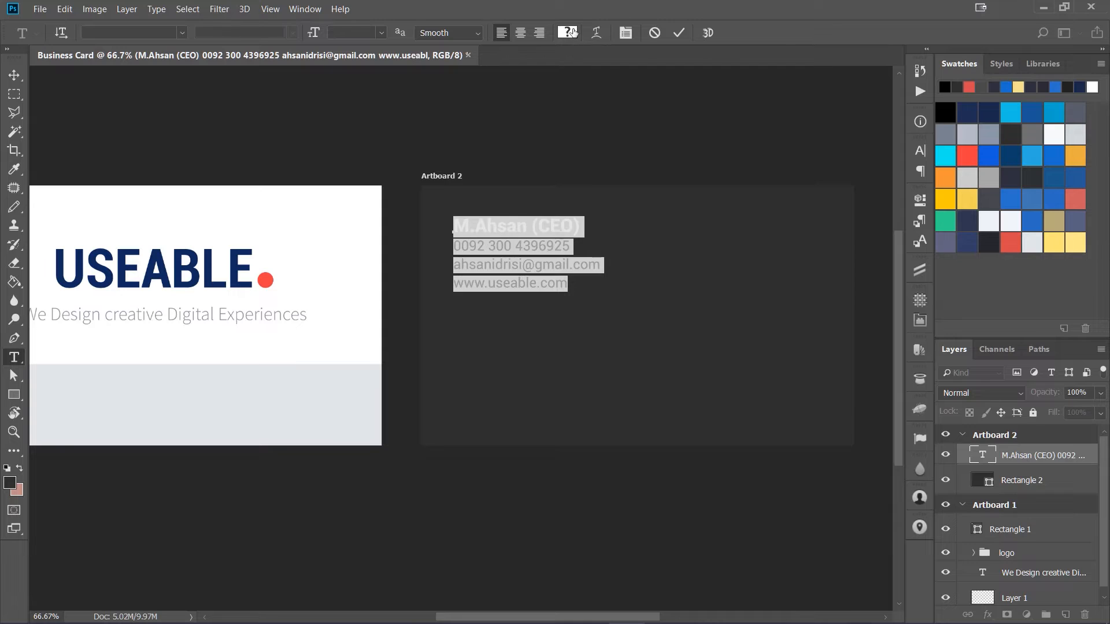
pyautogui.click(567, 32)
pyautogui.click(1032, 245)
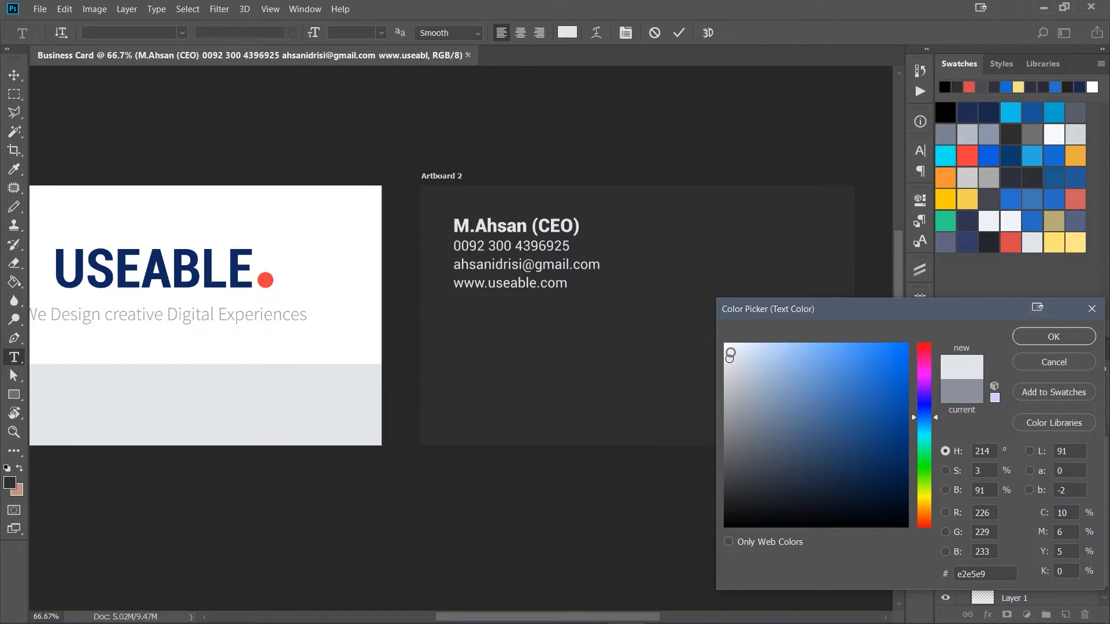
pyautogui.click(727, 350)
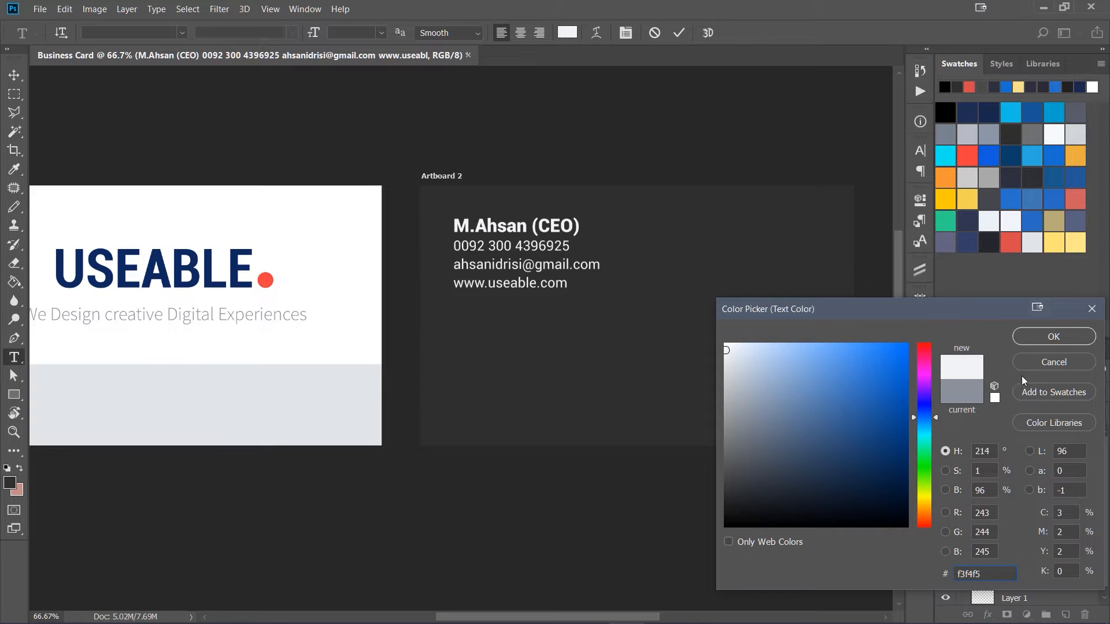
pyautogui.click(1036, 339)
pyautogui.click(515, 245)
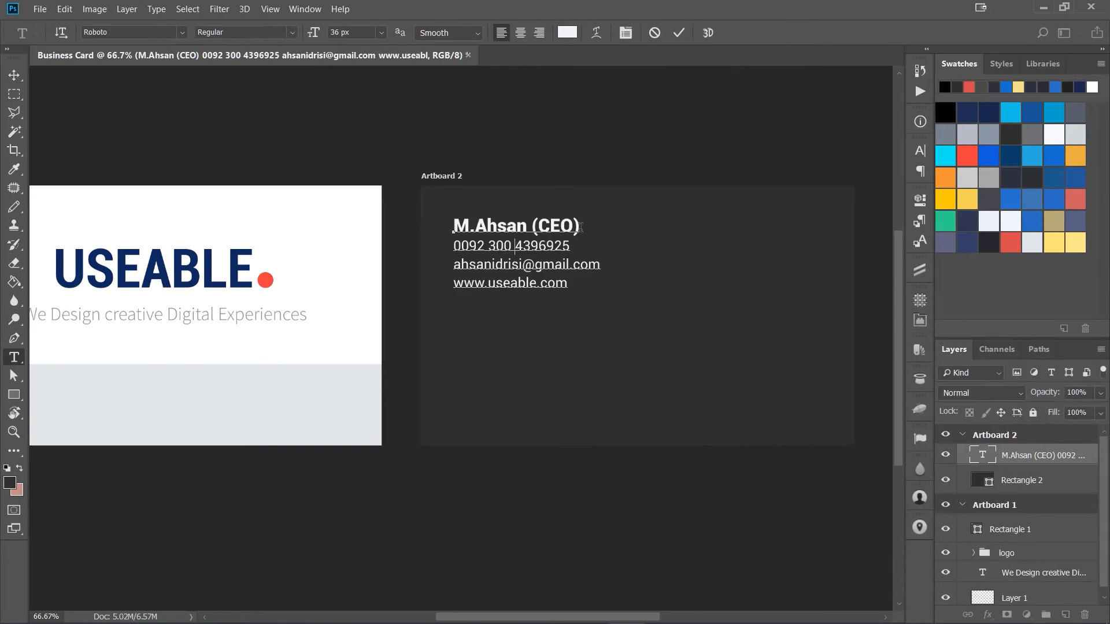
pyautogui.moveTo(580, 227); pyautogui.dragTo(453, 227)
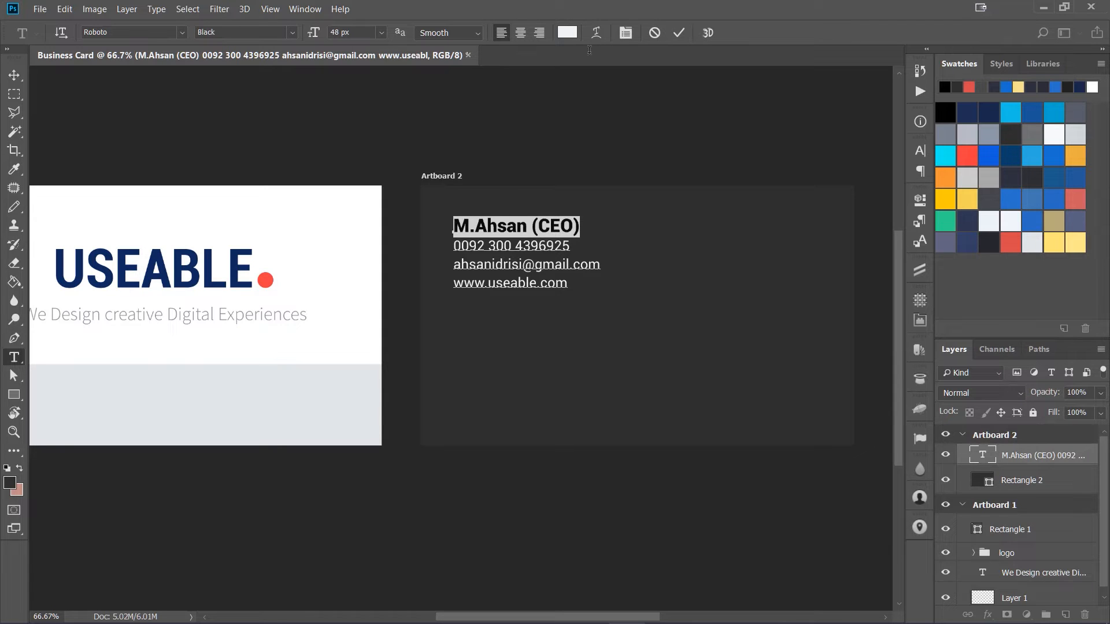
pyautogui.click(567, 32)
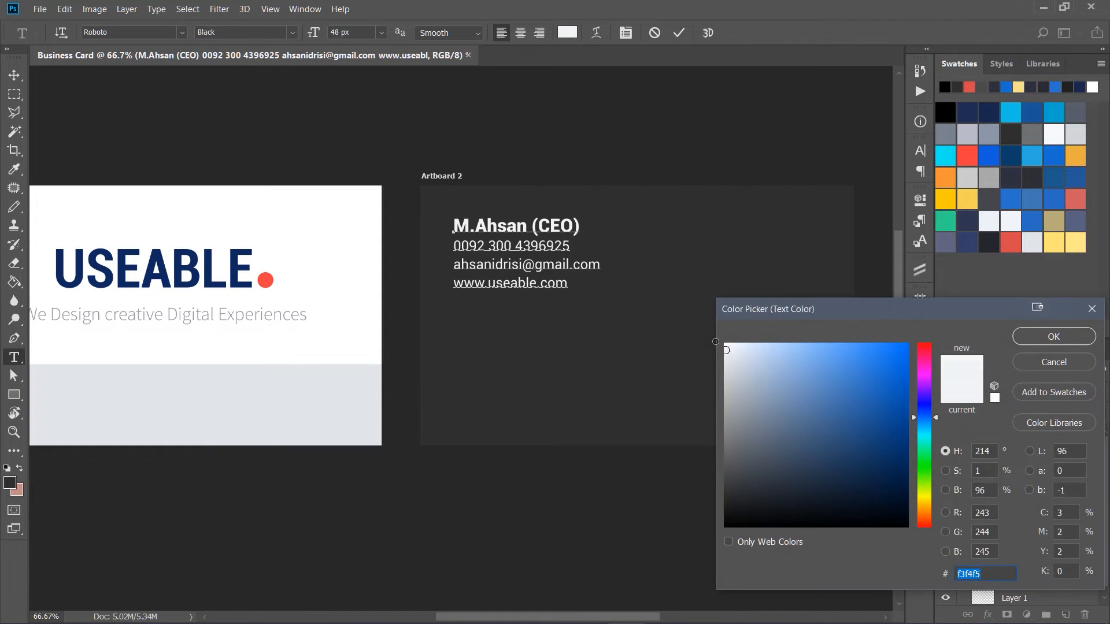
pyautogui.click(1054, 336)
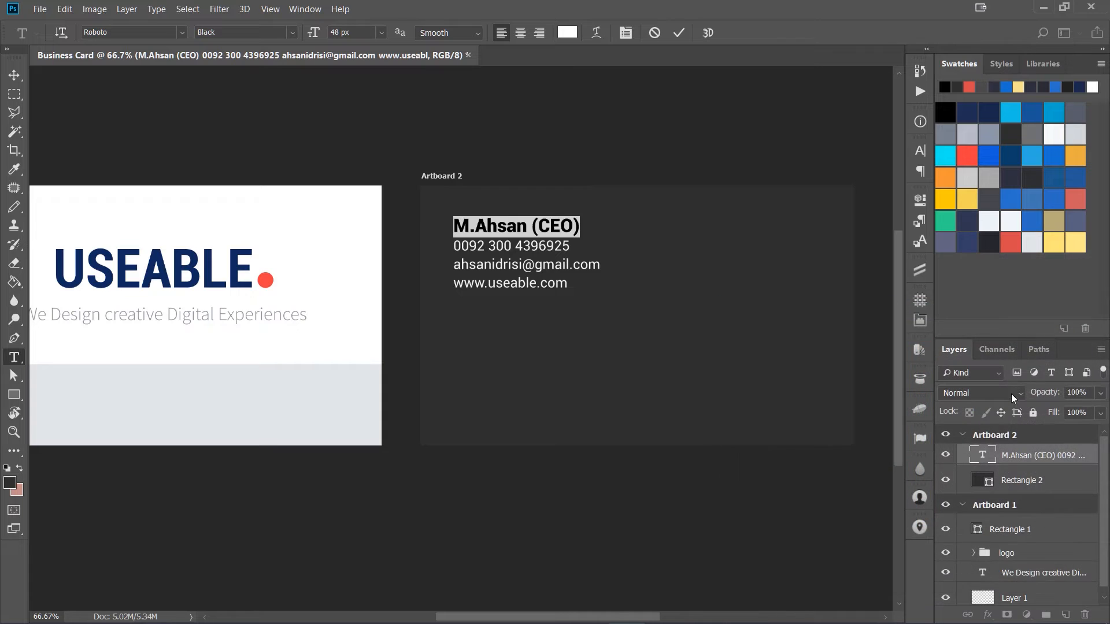
pyautogui.click(983, 458)
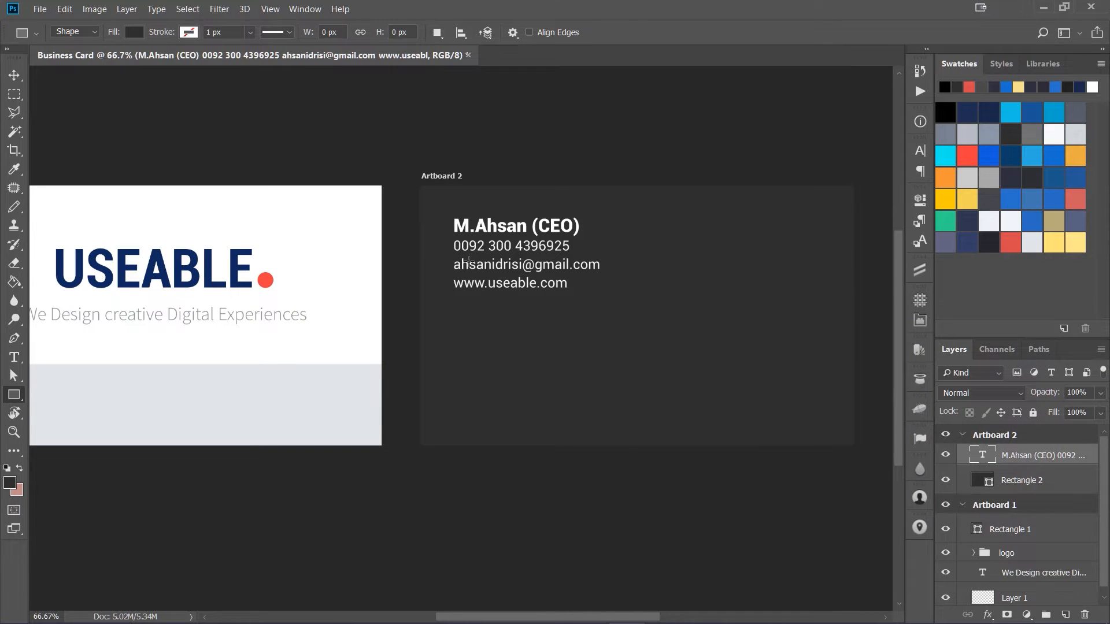
pyautogui.press('t')
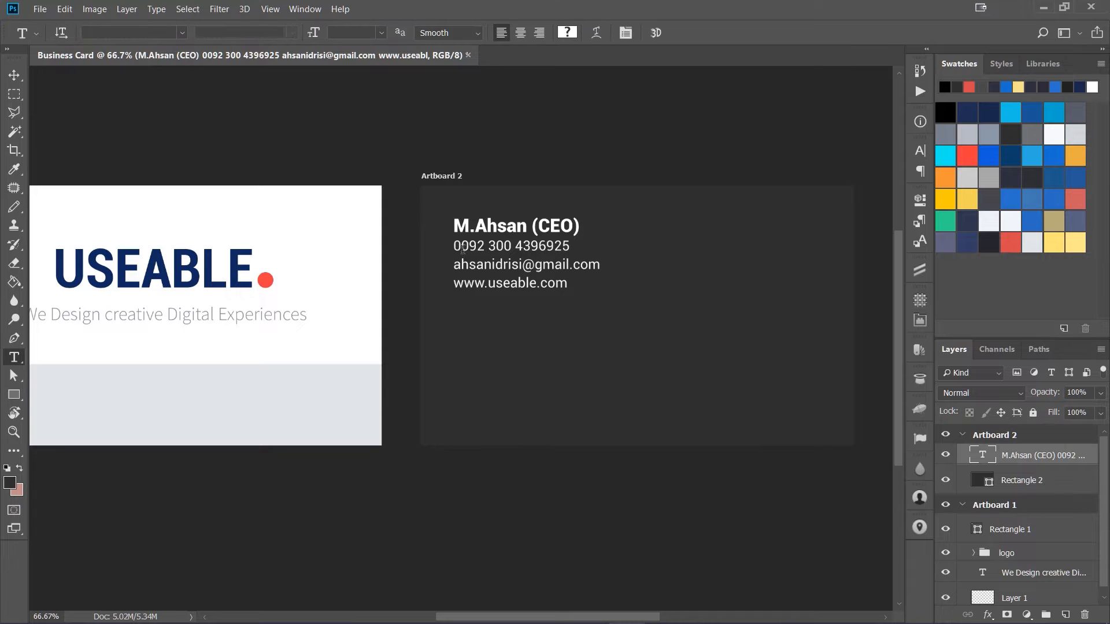
# Step: Set the leading of the three contact lines below the name to 42 px
pyautogui.click(462, 246)
pyautogui.moveTo(456, 246); pyautogui.dragTo(651, 269)
pyautogui.click(919, 152)
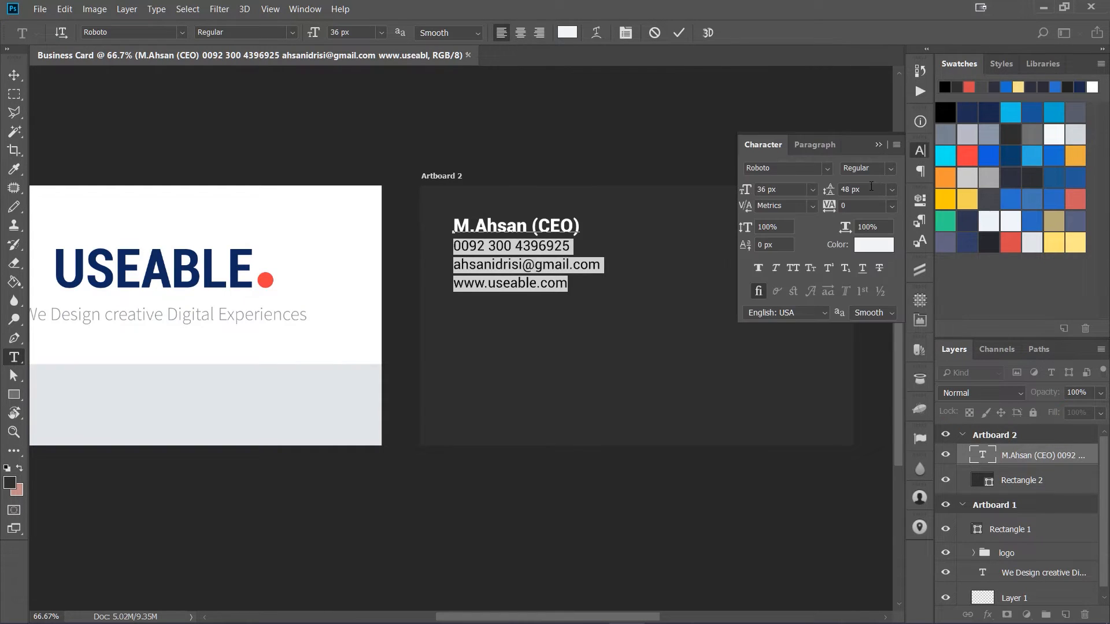
pyautogui.click(831, 192)
pyautogui.write('42')
pyautogui.press('Return')
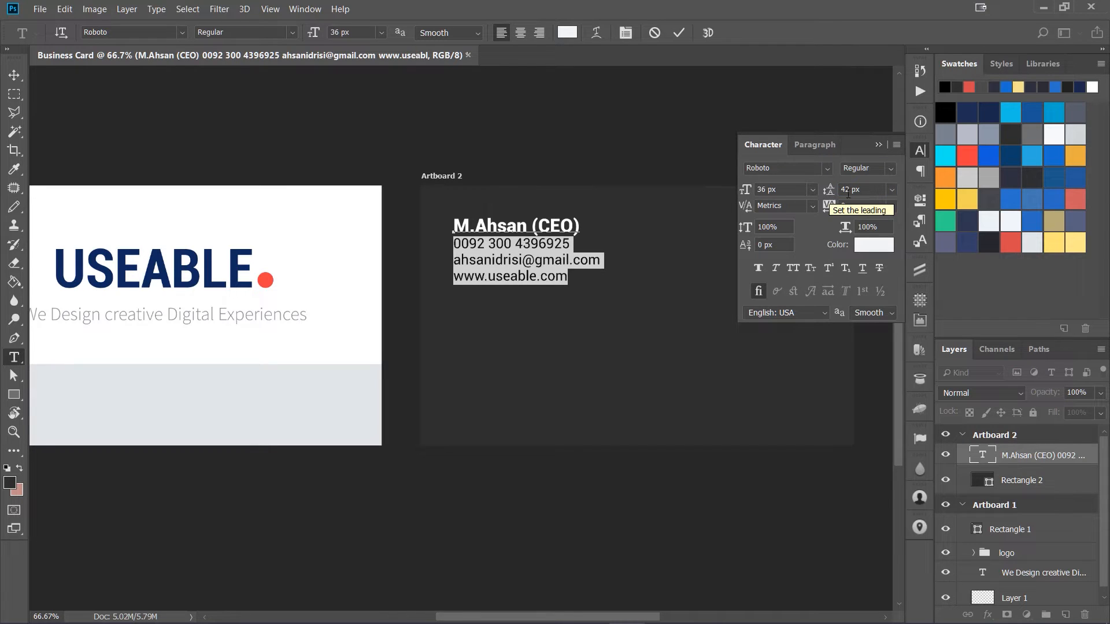
# Step: Set the phone number line's leading to 48 px to add space below the name
pyautogui.click(979, 455)
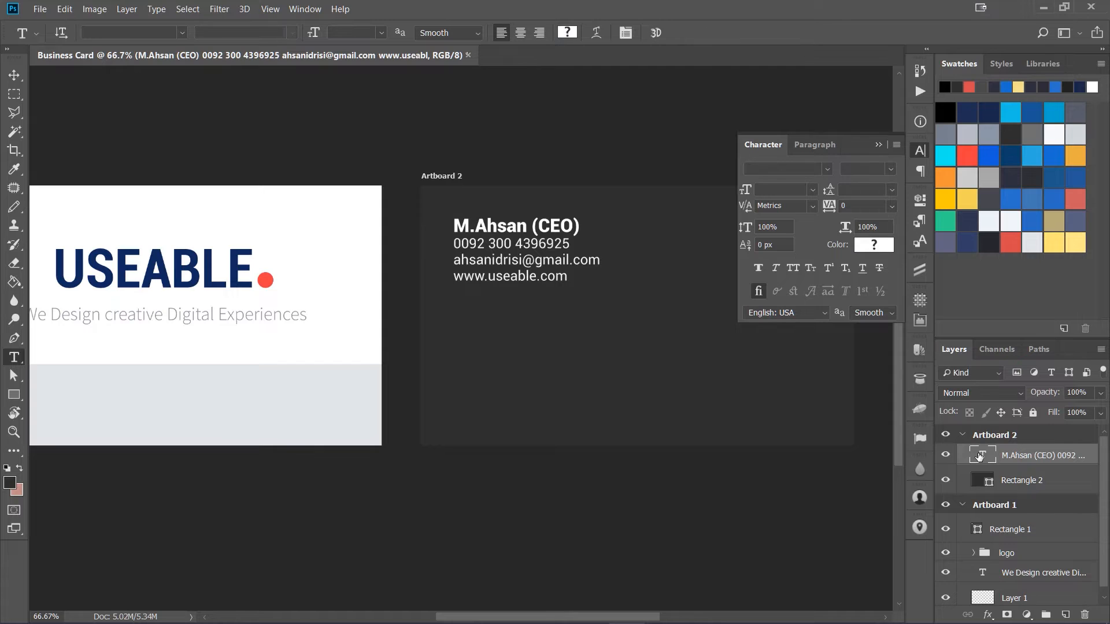
pyautogui.doubleClick(981, 455)
pyautogui.click(453, 243)
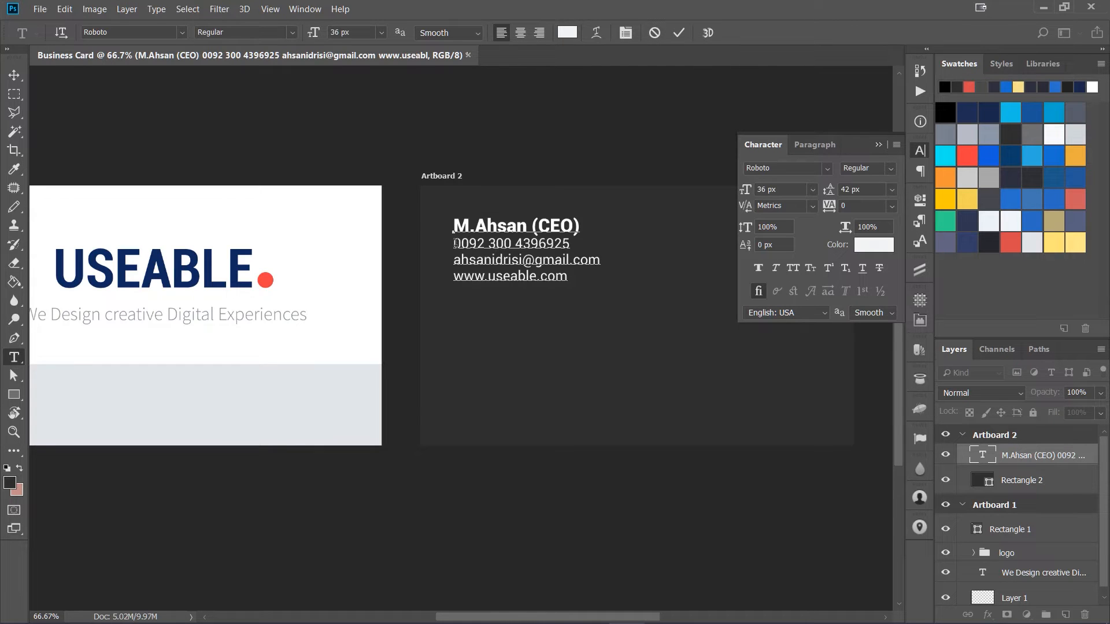
pyautogui.moveTo(453, 244); pyautogui.dragTo(582, 244)
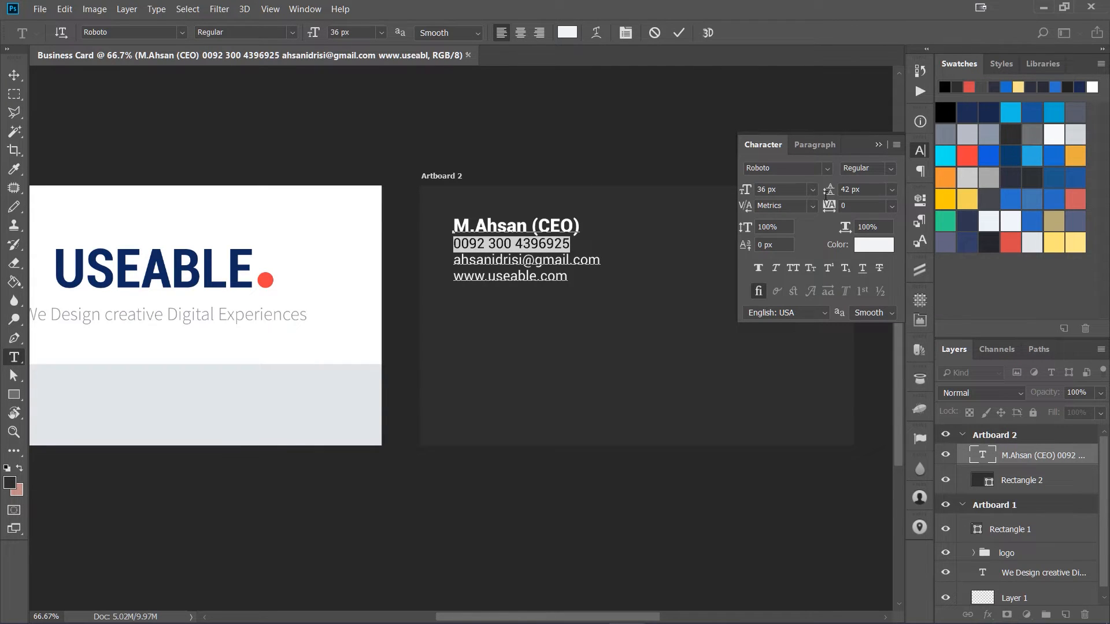
pyautogui.click(850, 189)
pyautogui.write('48')
pyautogui.press('Return')
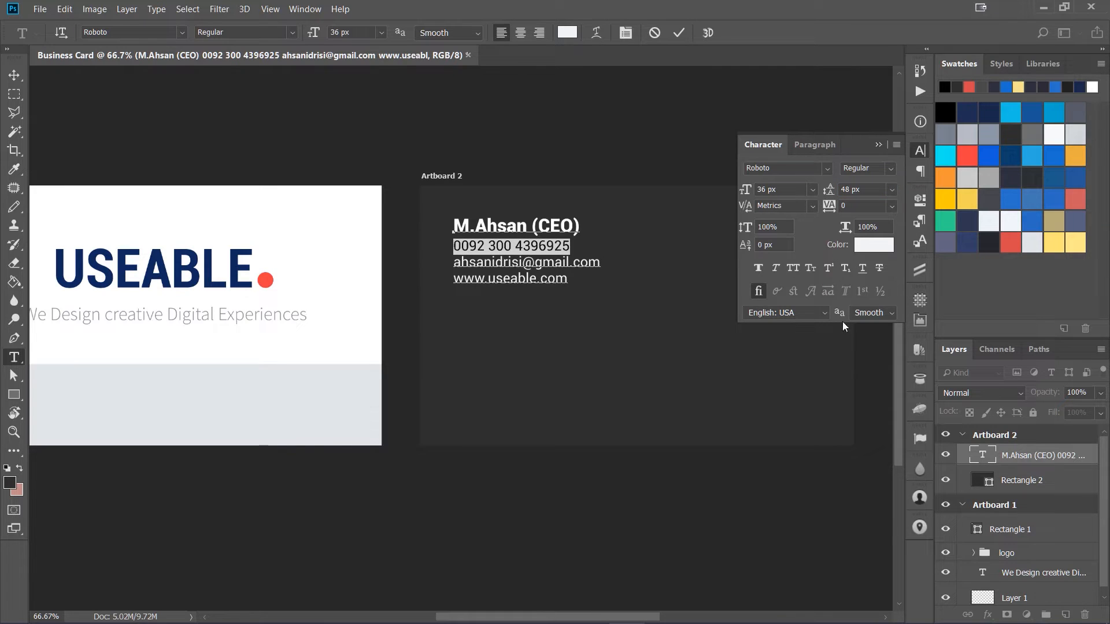
pyautogui.click(960, 460)
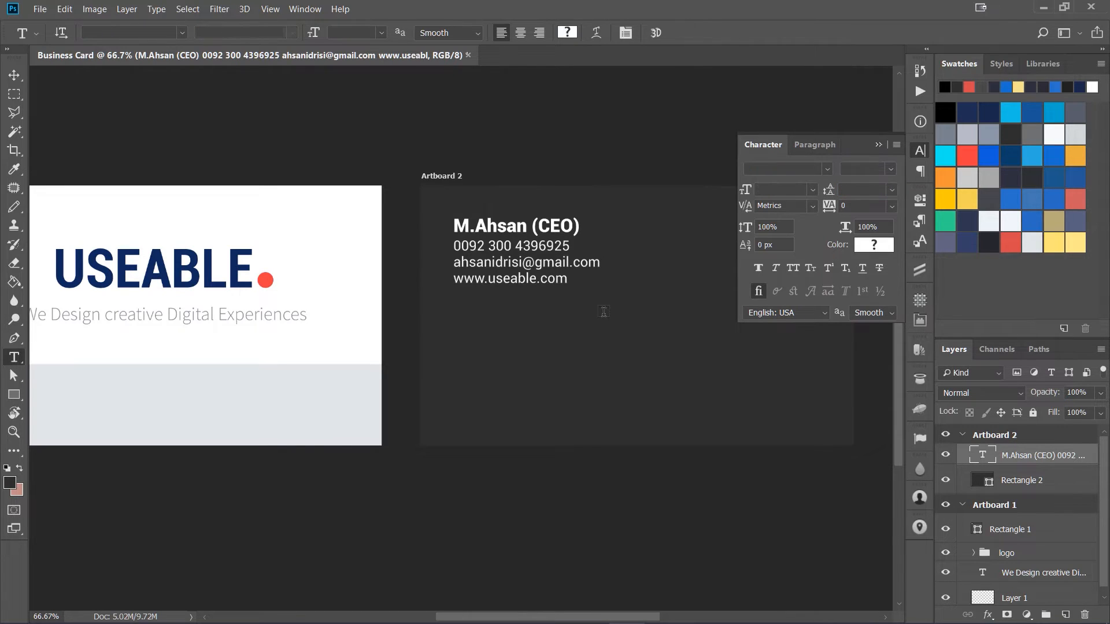
# Step: Set the font size of the three contact lines to 32 px and commit the text
pyautogui.click(480, 249)
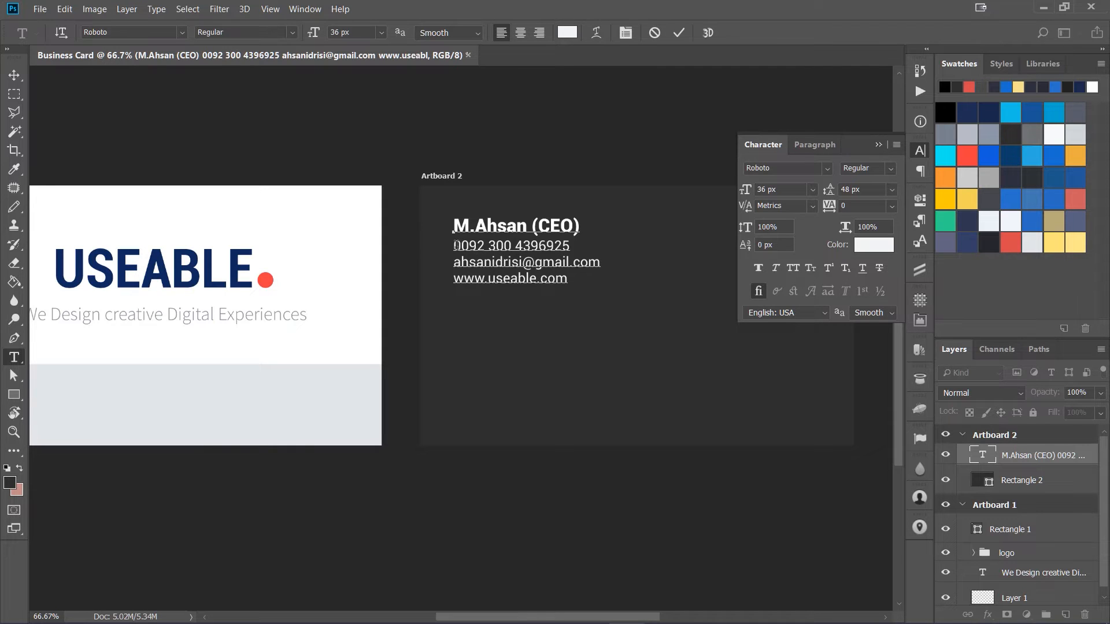
pyautogui.moveTo(453, 247); pyautogui.dragTo(602, 283)
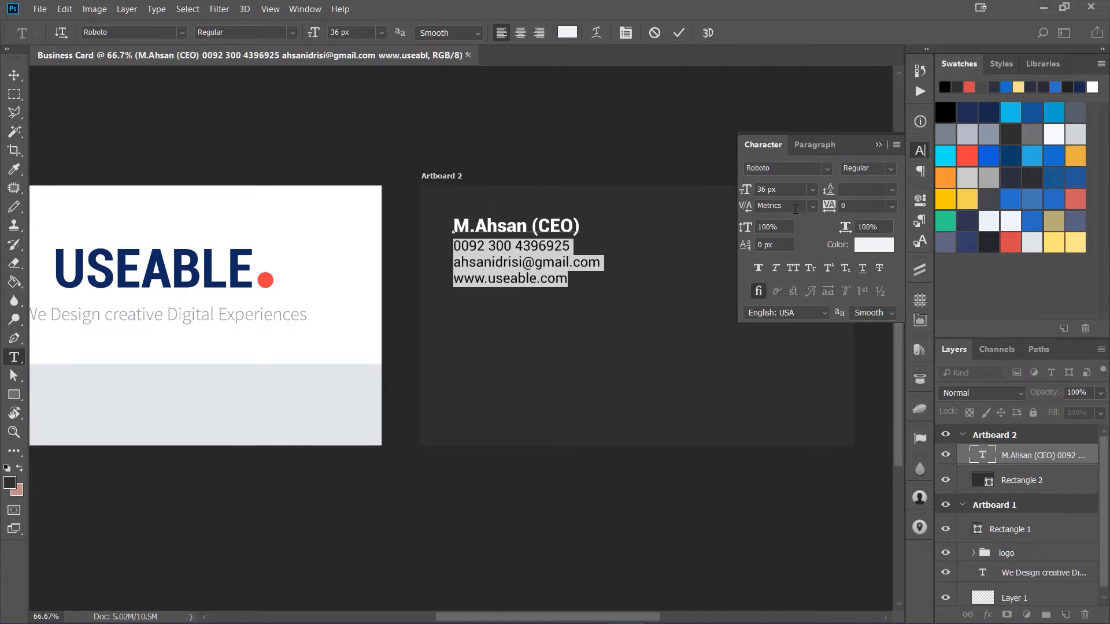
pyautogui.click(796, 188)
pyautogui.write('32')
pyautogui.press('Return')
pyautogui.hotkey('ctrl', 'Return')
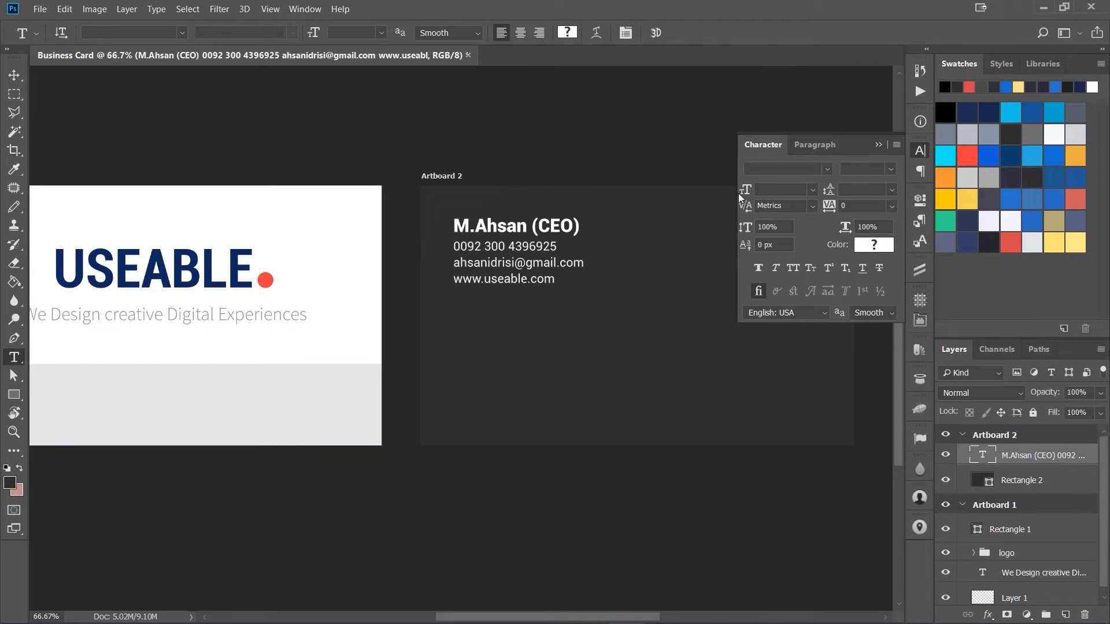
# Step: Fill the back background rectangle with the navy sampled from the USEABLE logo
pyautogui.click(914, 151)
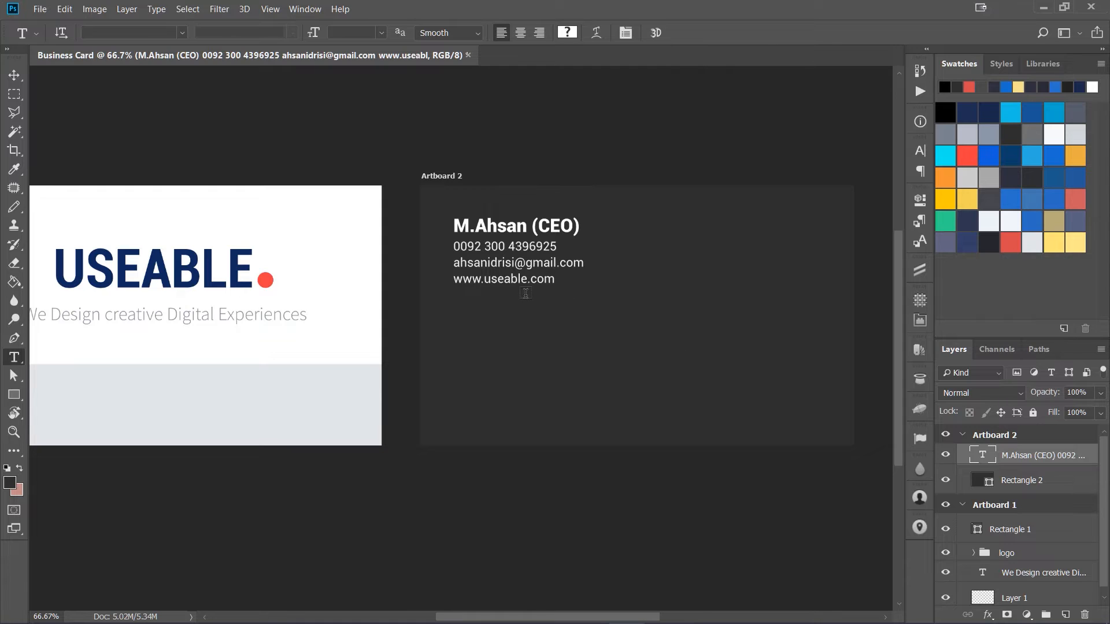
pyautogui.press('v')
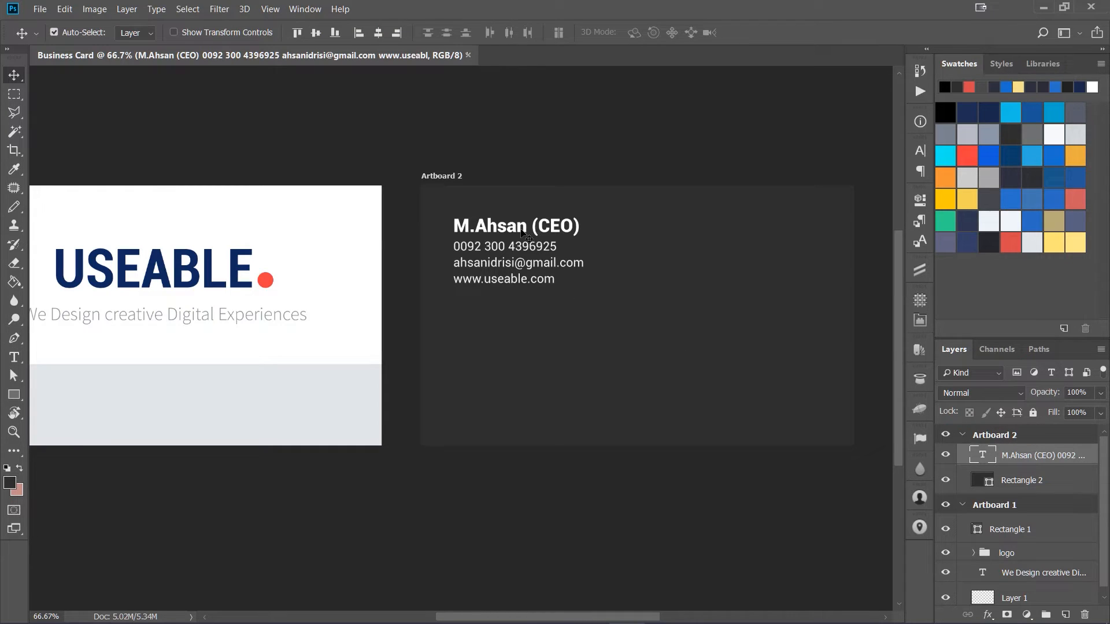
pyautogui.click(639, 340)
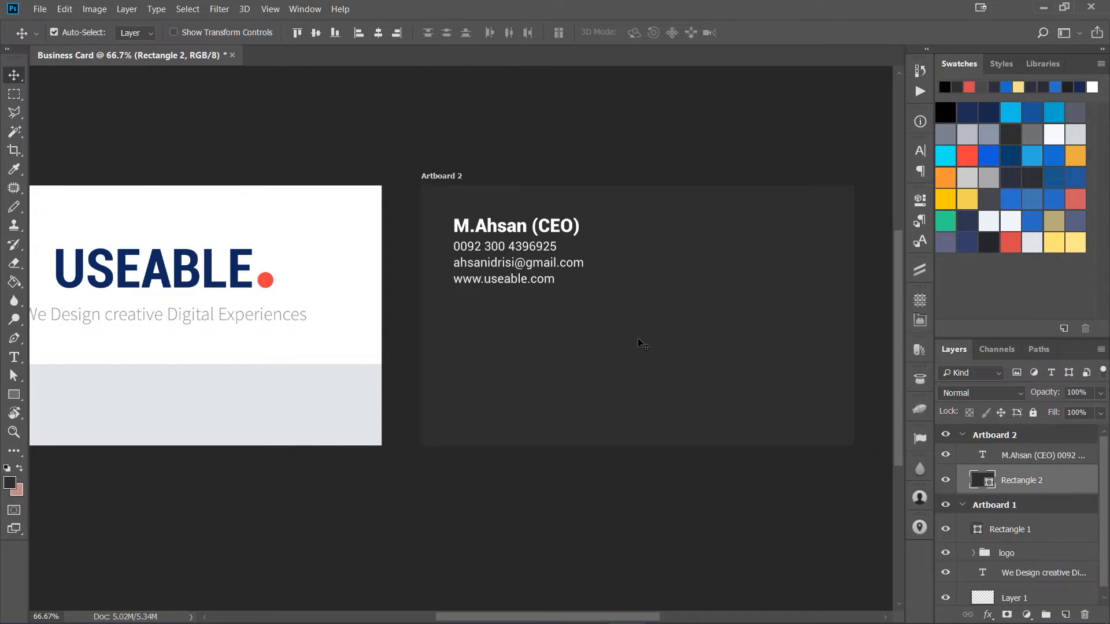
pyautogui.doubleClick(976, 481)
pyautogui.click(239, 268)
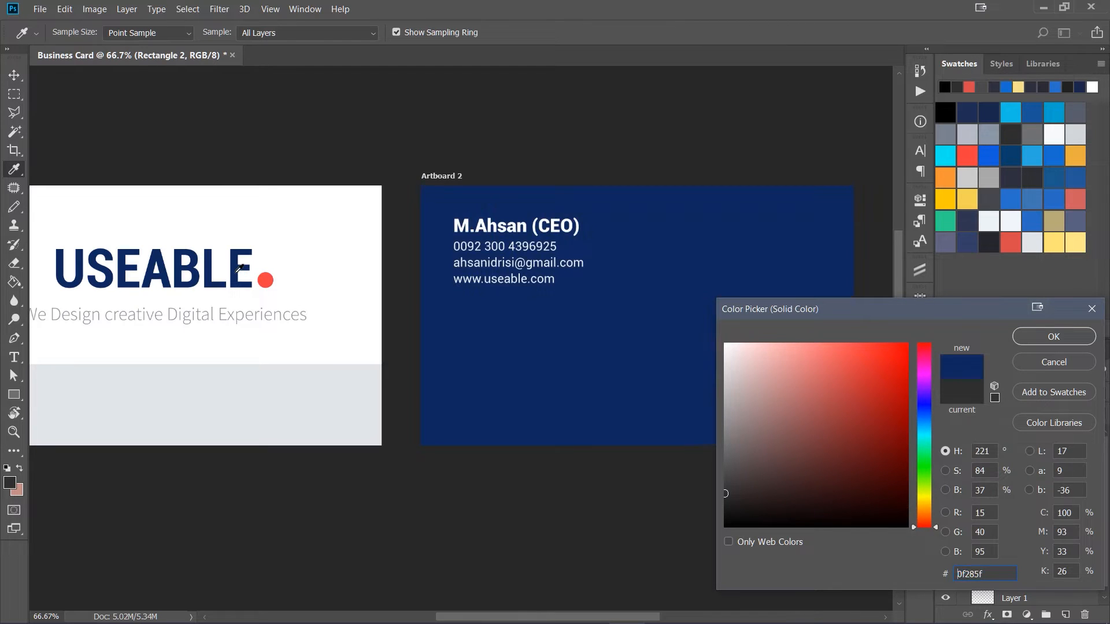
pyautogui.click(1030, 338)
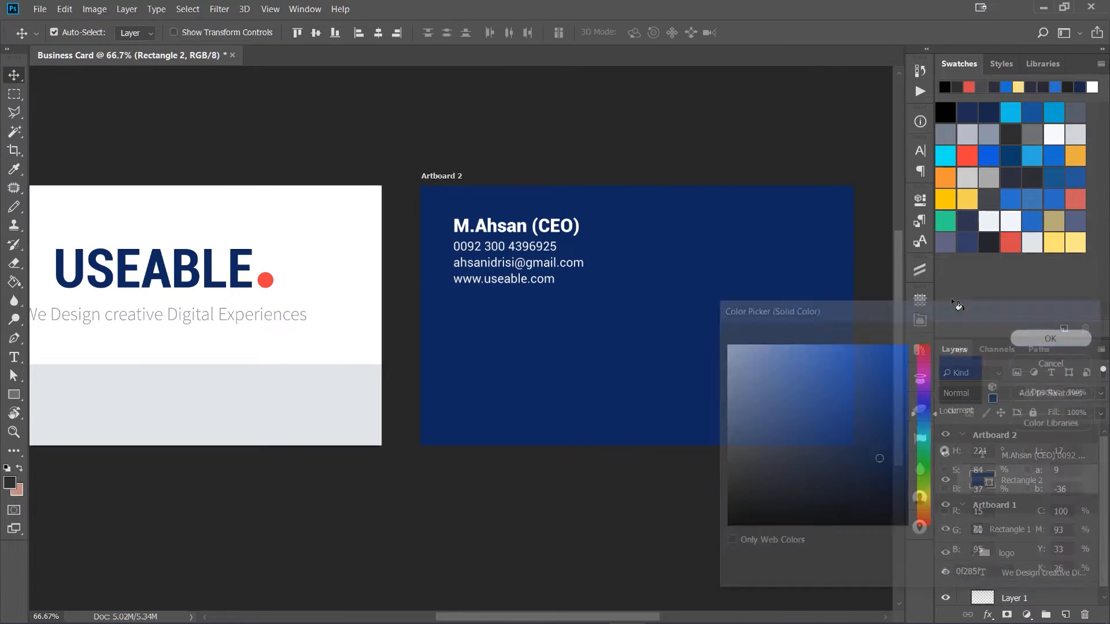
# Step: Darken the back rectangle's navy fill to #121f3b, with hue 221, saturation 70 and brightness 23
pyautogui.doubleClick(974, 482)
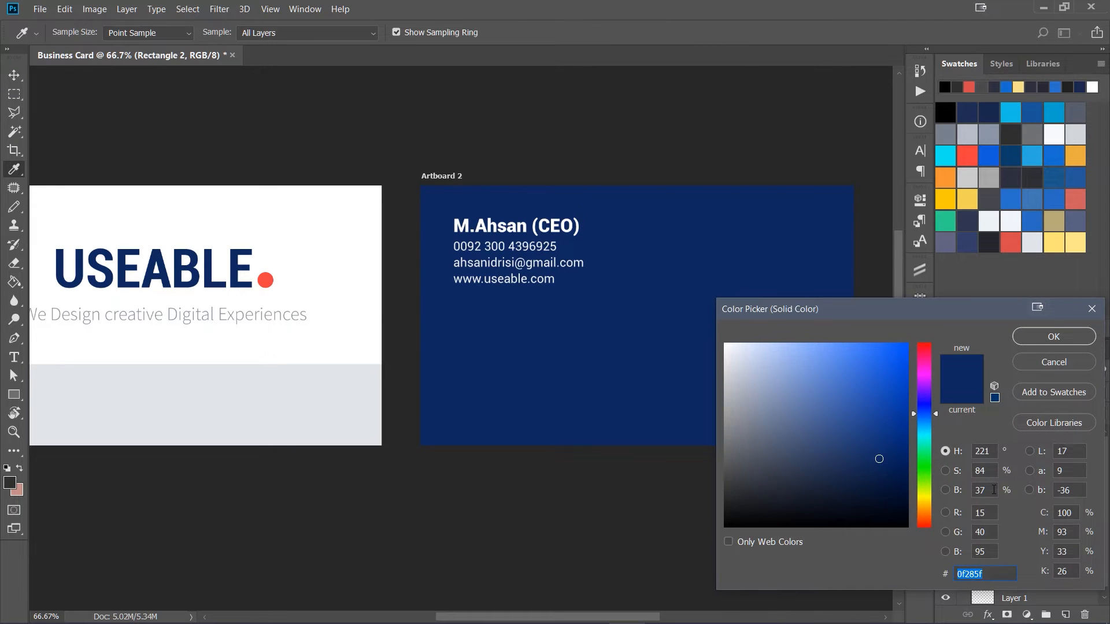
pyautogui.click(977, 491)
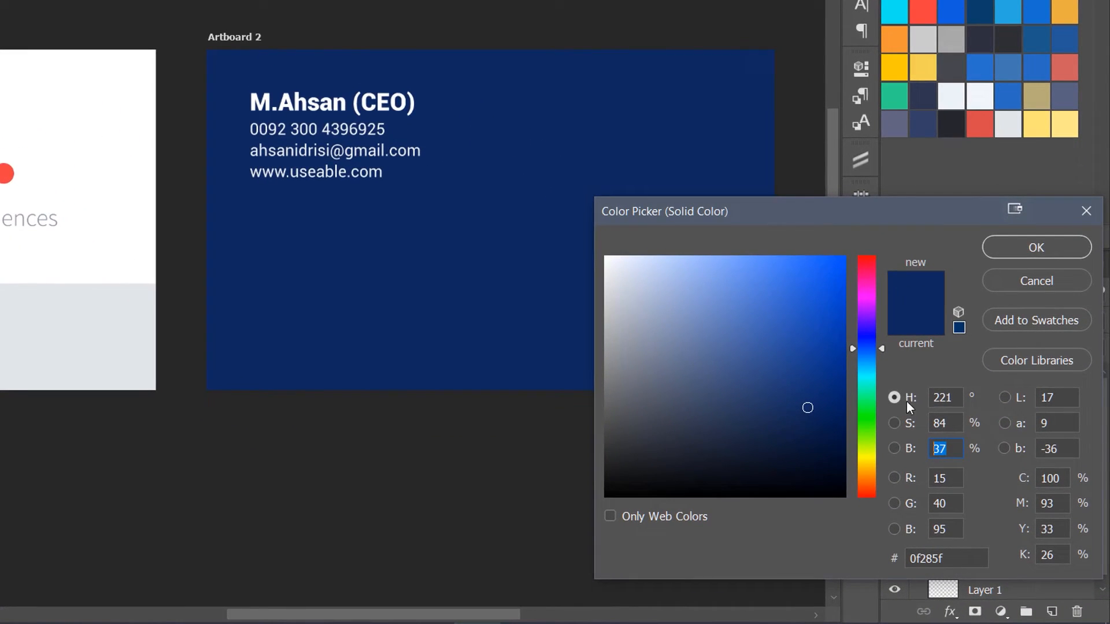
pyautogui.click(907, 400)
pyautogui.click(953, 449)
pyautogui.write('30')
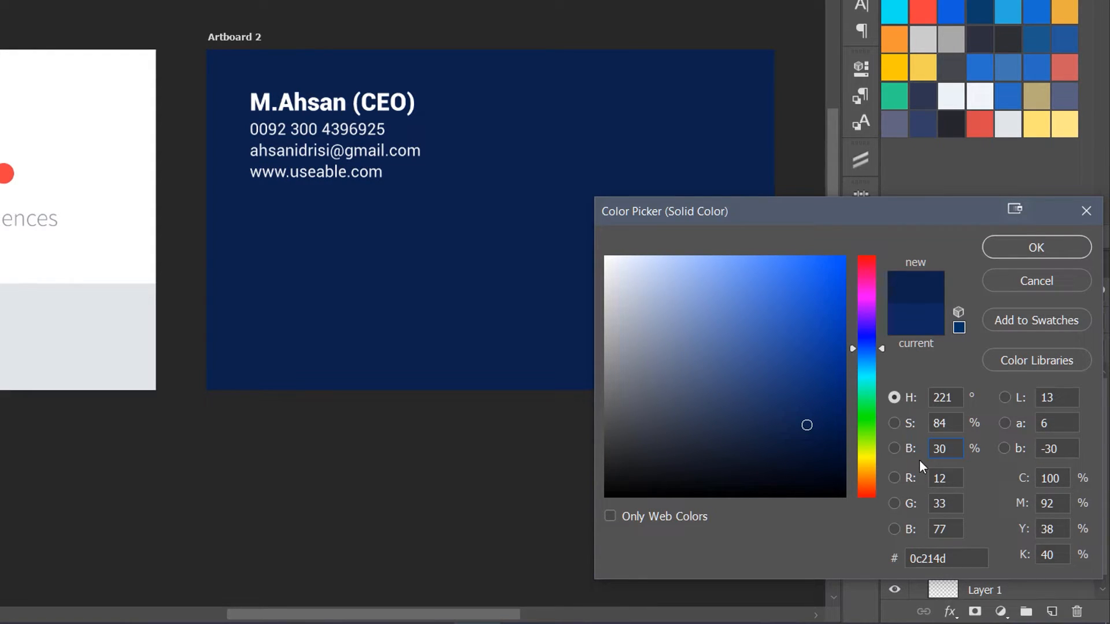
pyautogui.moveTo(946, 452); pyautogui.dragTo(917, 453)
pyautogui.write('25')
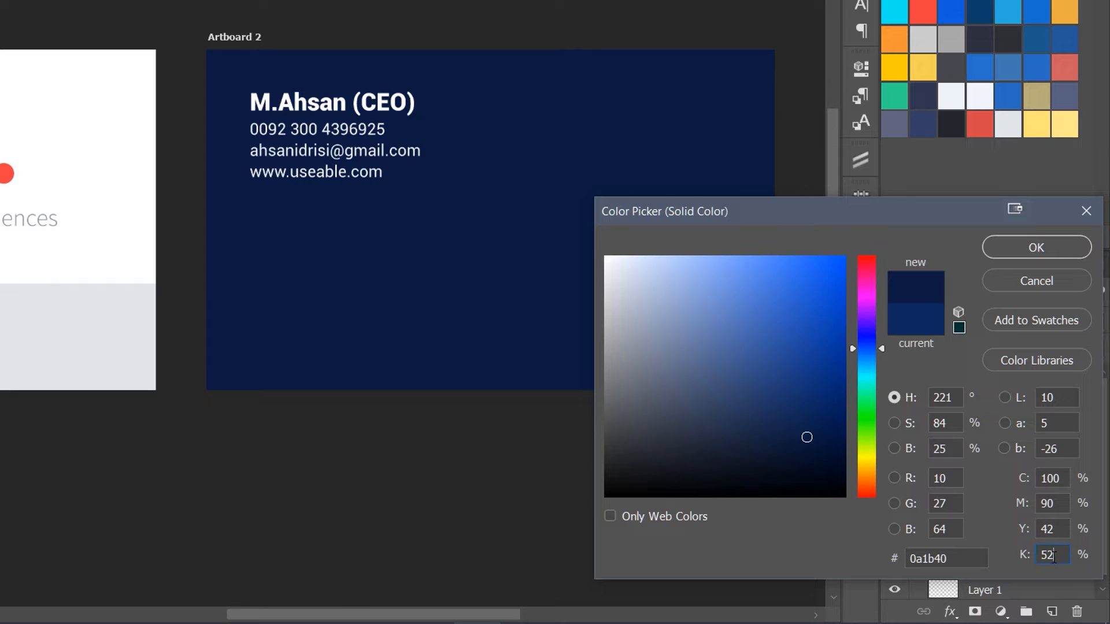
pyautogui.doubleClick(1053, 557)
pyautogui.write('65')
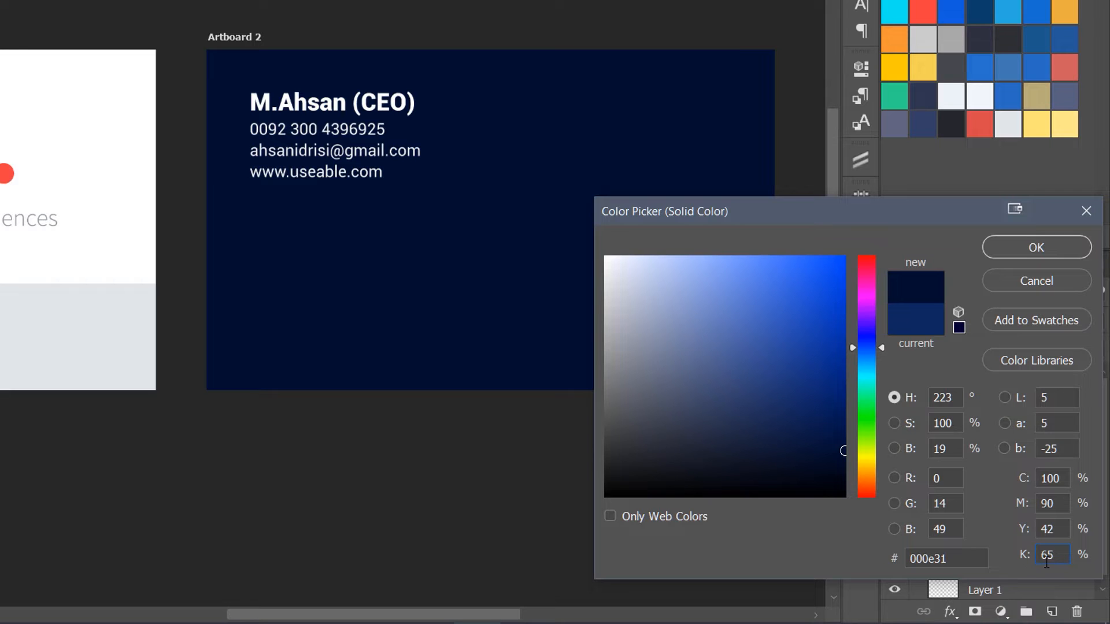
pyautogui.click(1025, 556)
pyautogui.write('70')
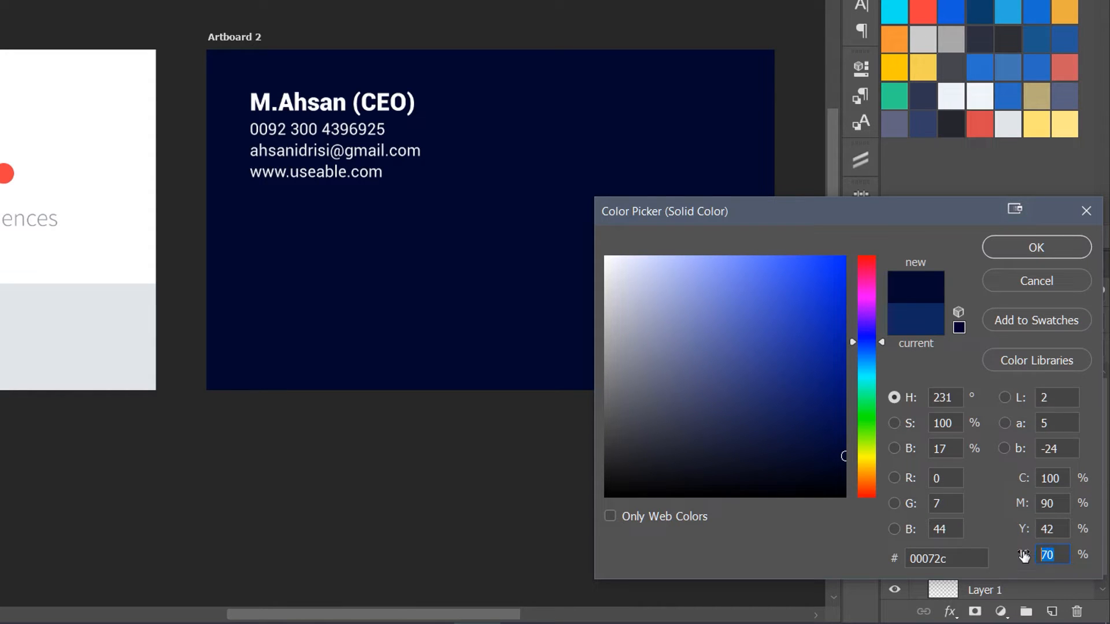
pyautogui.write('65')
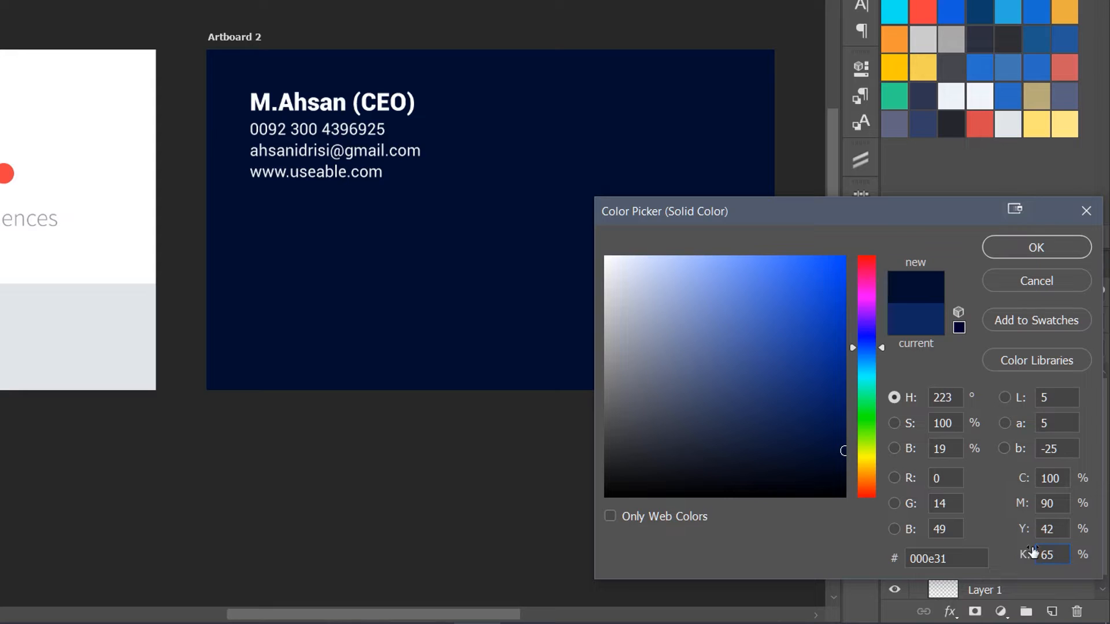
pyautogui.moveTo(1058, 551); pyautogui.dragTo(1031, 558)
pyautogui.write('60')
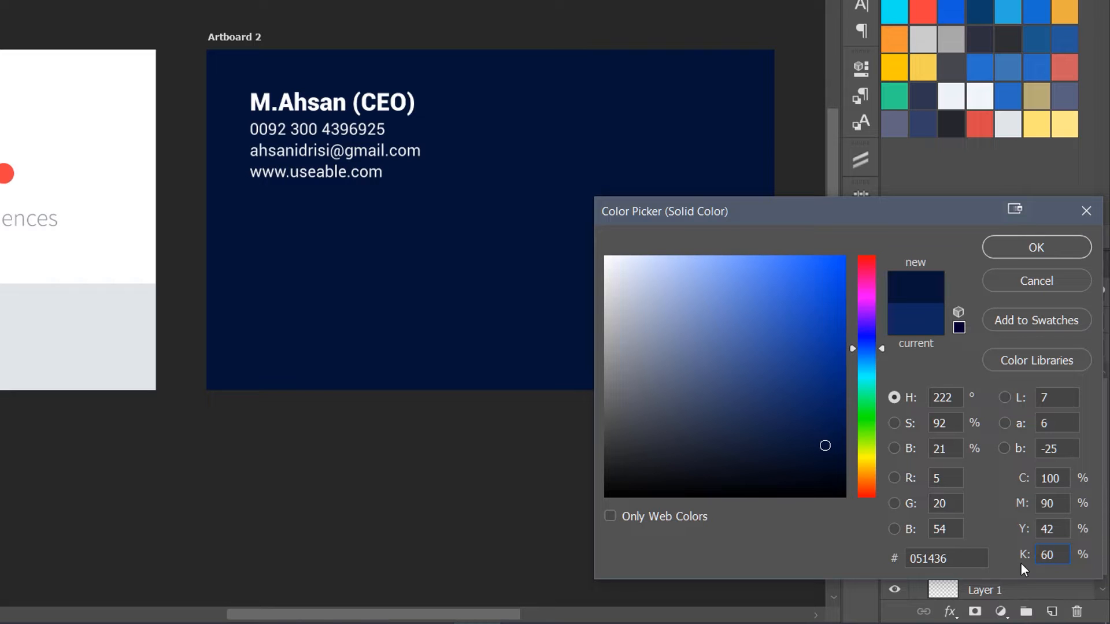
pyautogui.press('BackSpace')
pyautogui.press('BackSpace')
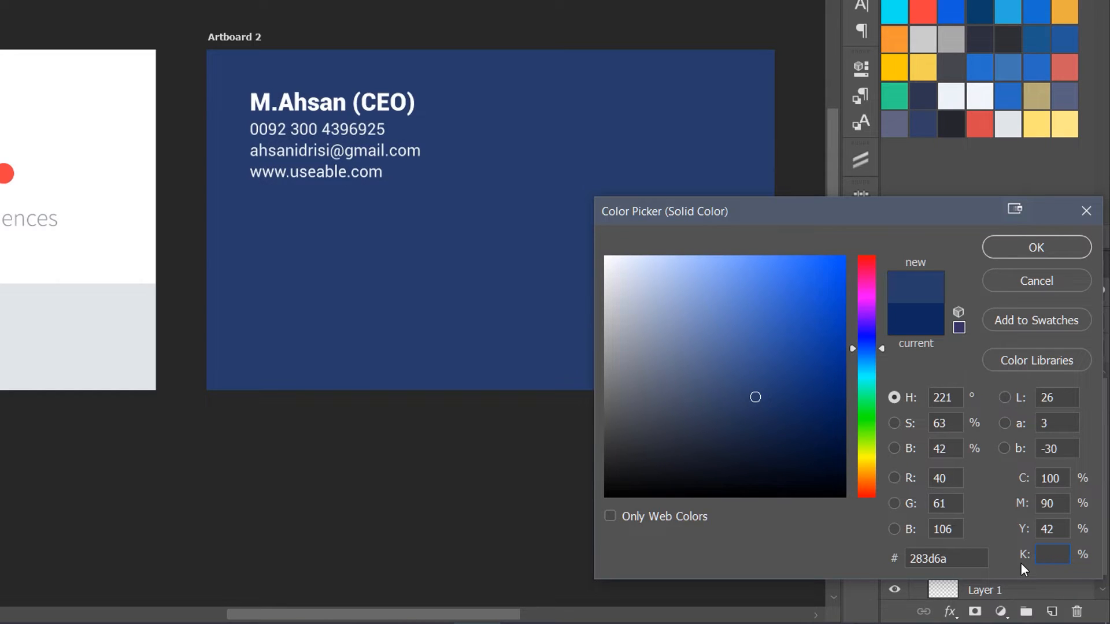
pyautogui.write('55')
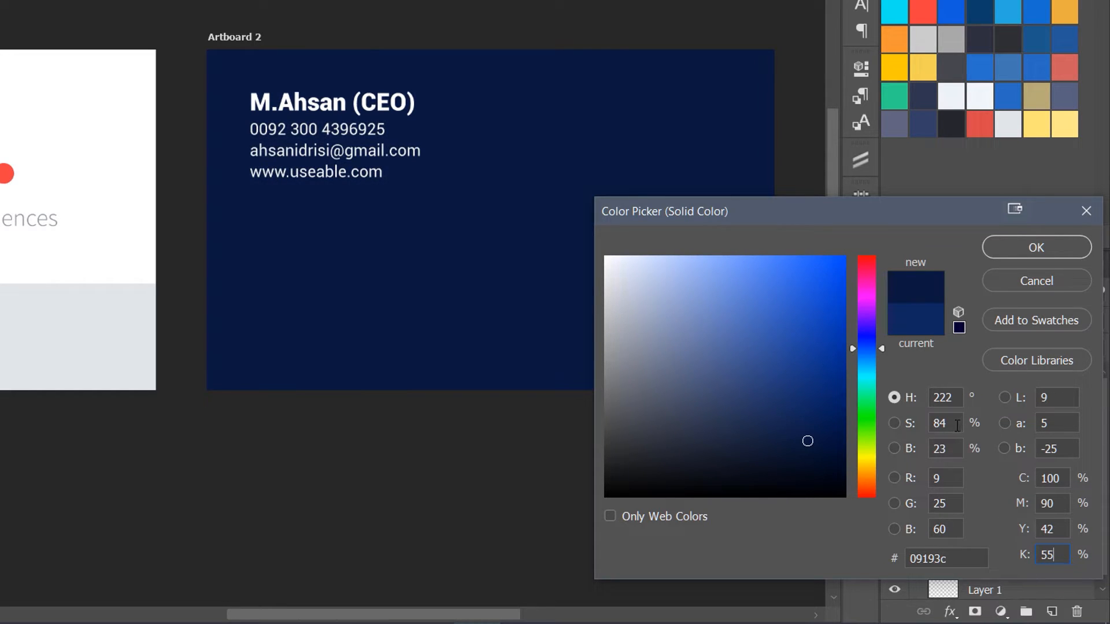
pyautogui.moveTo(960, 426); pyautogui.dragTo(928, 426)
pyautogui.write('70')
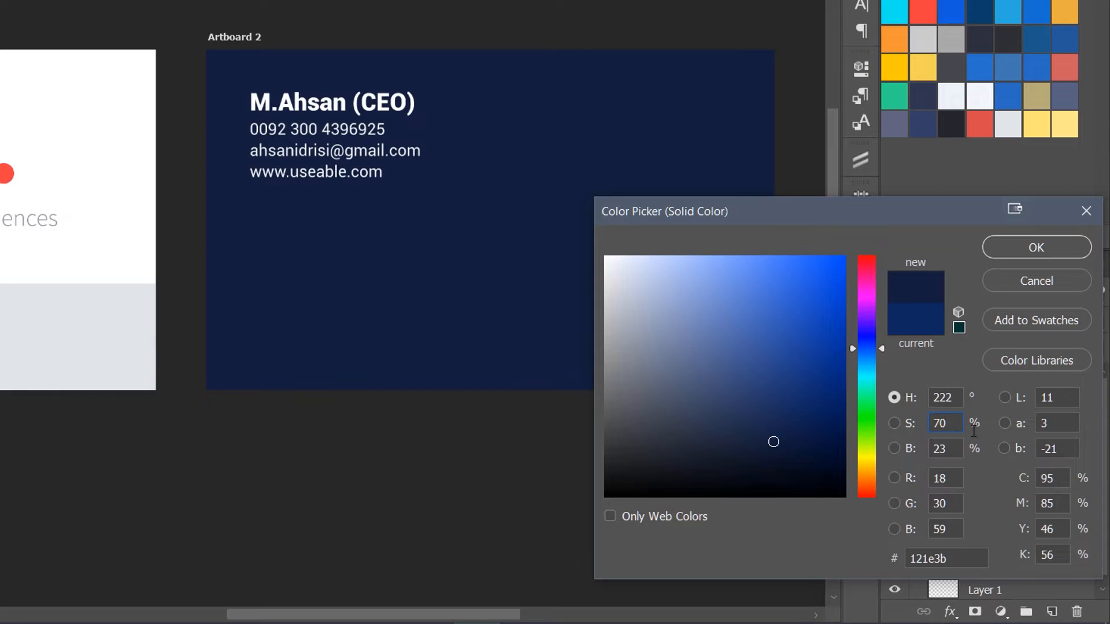
pyautogui.click(1063, 485)
pyautogui.click(928, 400)
pyautogui.write('221')
pyautogui.moveTo(903, 209); pyautogui.dragTo(771, 214)
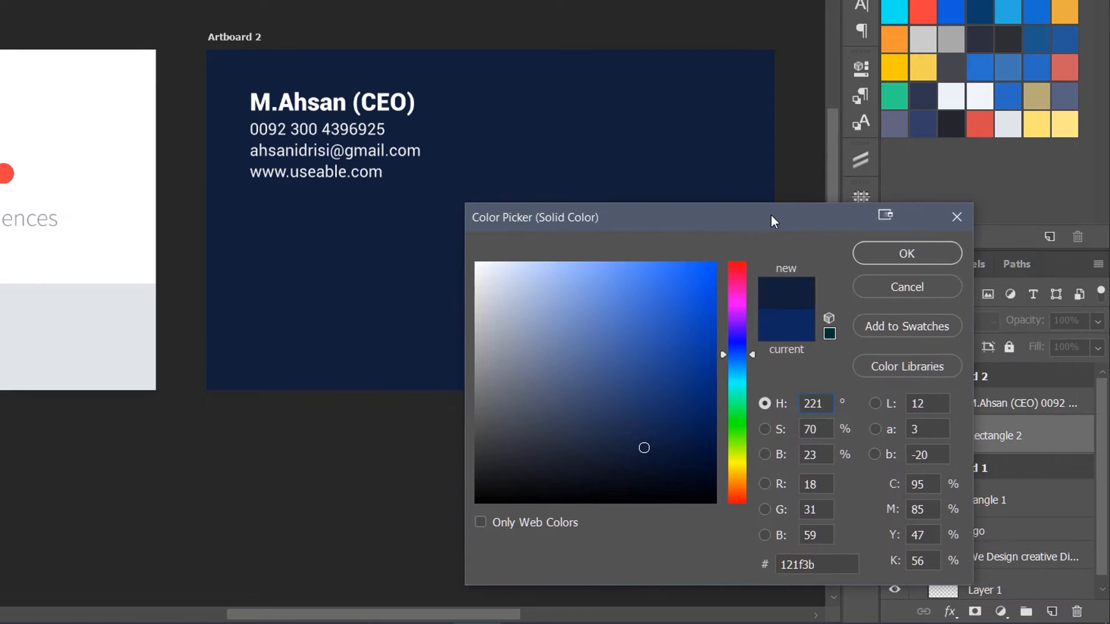
pyautogui.click(878, 249)
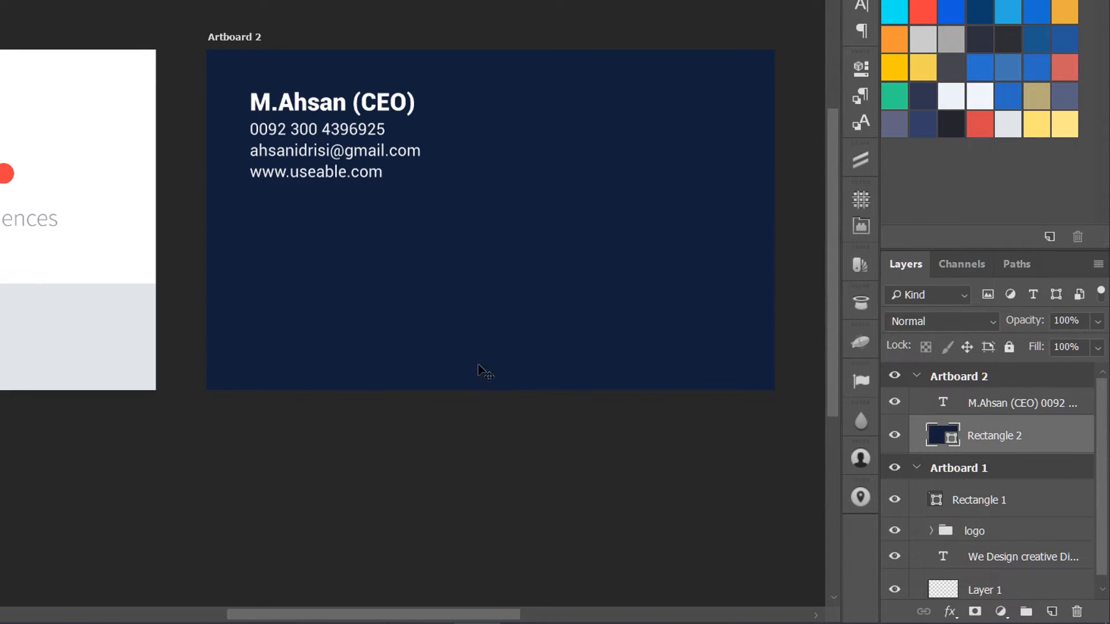
# Step: Set the name line's font size on the back card to 42 px
pyautogui.moveTo(164, 375); pyautogui.dragTo(235, 321)
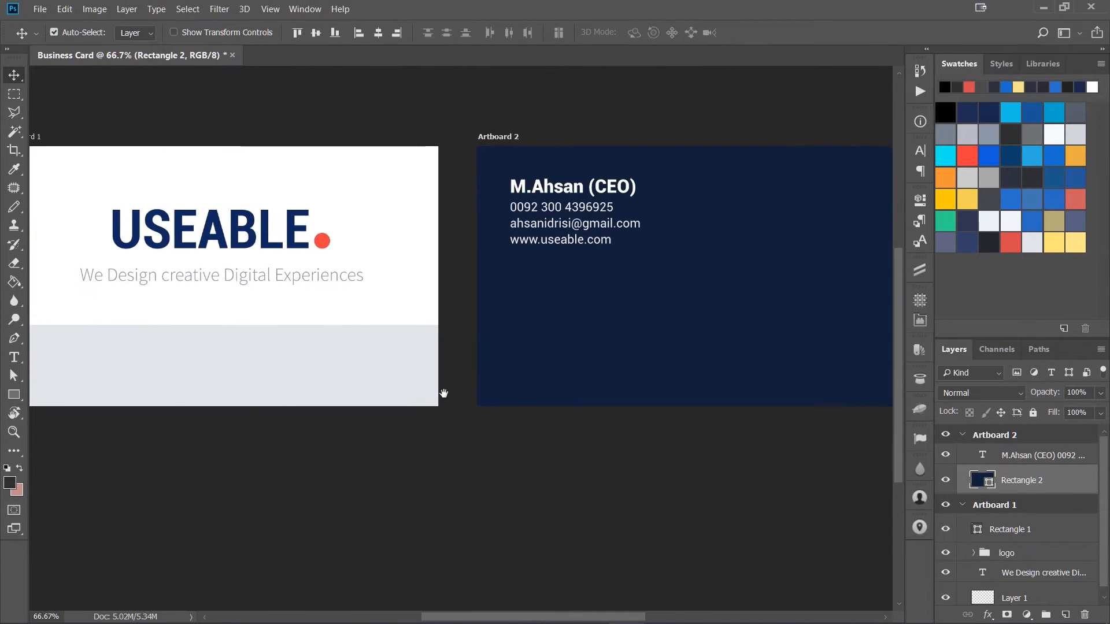
pyautogui.moveTo(443, 393); pyautogui.dragTo(487, 423)
pyautogui.hotkey('ctrl', '-')
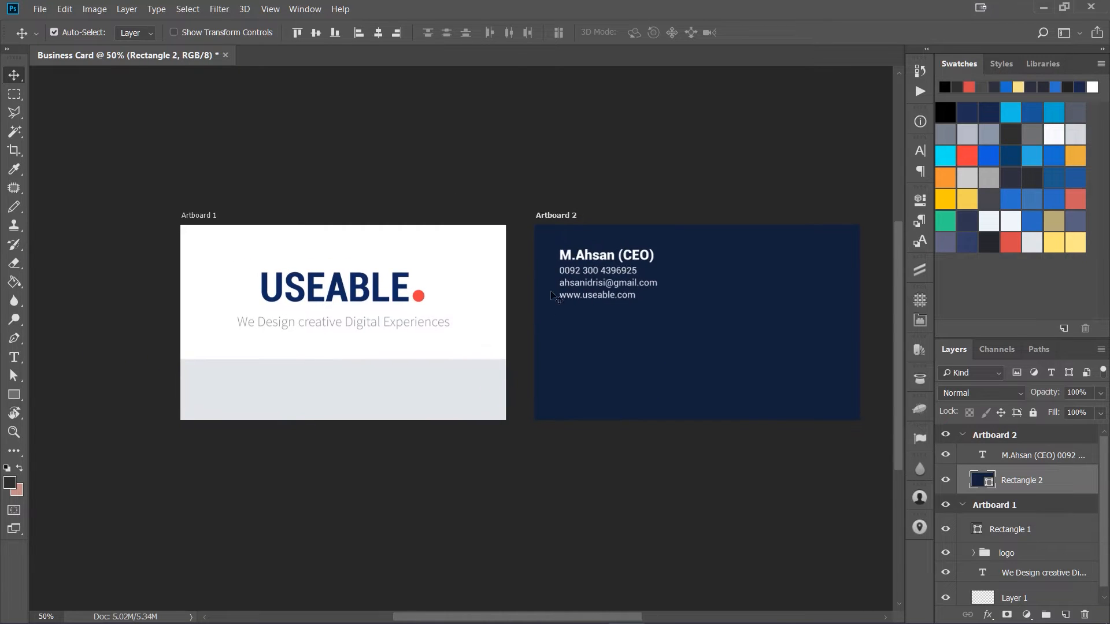
pyautogui.press('t')
pyautogui.click(563, 255)
pyautogui.moveTo(562, 255); pyautogui.dragTo(657, 256)
pyautogui.click(362, 35)
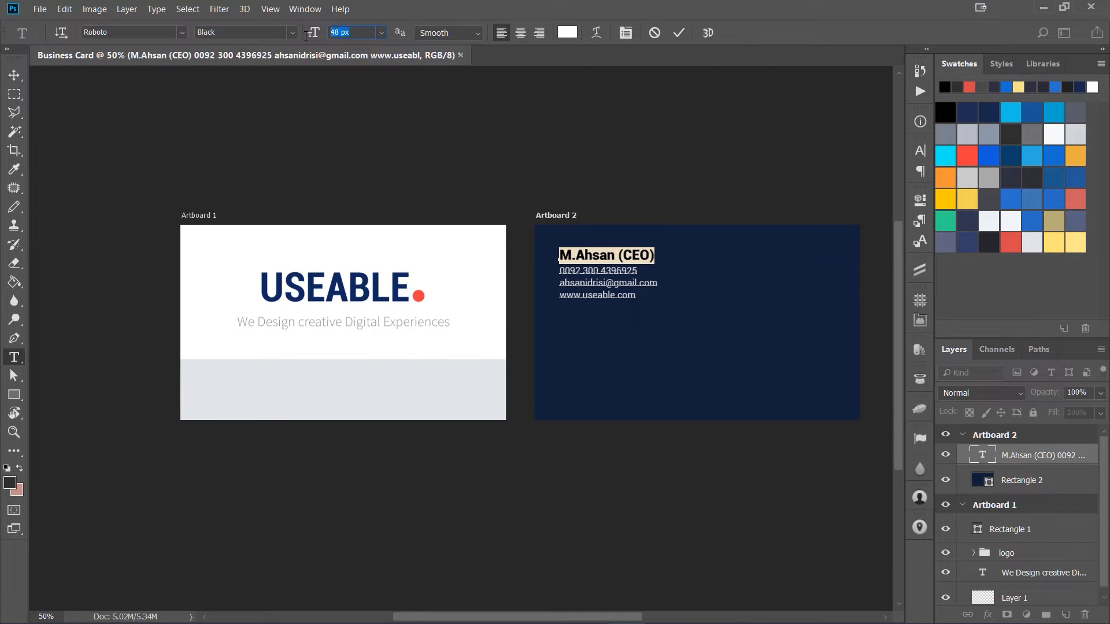
pyautogui.write('42')
pyautogui.press('Return')
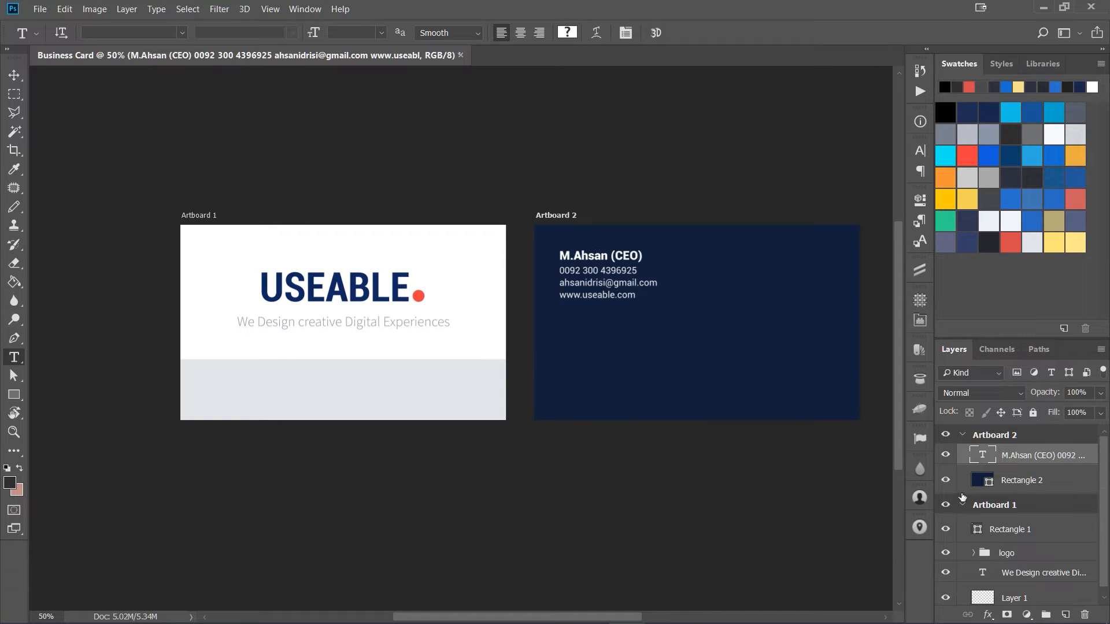
# Step: Select the front card's gray band layer and preview the bw pattern6.png image from the Business Card folder
pyautogui.click(947, 457)
pyautogui.click(945, 457)
pyautogui.press('v')
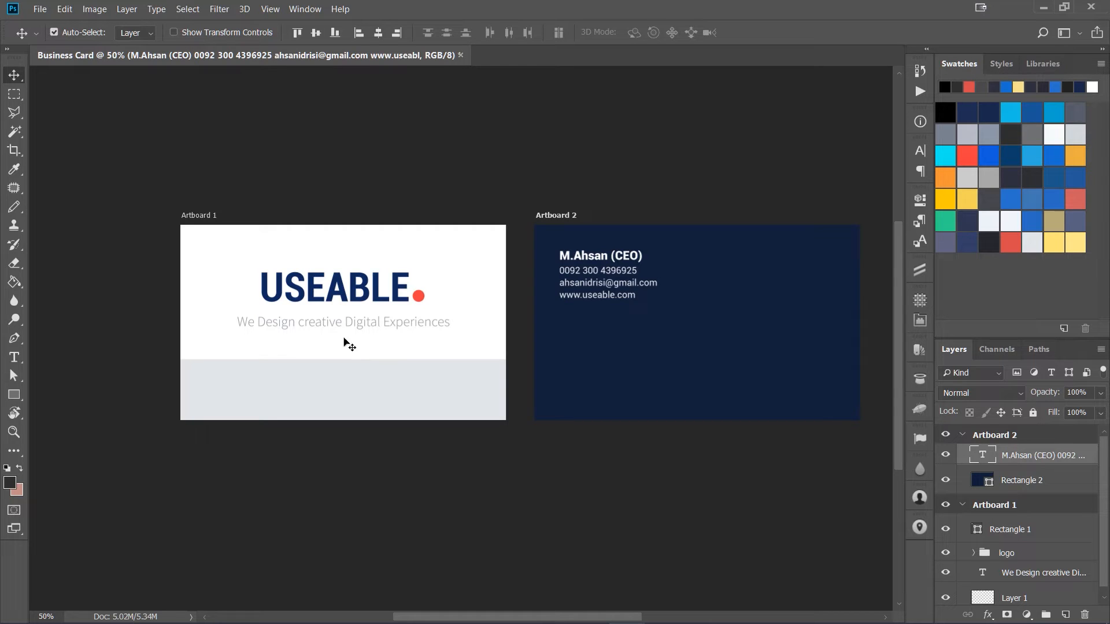
pyautogui.hotkey('shift', 'v')
pyautogui.click(334, 294)
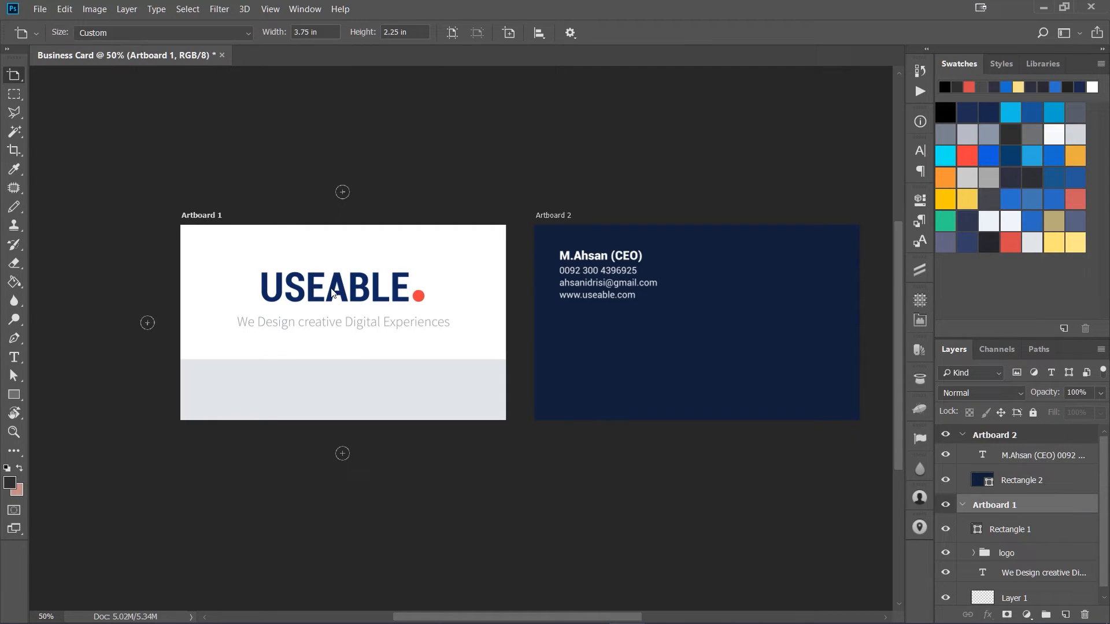
pyautogui.press('v')
pyautogui.click(358, 386)
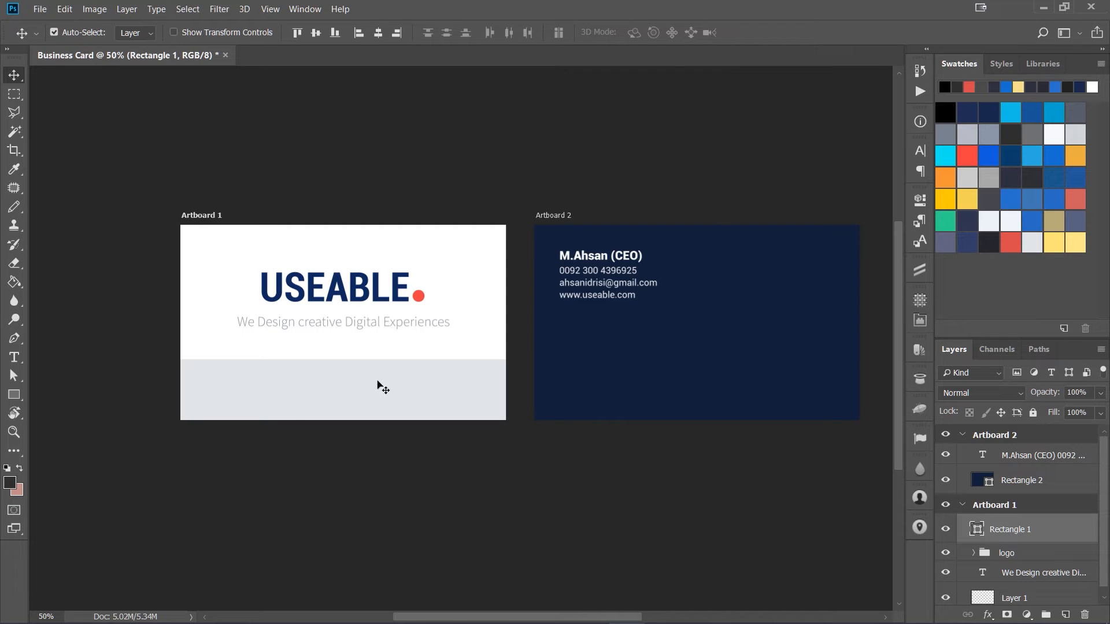
pyautogui.click(147, 586)
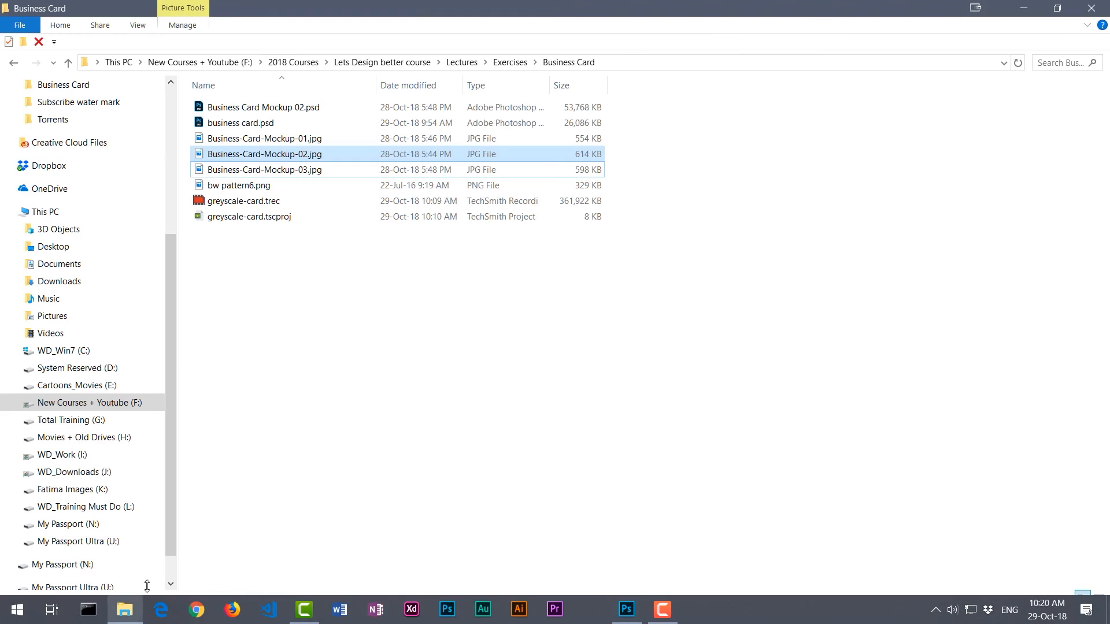
pyautogui.doubleClick(397, 185)
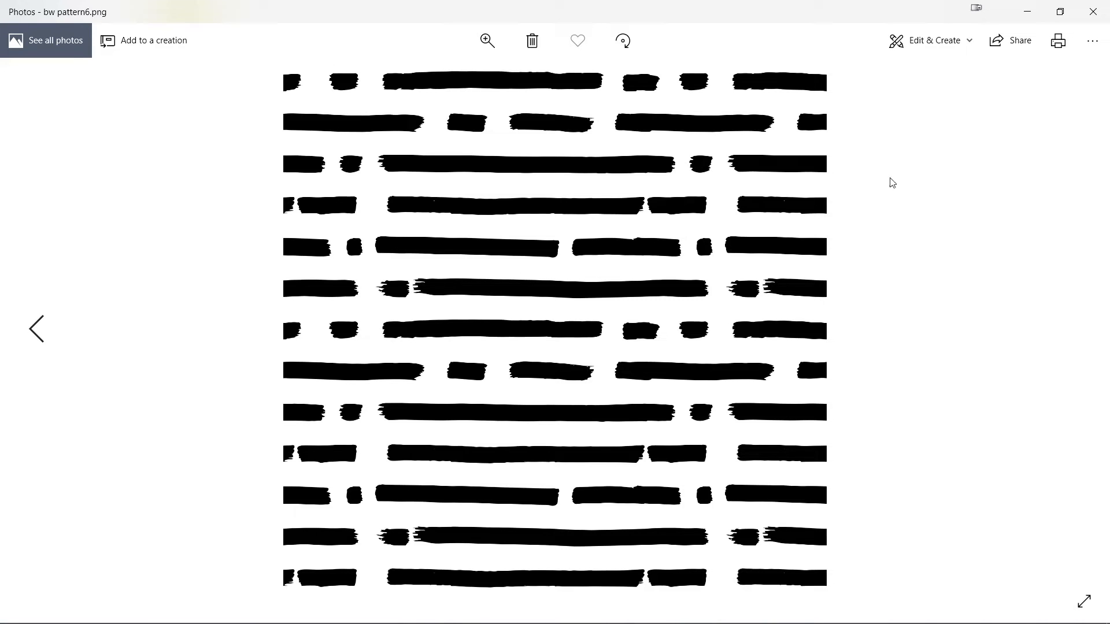
pyautogui.click(1087, 18)
pyautogui.click(1091, 13)
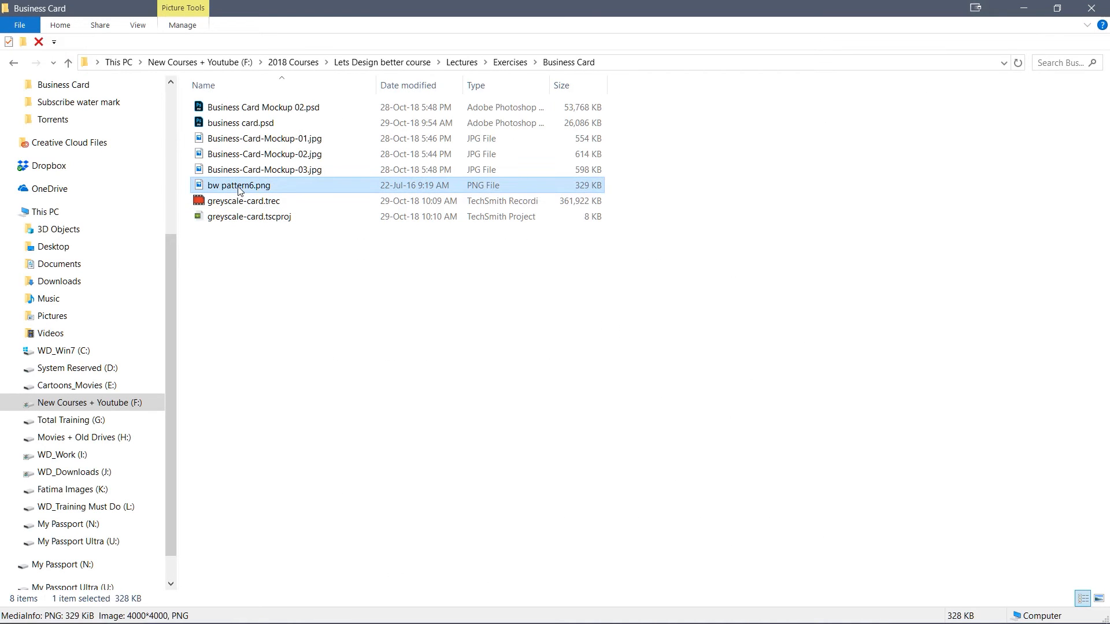
# Step: Place bw pattern6.png onto the front card and move it over the bottom gray band
pyautogui.moveTo(230, 191); pyautogui.dragTo(411, 385)
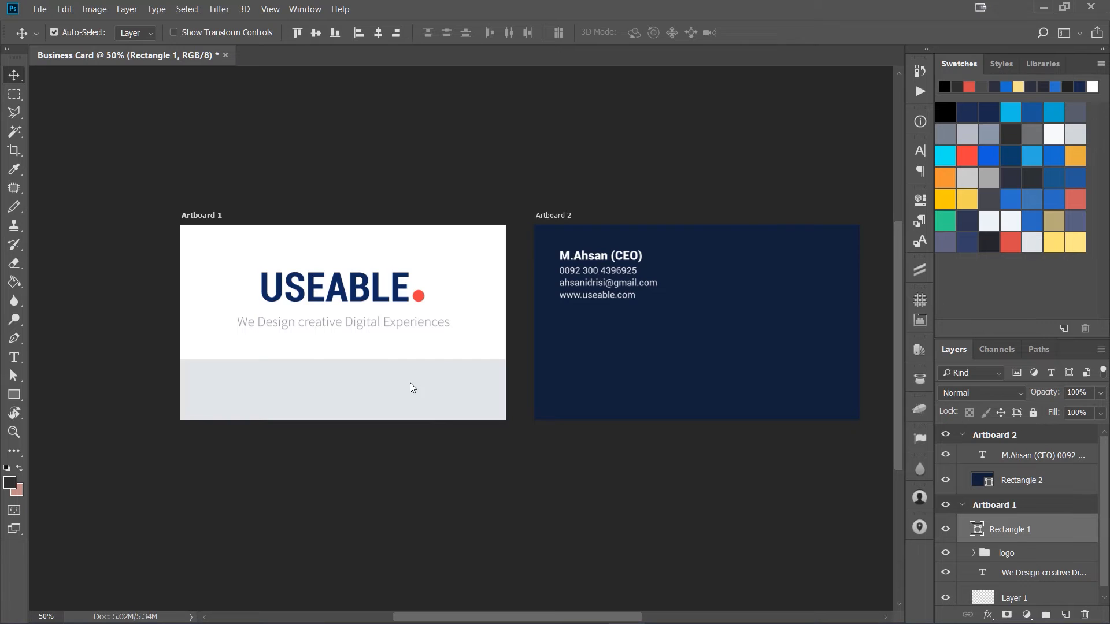
pyautogui.press('Return')
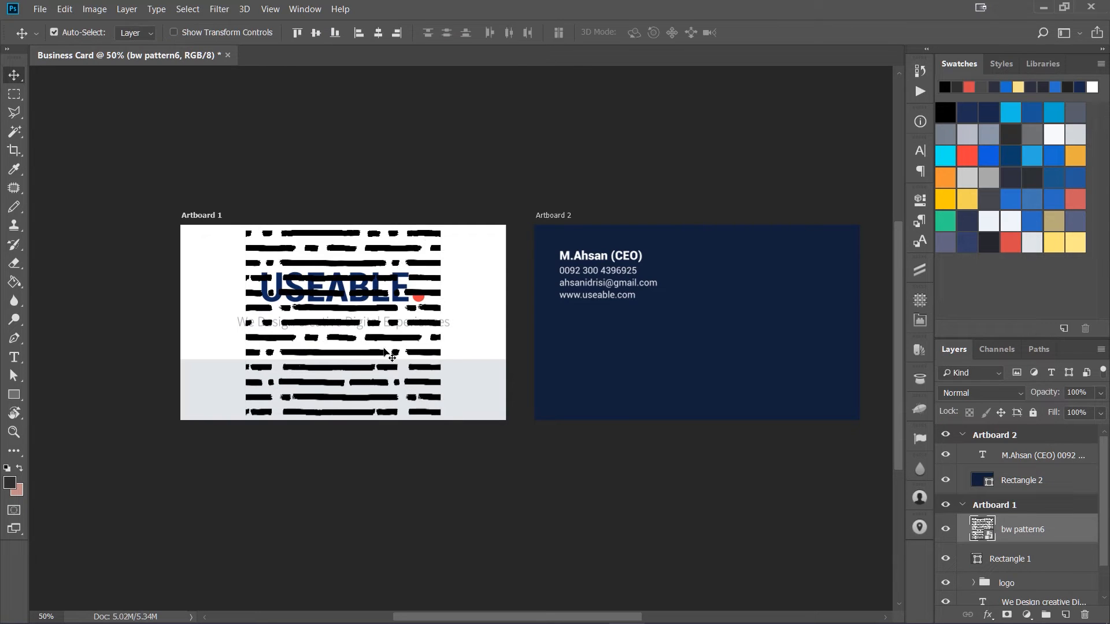
pyautogui.moveTo(340, 257); pyautogui.dragTo(287, 382)
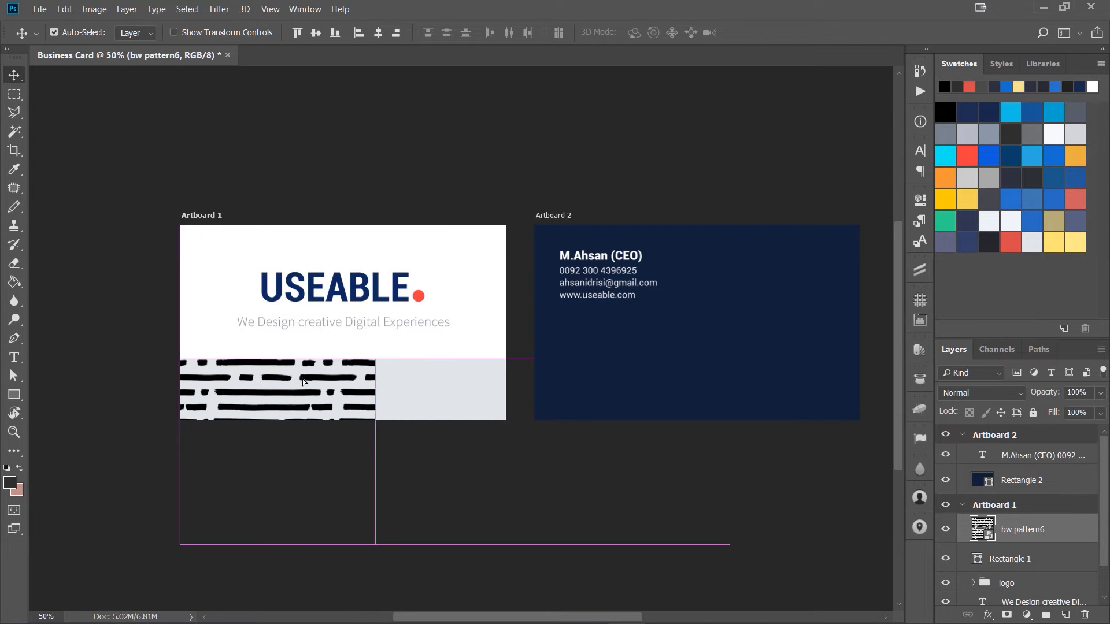
# Step: Duplicate the pattern layer to the right so the copy covers the rest of the bottom band
pyautogui.moveTo(303, 381); pyautogui.dragTo(468, 388)
pyautogui.click(390, 471)
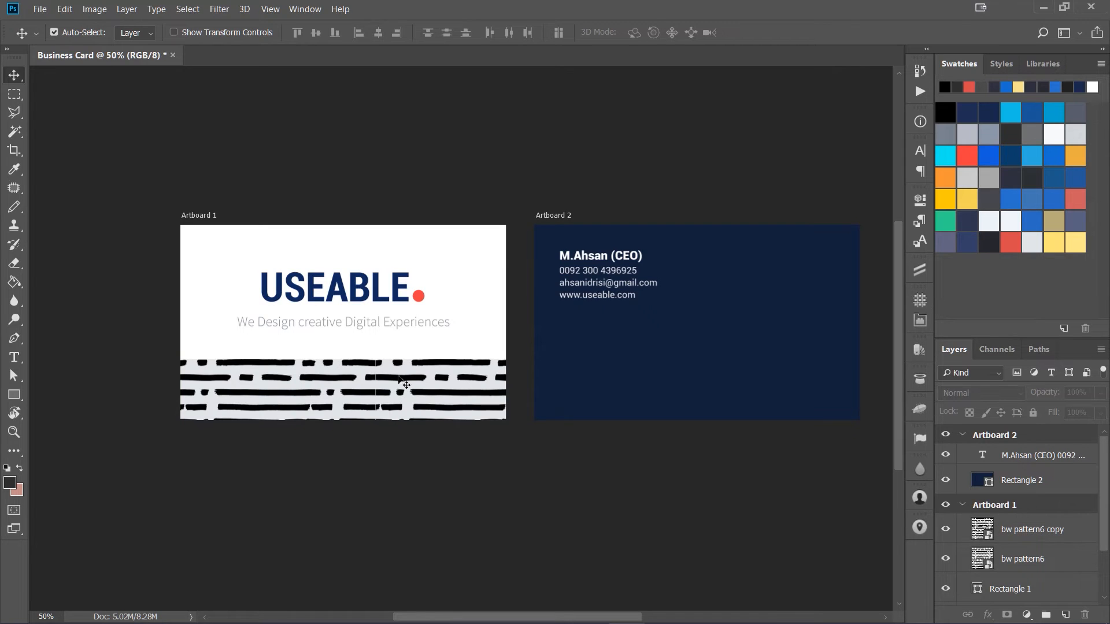
pyautogui.click(400, 378)
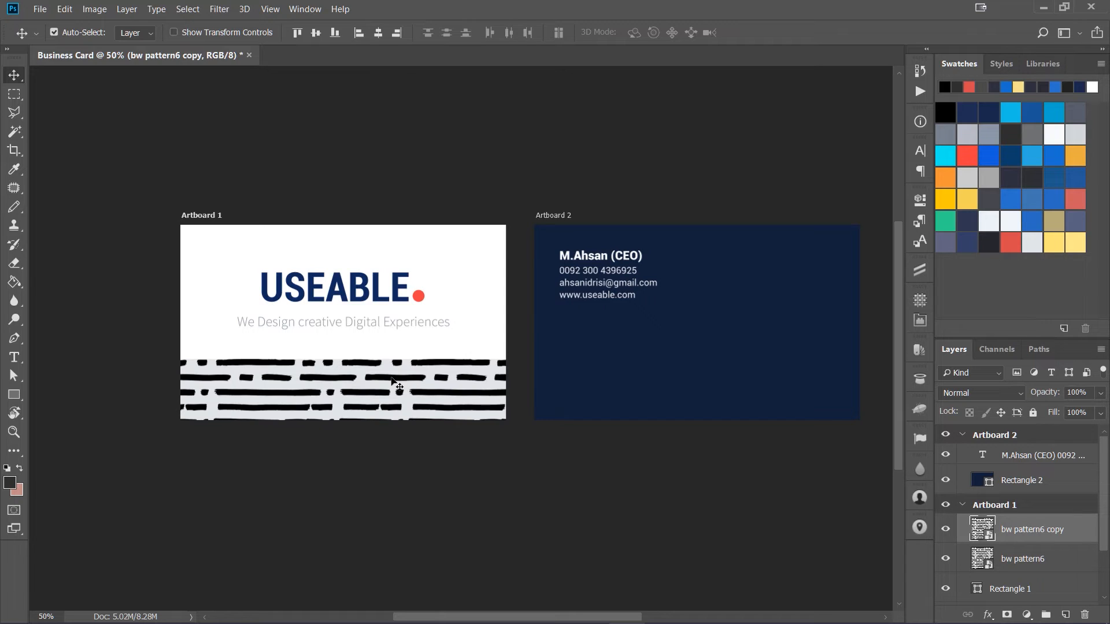
# Step: Hide the front card's gray band rectangle layer
pyautogui.scroll(-2, 1022, 547)
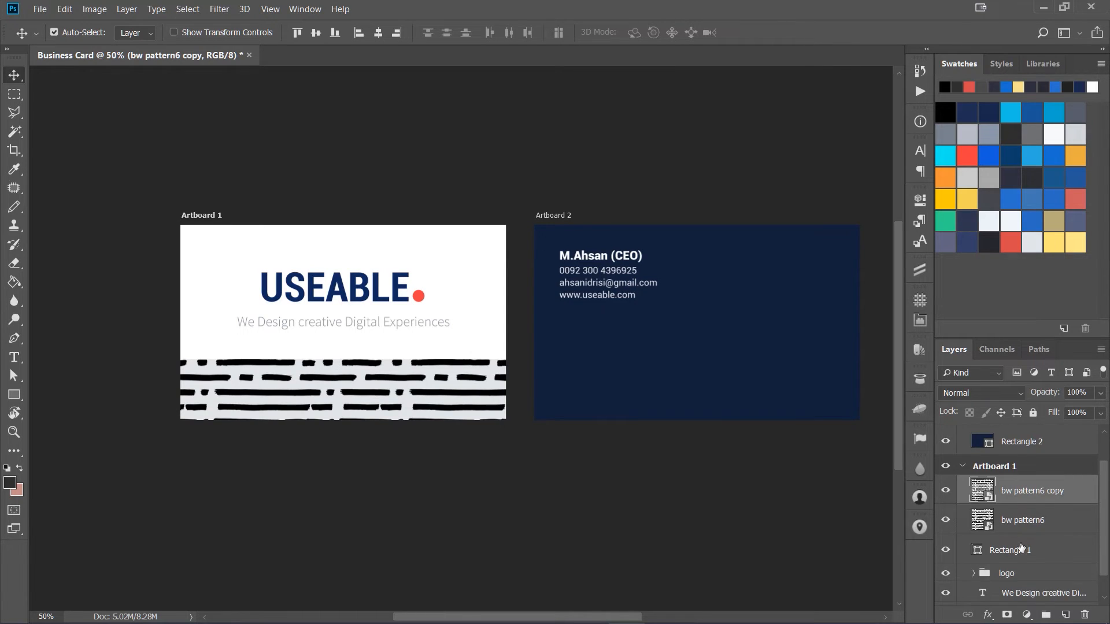
pyautogui.scroll(-1, 1023, 546)
pyautogui.click(945, 523)
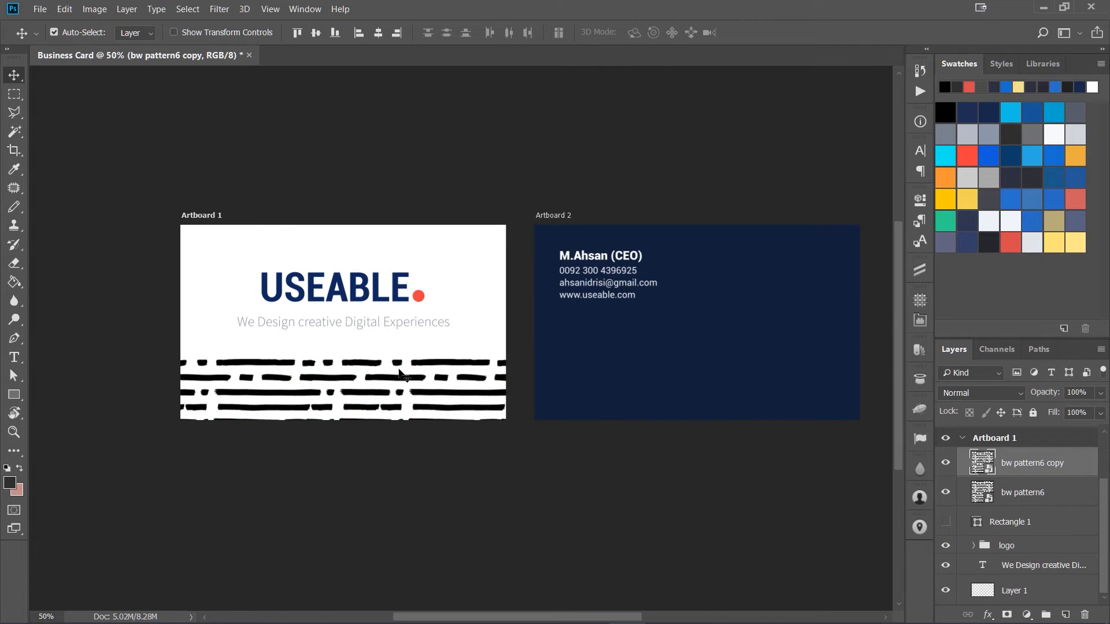
pyautogui.moveTo(359, 347); pyautogui.dragTo(491, 359)
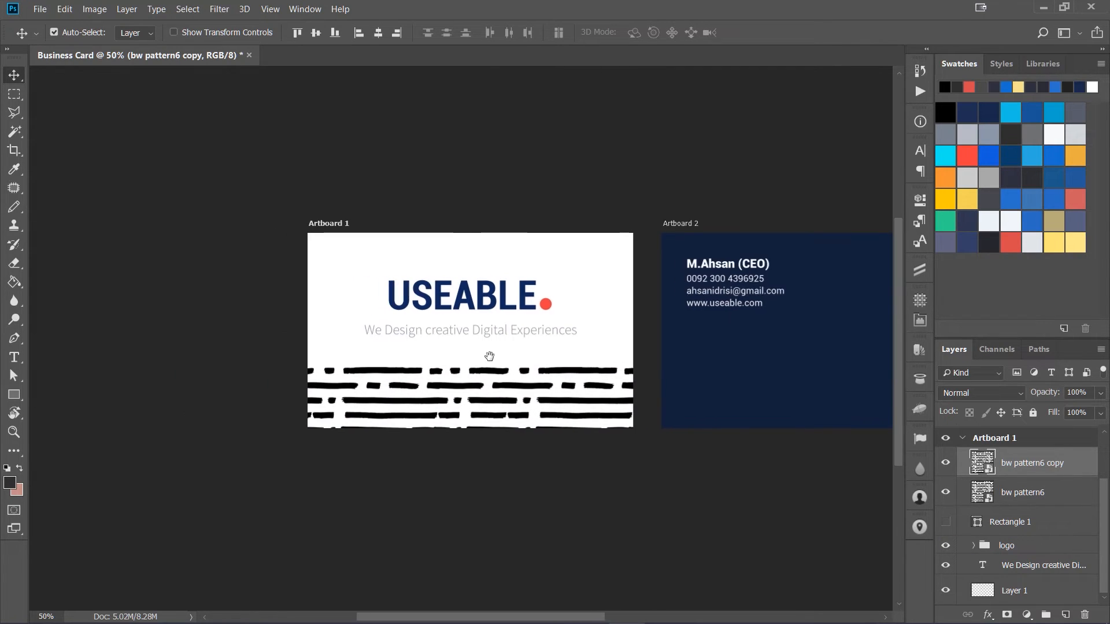
pyautogui.hotkey('ctrl', '+')
pyautogui.hotkey('ctrl', '+')
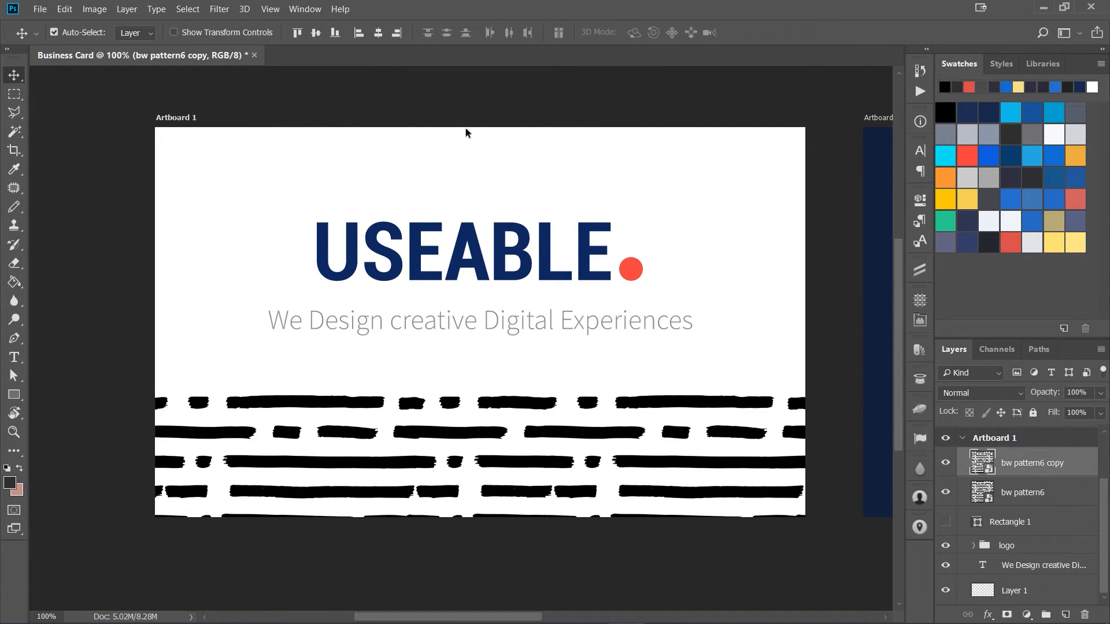
pyautogui.press('m')
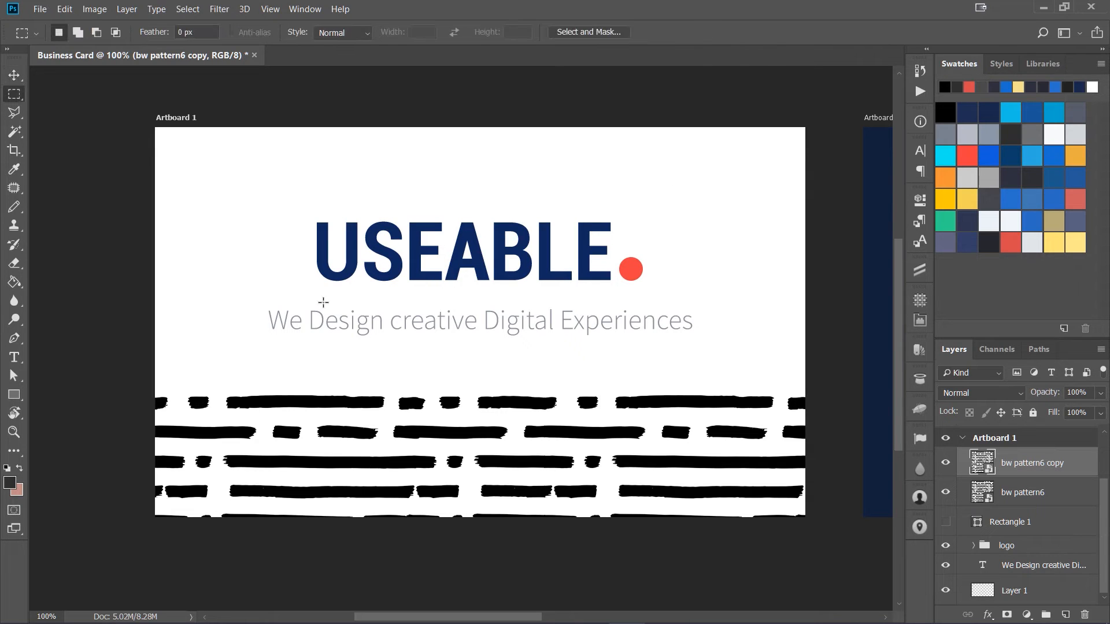
pyautogui.moveTo(216, 200); pyautogui.dragTo(735, 349)
pyautogui.press('v')
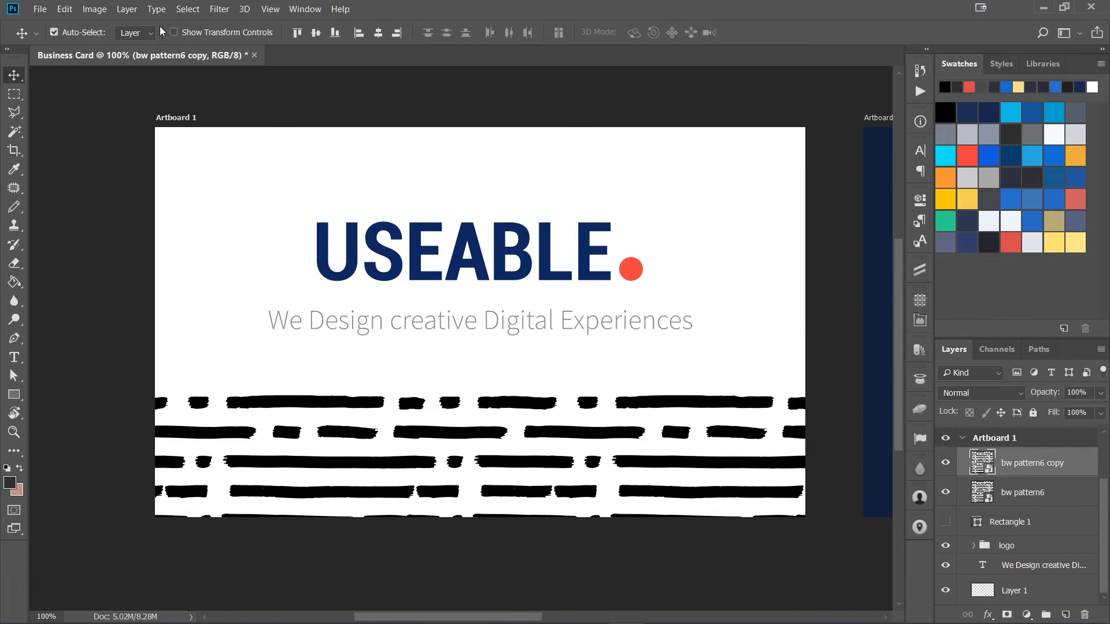
# Step: Add a gray Color Overlay layer style at Normal blend and 100% opacity to the pattern copy layer
pyautogui.click(127, 8)
pyautogui.moveTo(203, 138)
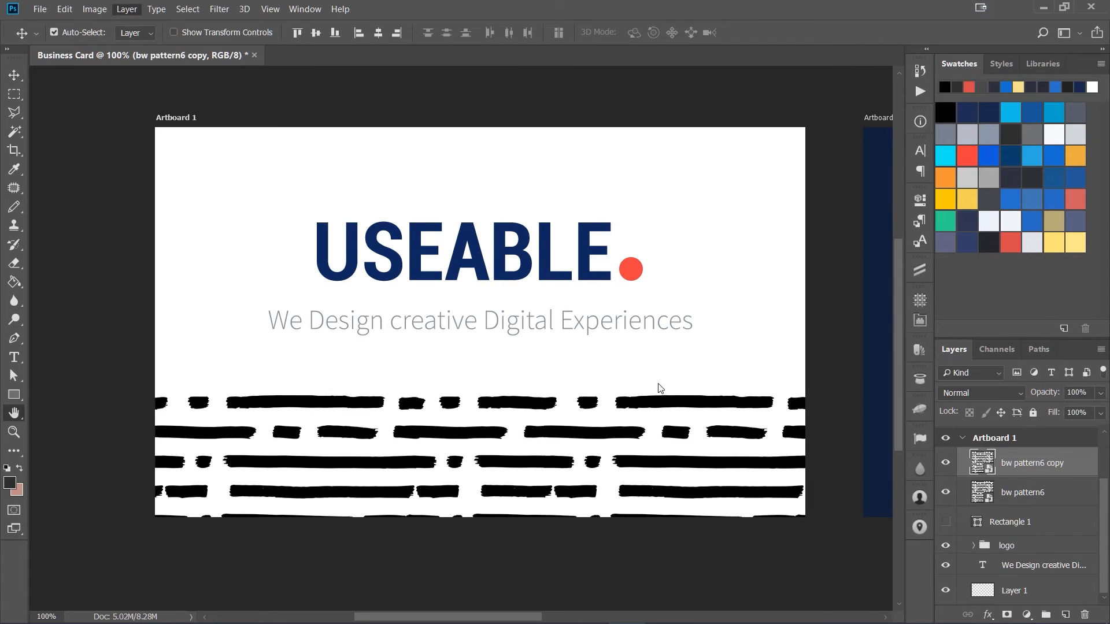
pyautogui.moveTo(763, 255); pyautogui.dragTo(682, 442)
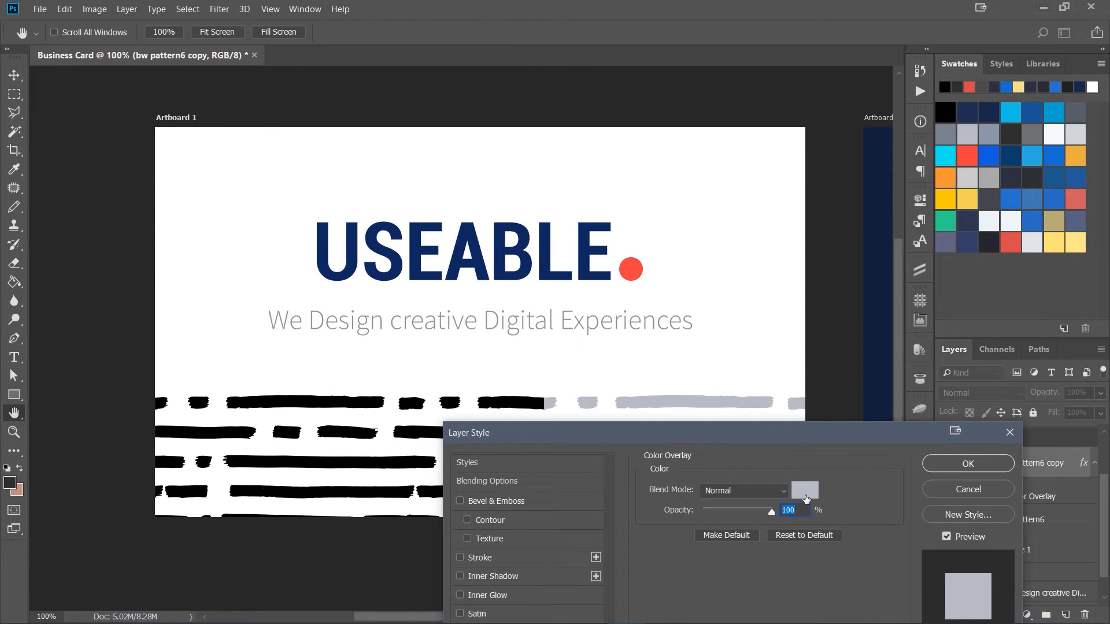
pyautogui.click(968, 464)
# Step: Copy the pattern copy's layer style and paste it onto the original bw pattern6 layer
pyautogui.rightClick(1013, 462)
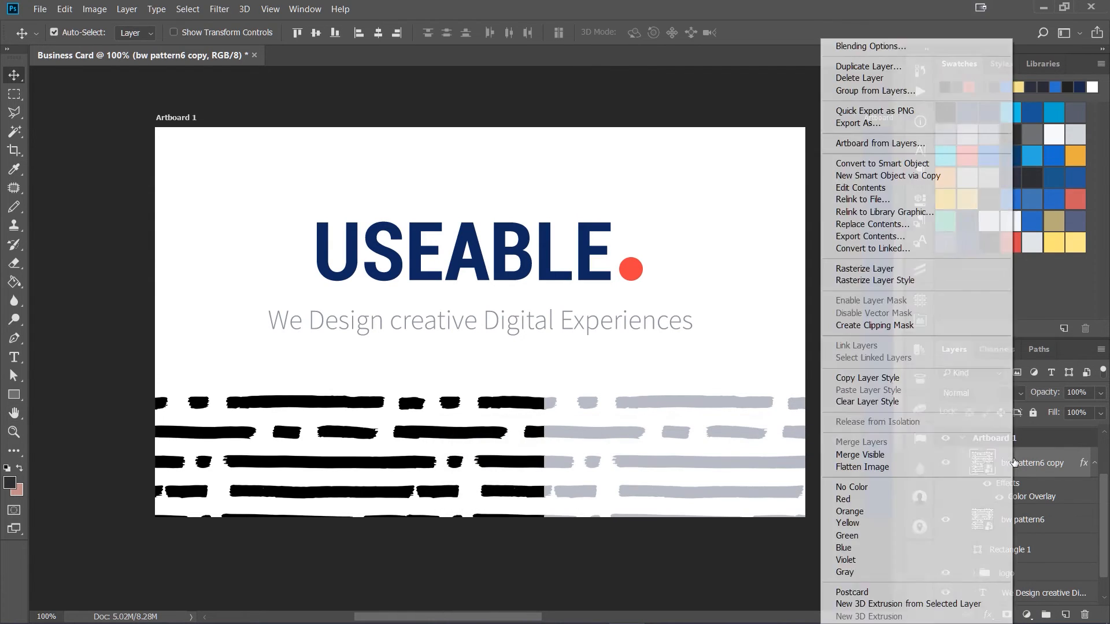
pyautogui.click(867, 378)
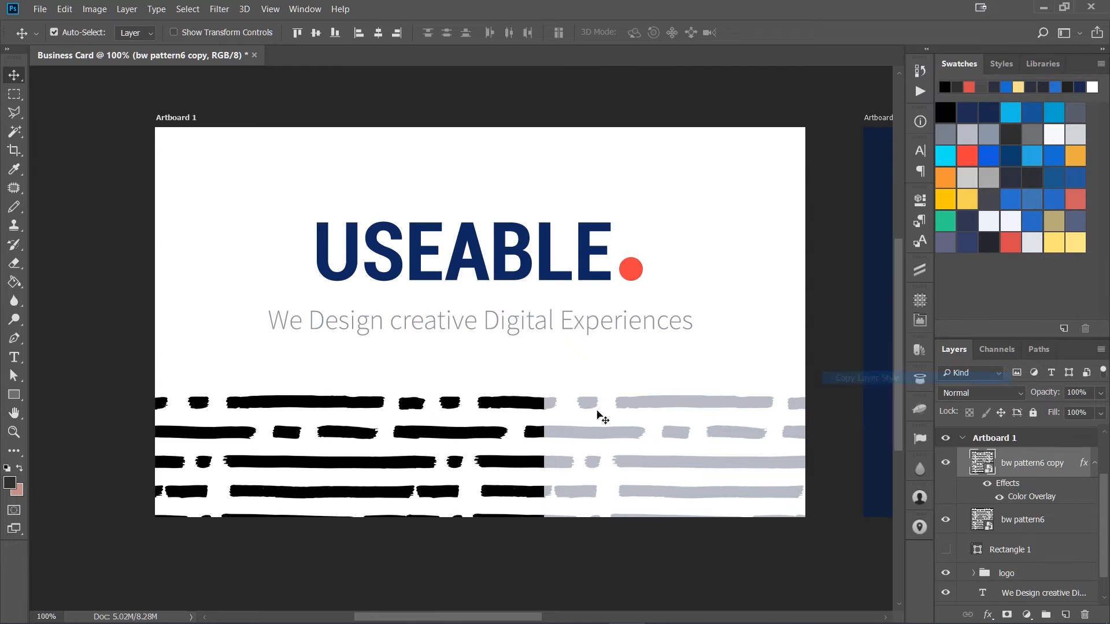
pyautogui.click(1029, 519)
pyautogui.rightClick(1026, 519)
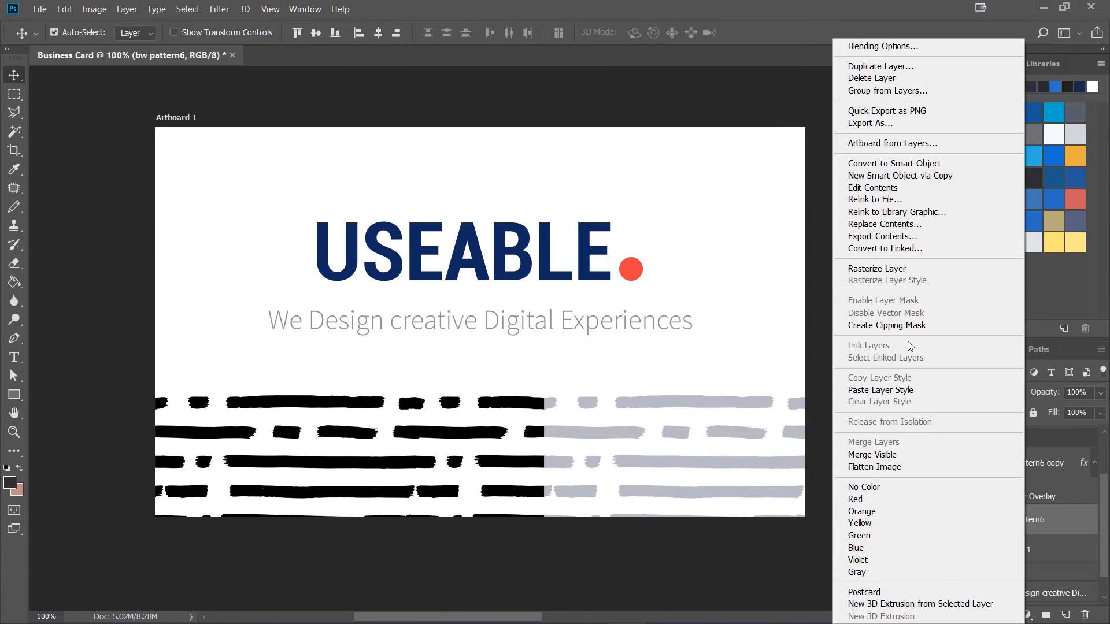
pyautogui.click(882, 390)
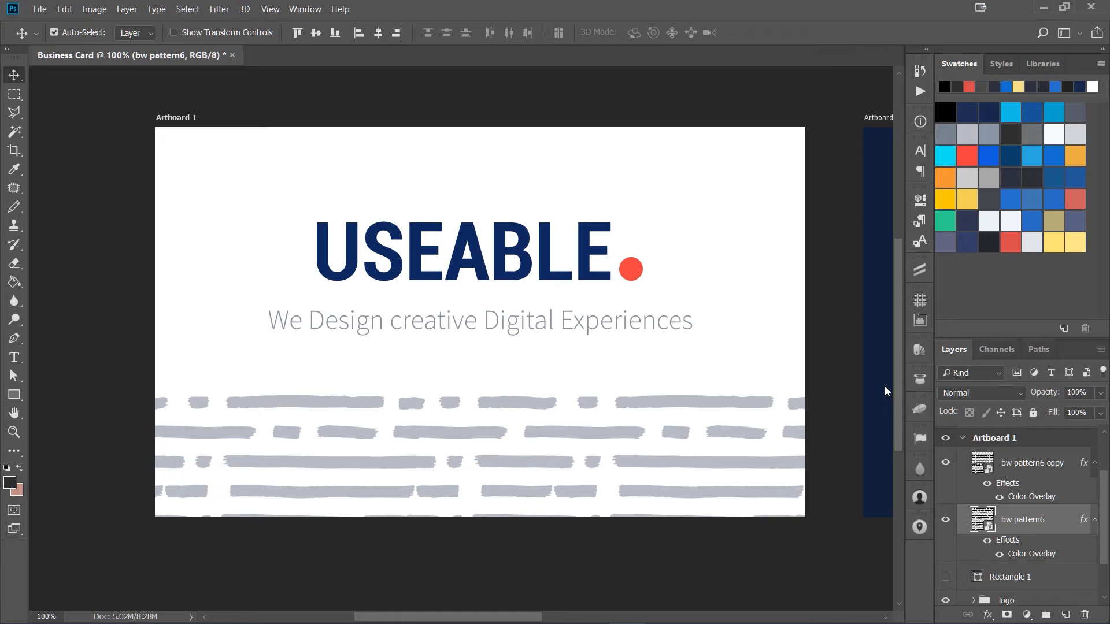
# Step: Measure the bottom pattern area of the front card with a marquee selection
pyautogui.press('m')
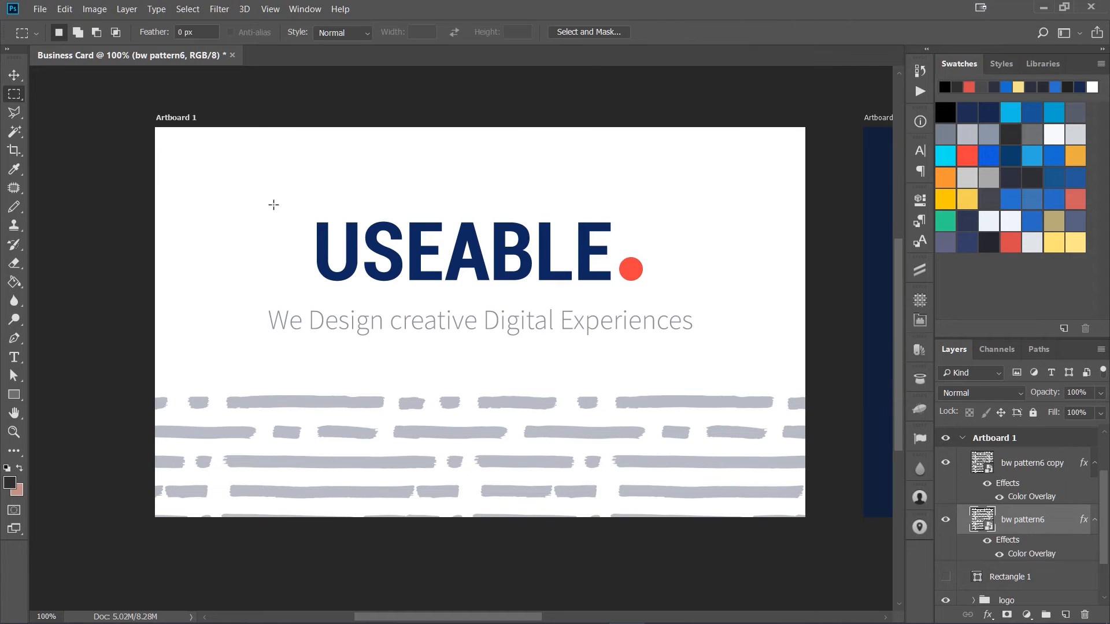
pyautogui.moveTo(273, 204); pyautogui.dragTo(662, 290)
pyautogui.click(488, 366)
pyautogui.moveTo(441, 389); pyautogui.dragTo(815, 523)
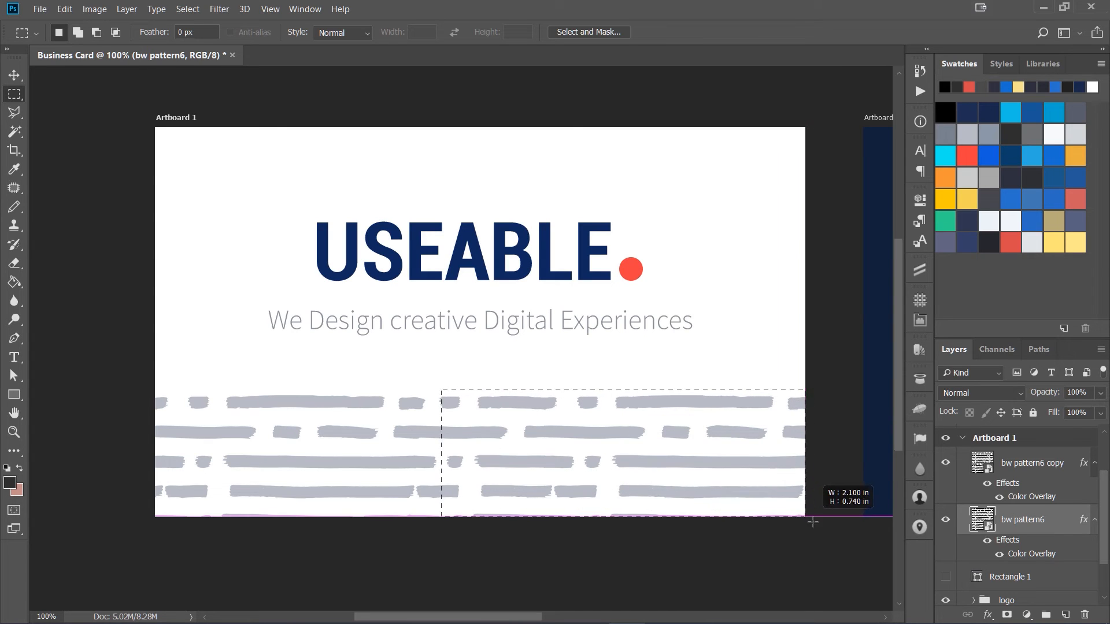
pyautogui.click(769, 531)
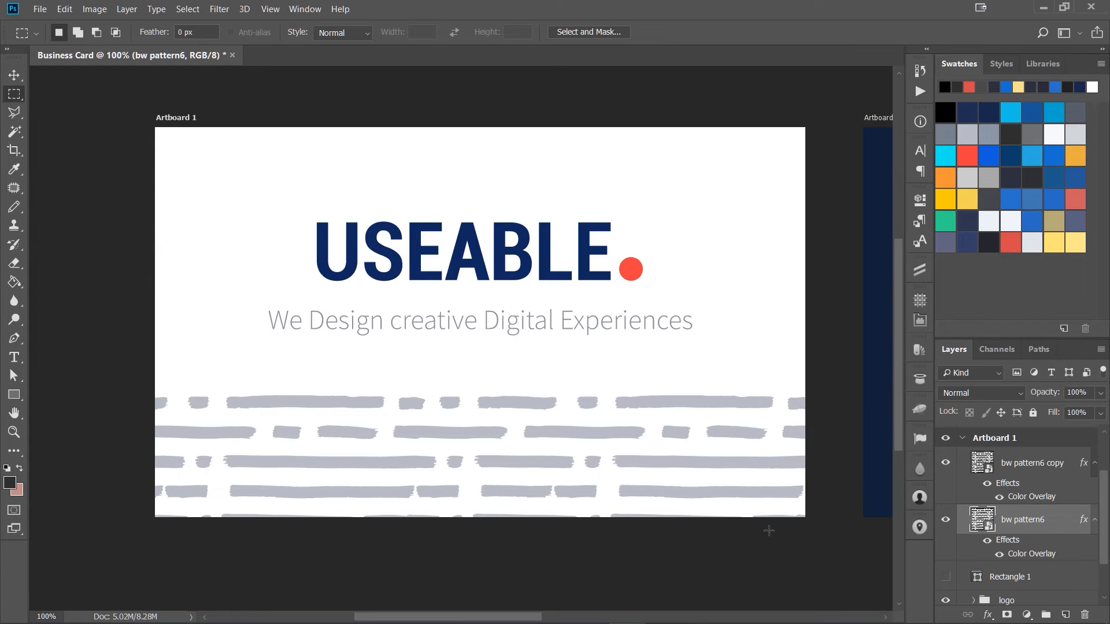
# Step: Open Business Card Mockup 02.psd and open the card design smart object's contents
pyautogui.hotkey('ctrl', '-')
pyautogui.hotkey('ctrl', '-')
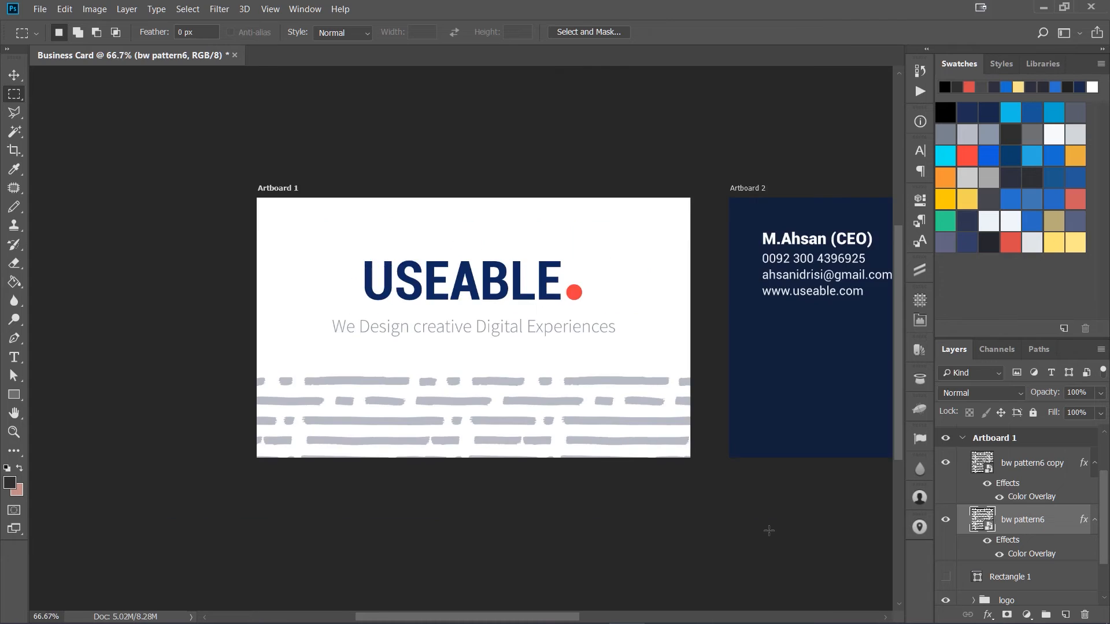
pyautogui.moveTo(688, 474); pyautogui.dragTo(560, 449)
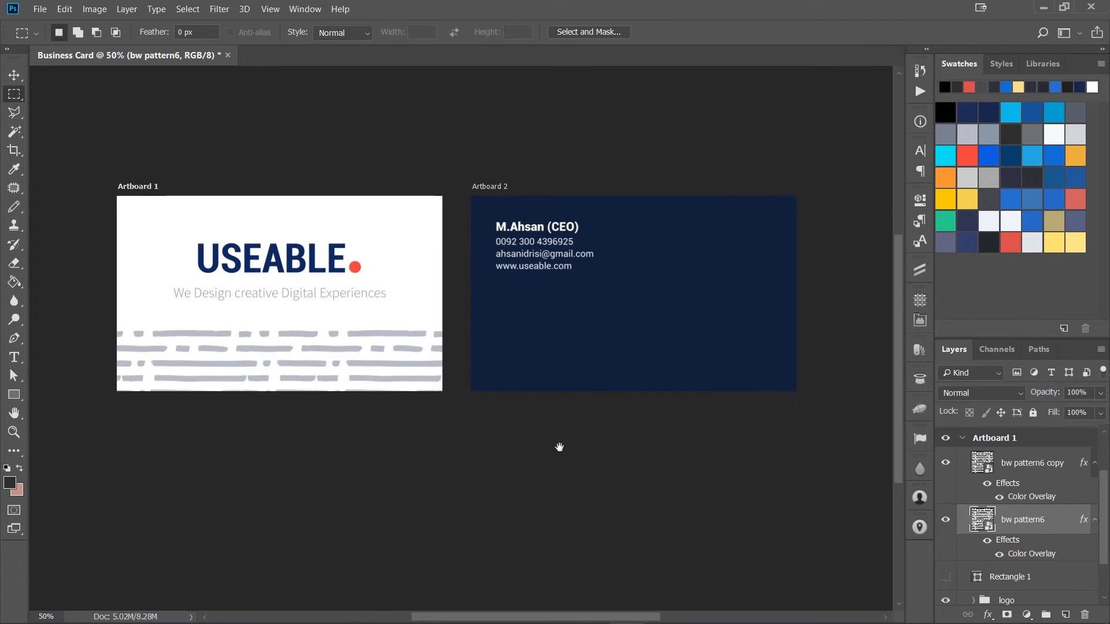
pyautogui.moveTo(481, 414); pyautogui.dragTo(522, 448)
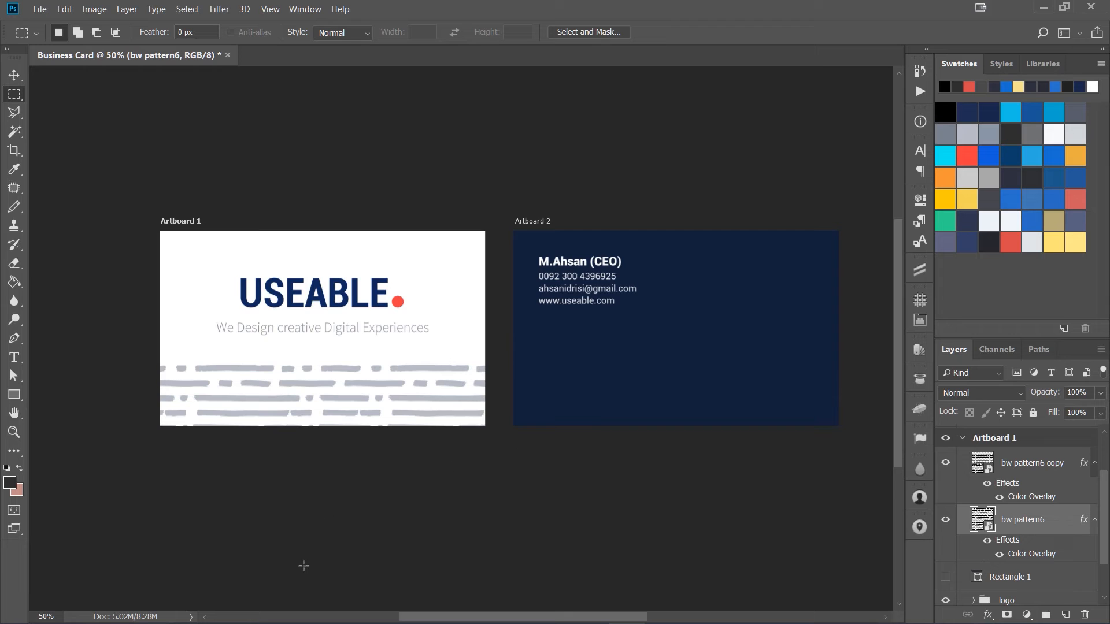
pyautogui.click(128, 613)
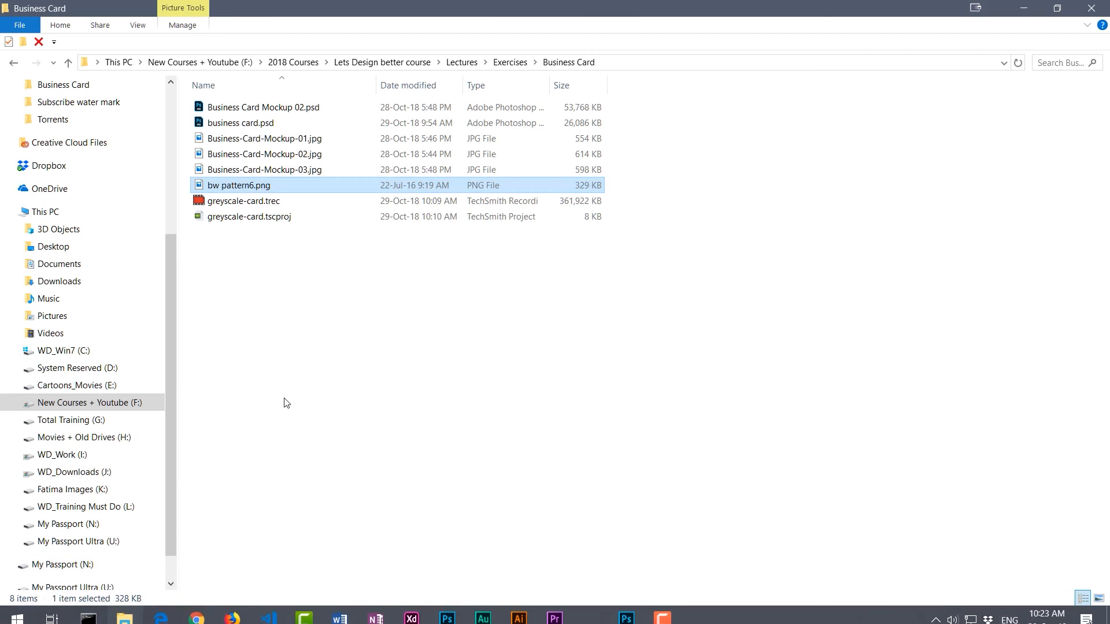
pyautogui.click(285, 402)
pyautogui.doubleClick(242, 109)
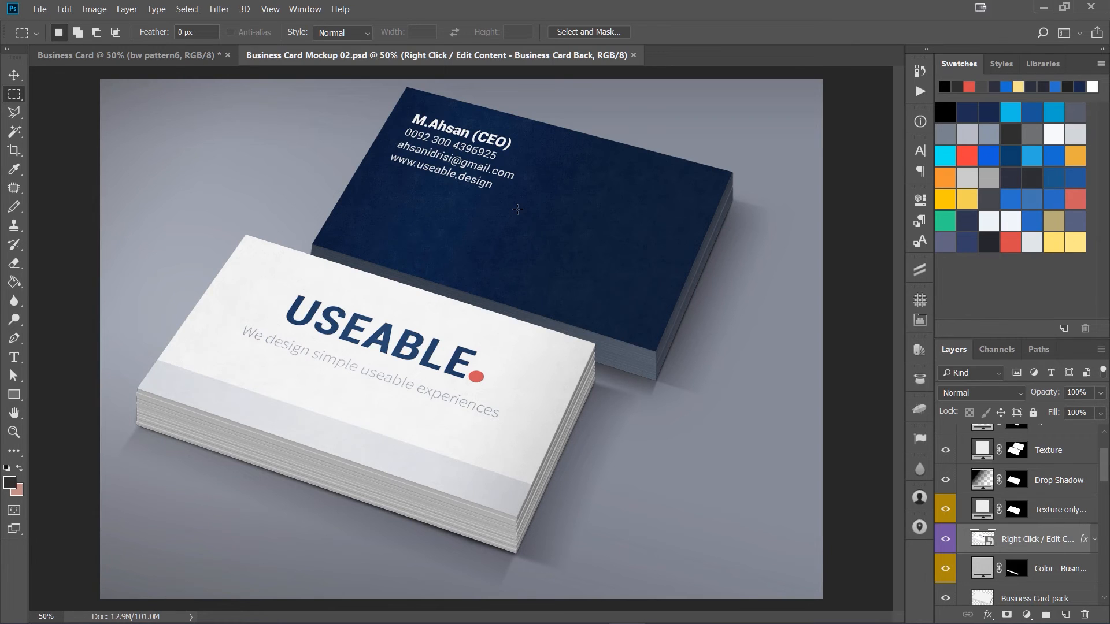
pyautogui.doubleClick(978, 539)
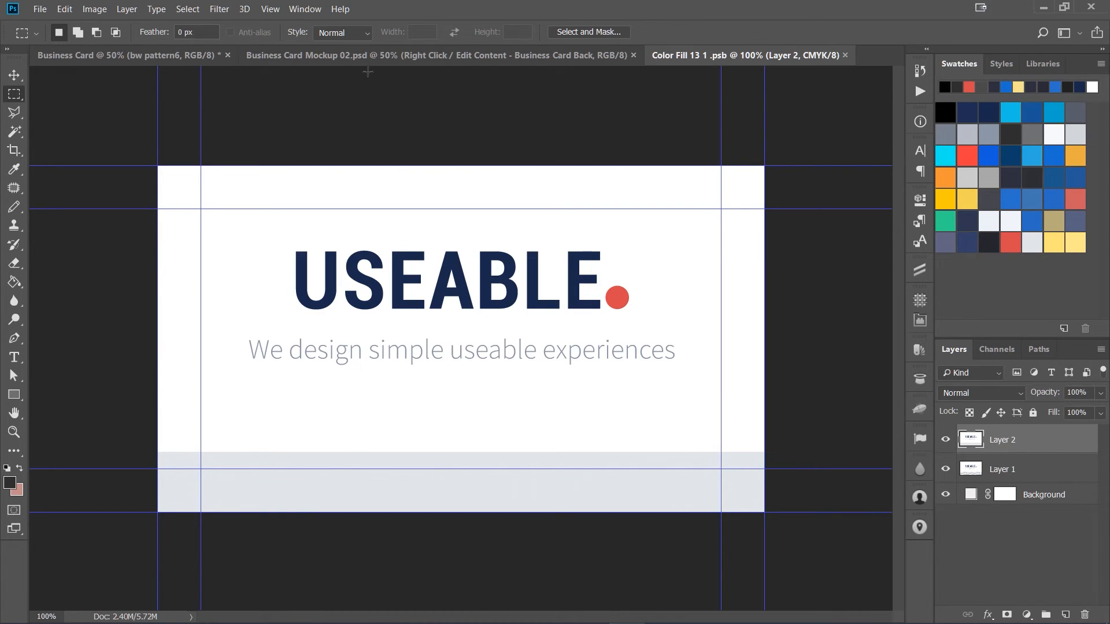
# Step: Select Artboard 1 of the business card and copy its merged front design
pyautogui.click(154, 53)
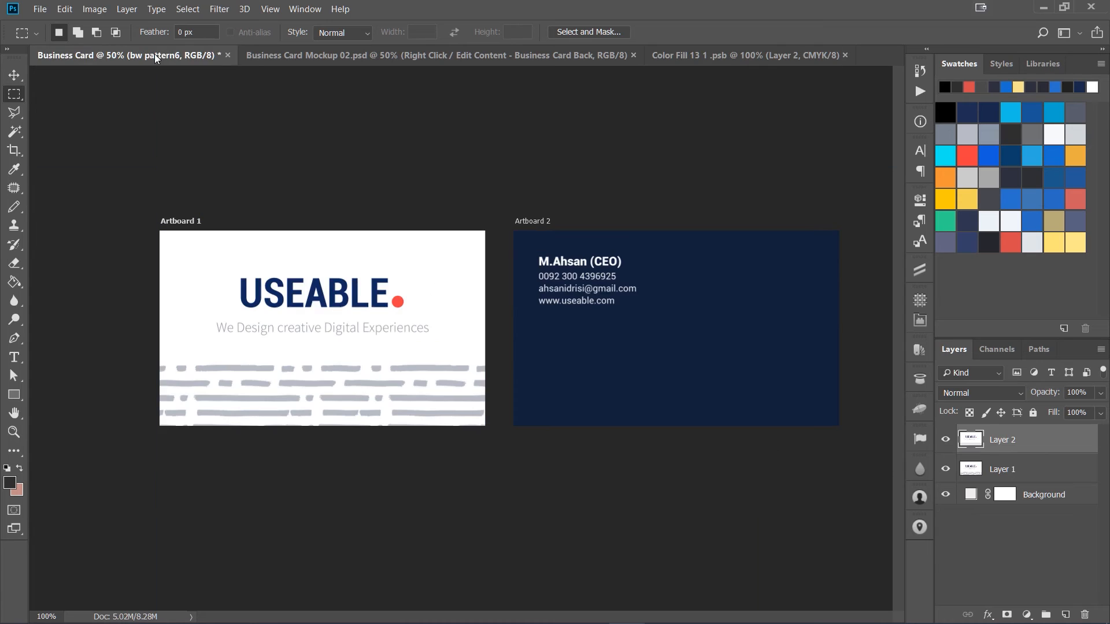
pyautogui.press('v')
pyautogui.click(186, 222)
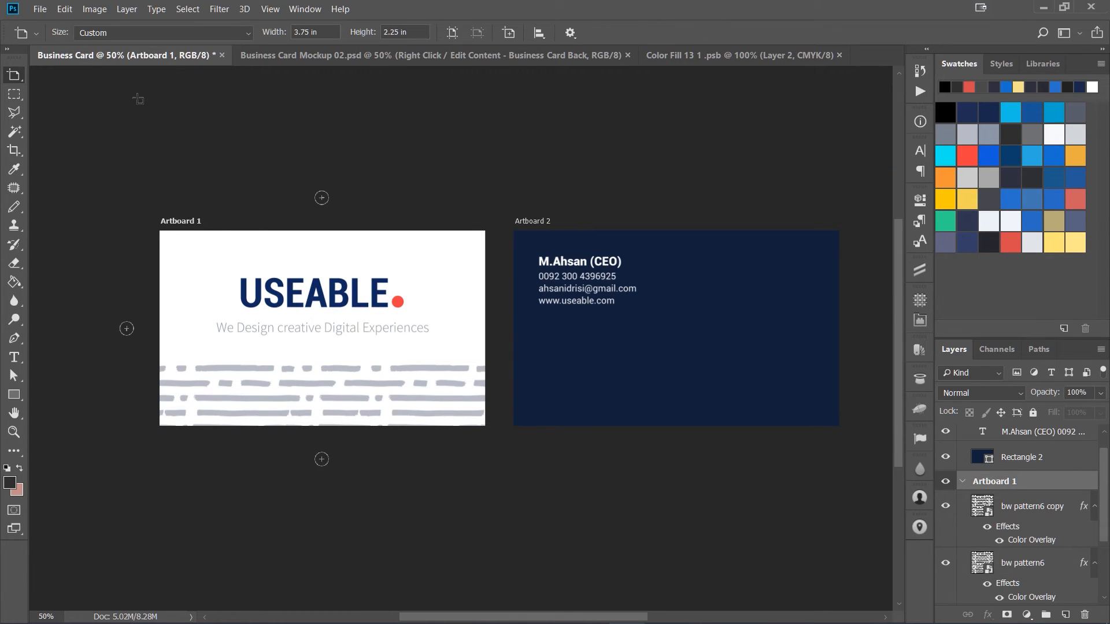
pyautogui.hotkey('ctrl', 'a')
pyautogui.click(64, 10)
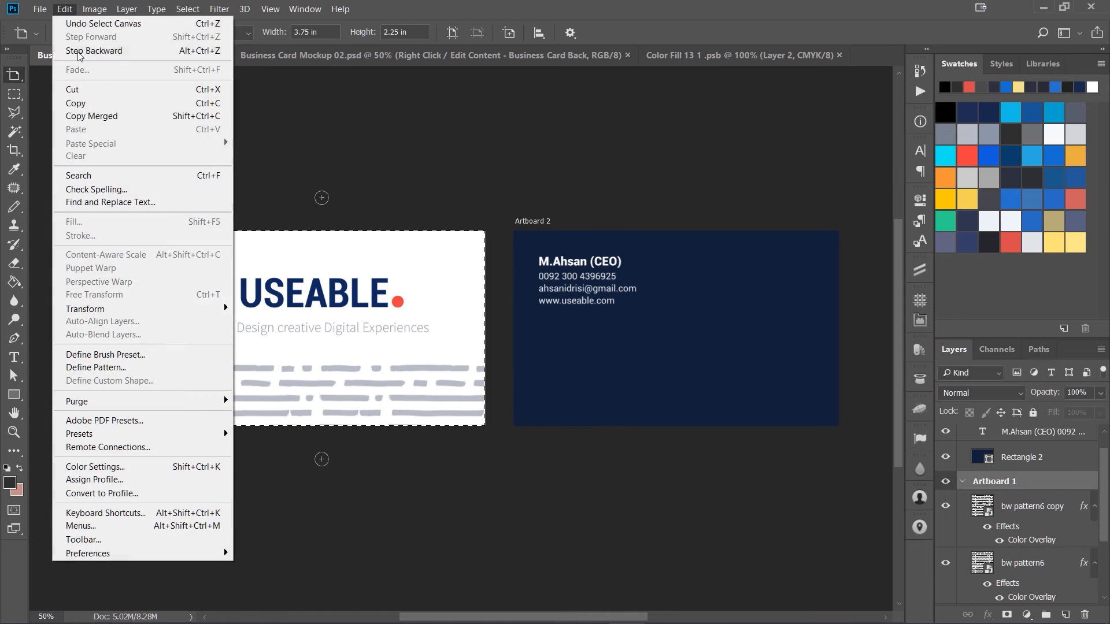
pyautogui.click(81, 117)
# Step: Paste the front design into the mockup's card smart object, fit it to the canvas, then save and close it
pyautogui.click(675, 56)
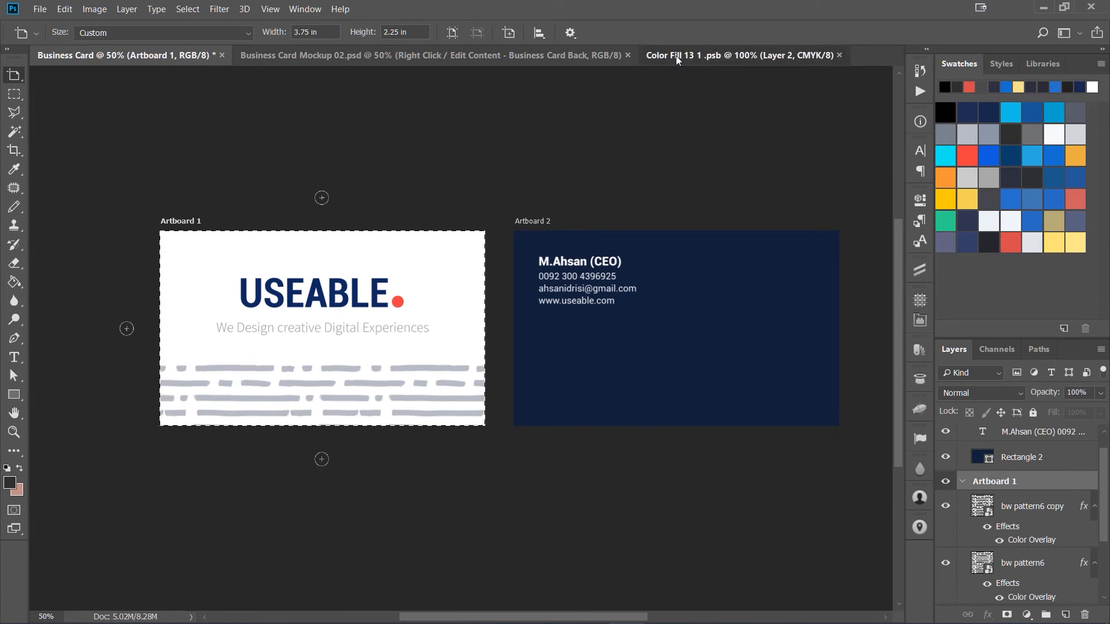
pyautogui.hotkey('ctrl', 'v')
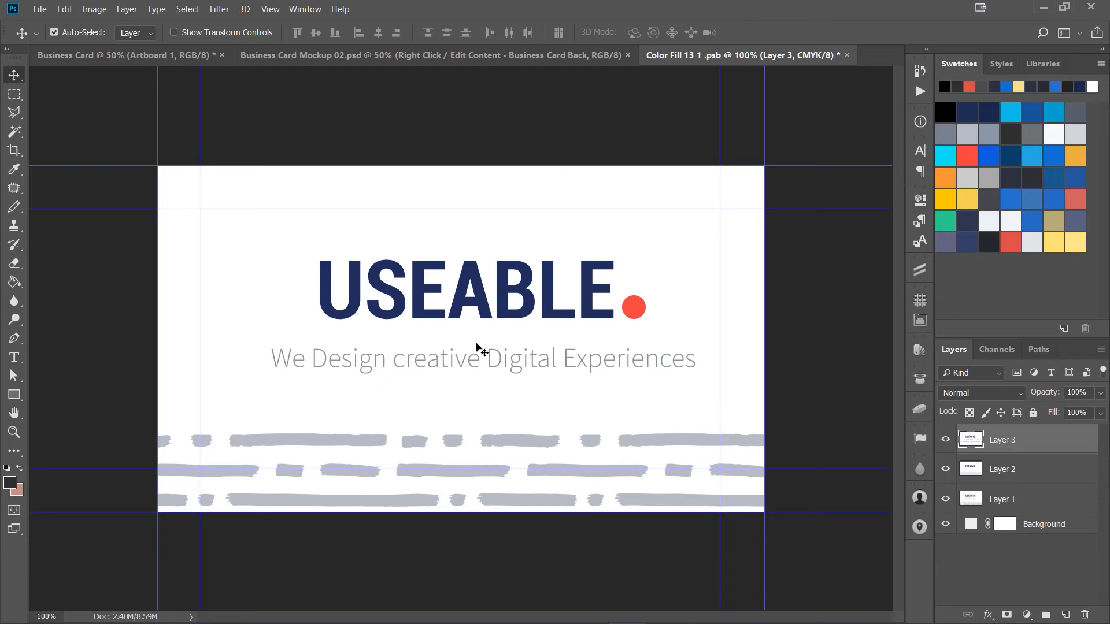
pyautogui.press('ctrl')
pyautogui.hotkey('ctrl', 'a')
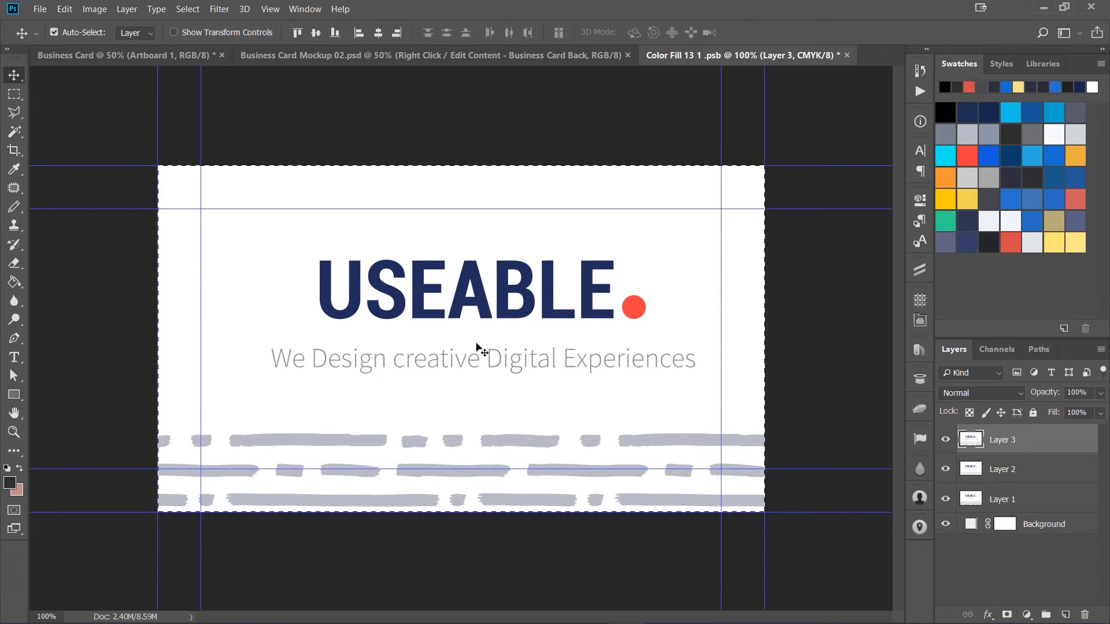
pyautogui.hotkey('ctrl', 'shift', 'h')
pyautogui.hotkey('ctrl', 'shift', 'v')
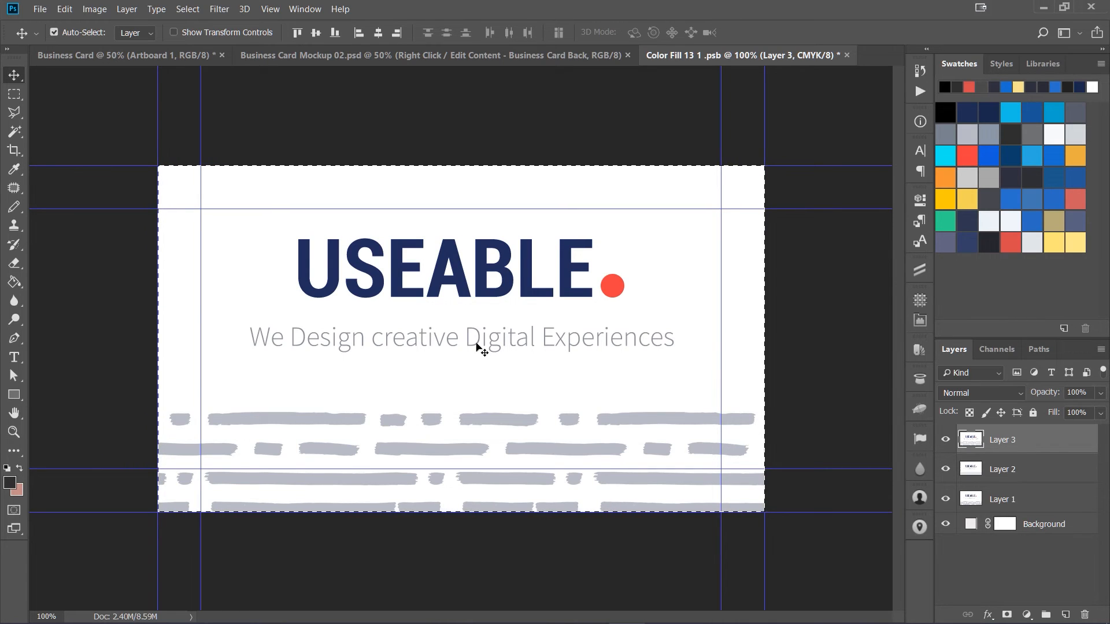
pyautogui.hotkey('ctrl', 'd')
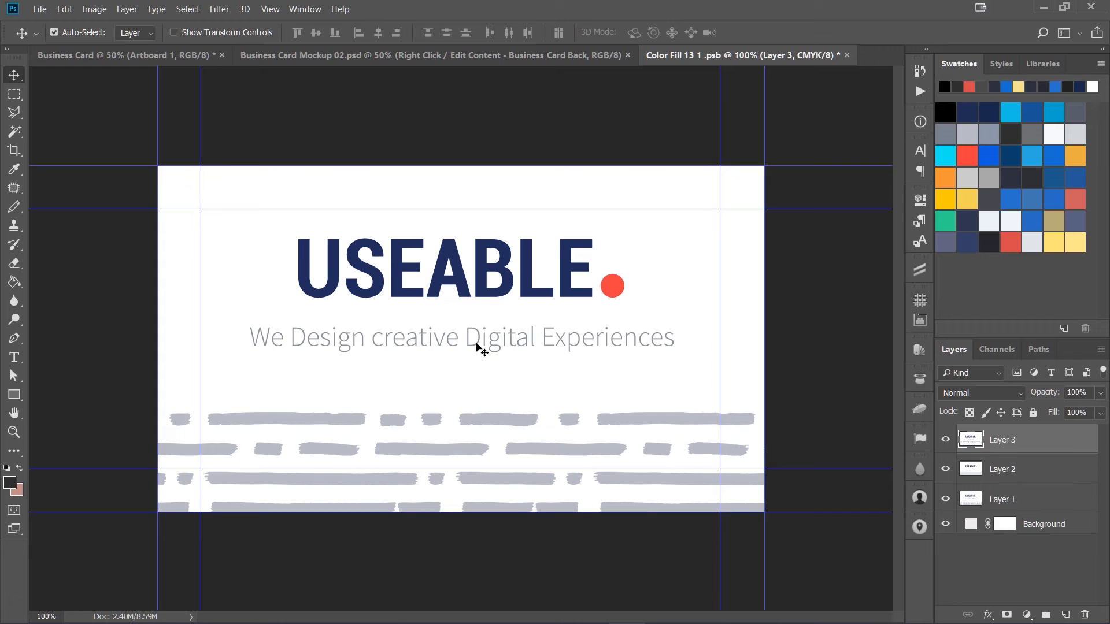
pyautogui.click(847, 55)
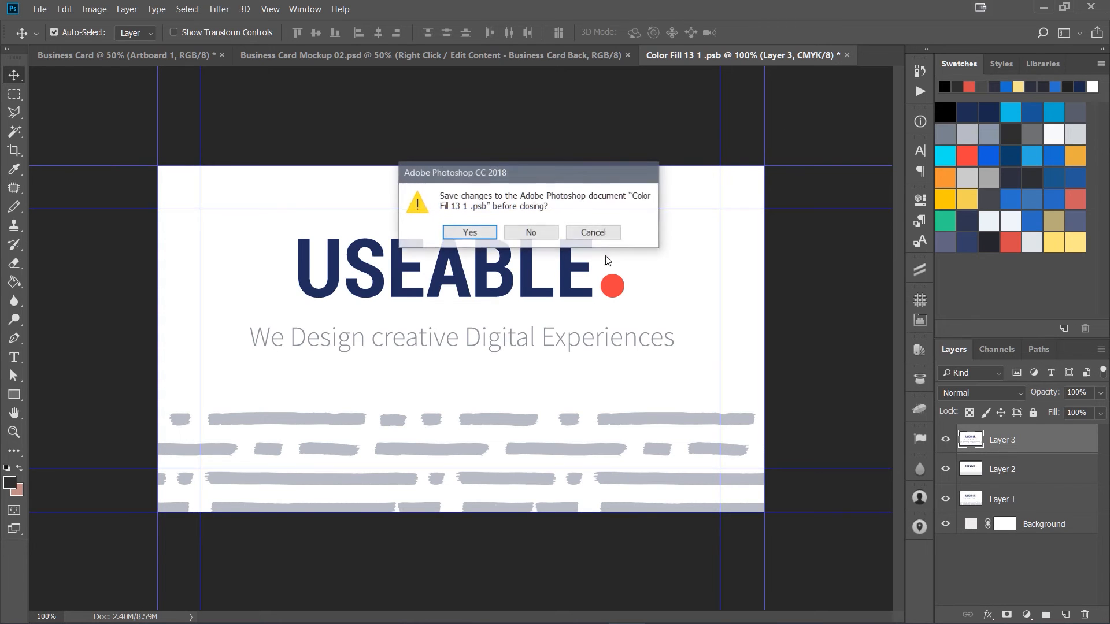
pyautogui.click(484, 234)
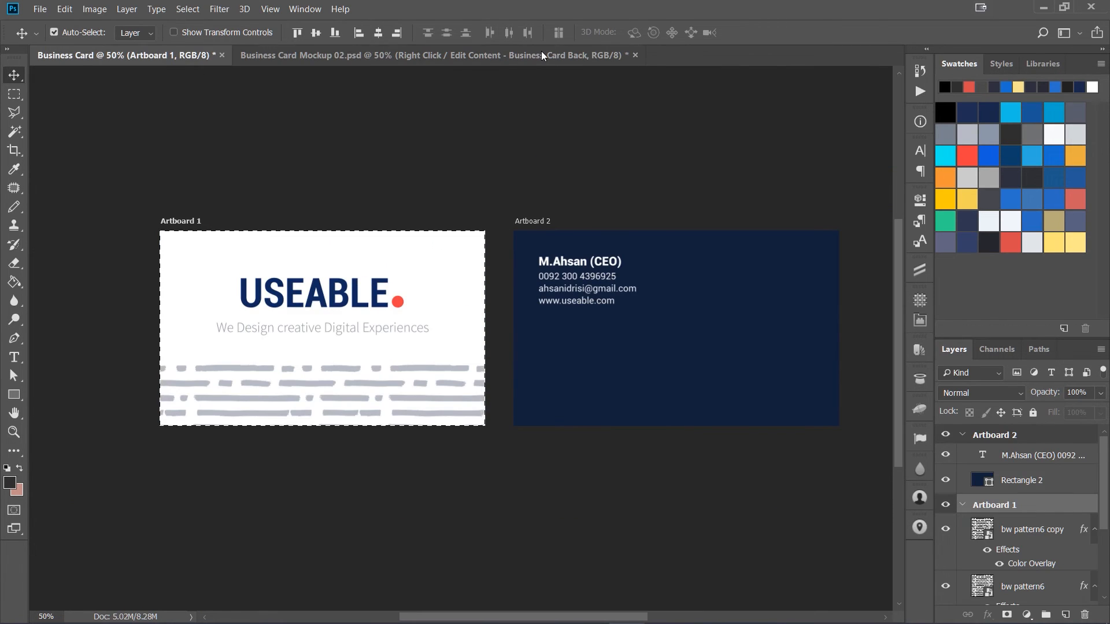
# Step: Nudge the logo group and the tagline slightly lower on the front card, using guides to check placement
pyautogui.click(541, 52)
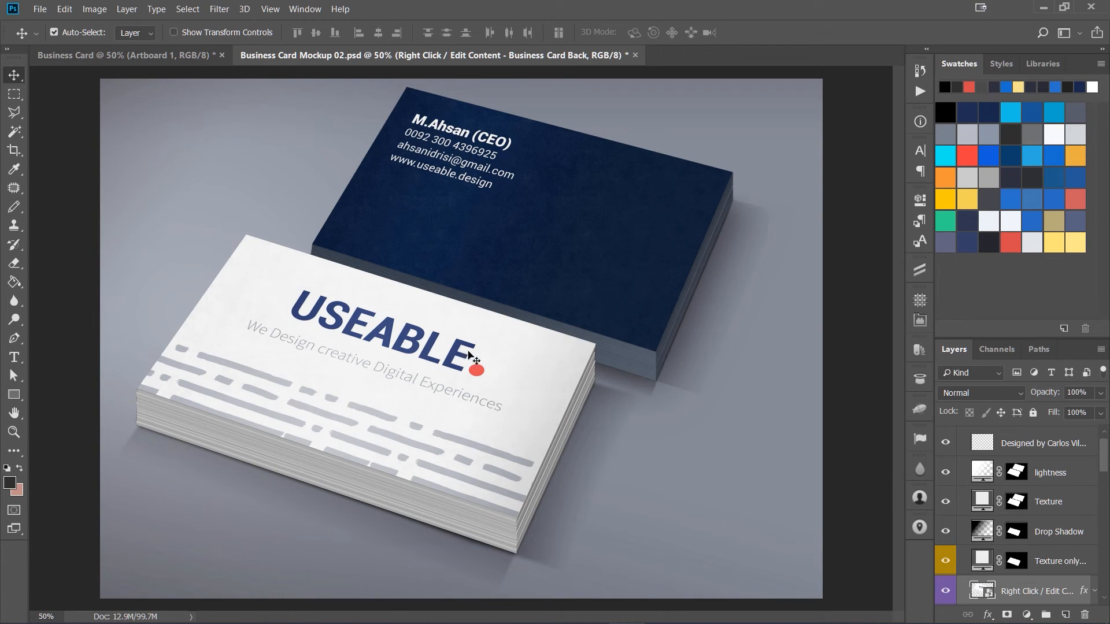
pyautogui.click(186, 57)
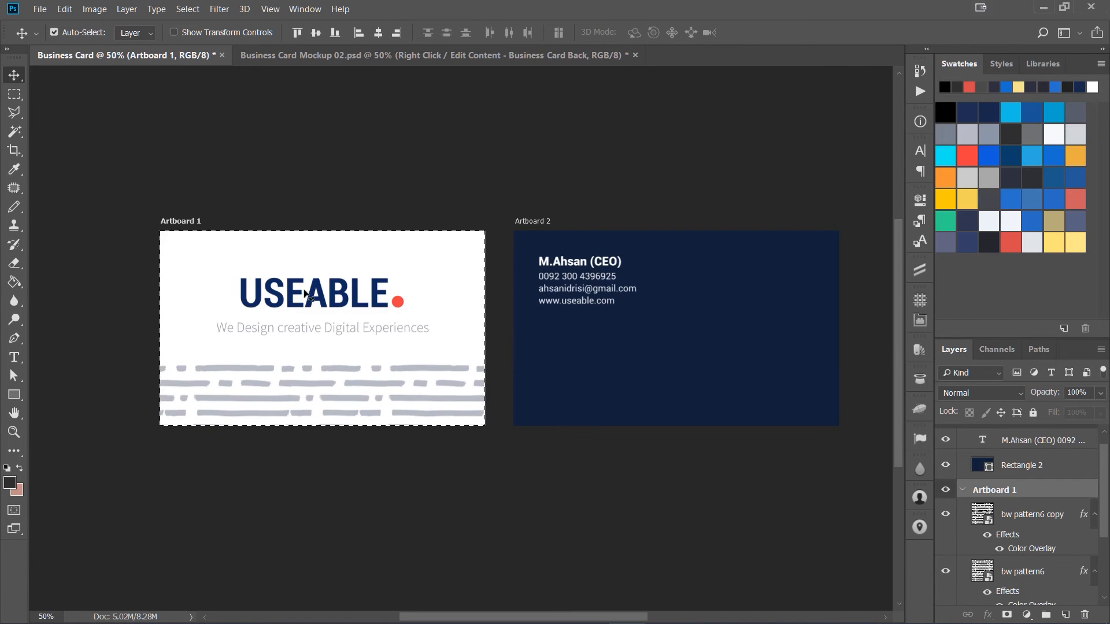
pyautogui.press('ctrl')
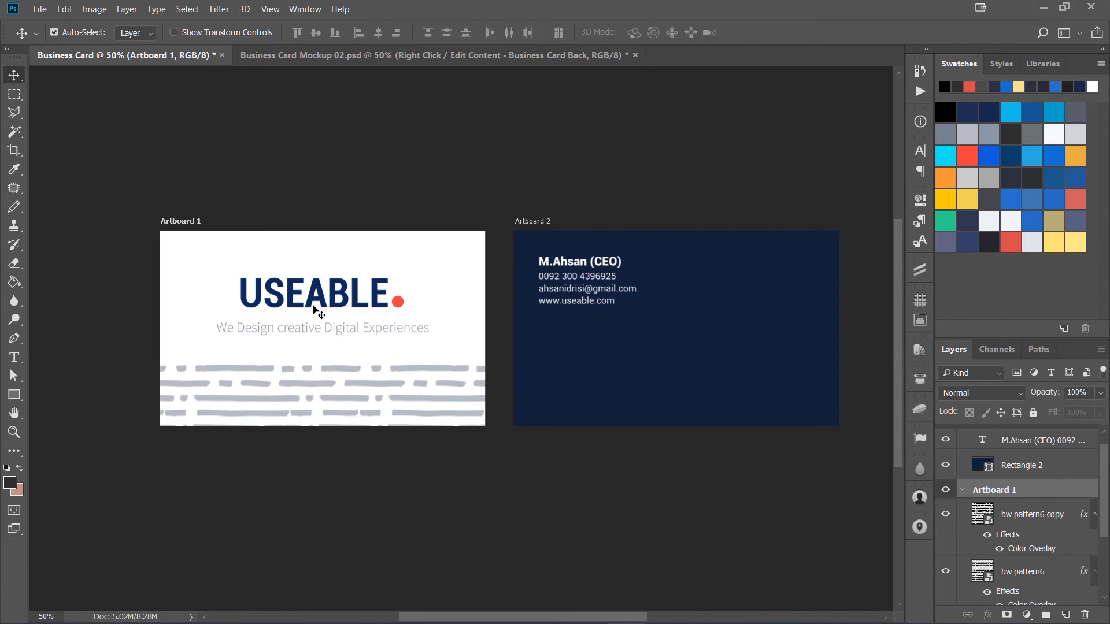
pyautogui.hotkey('ctrl', ';')
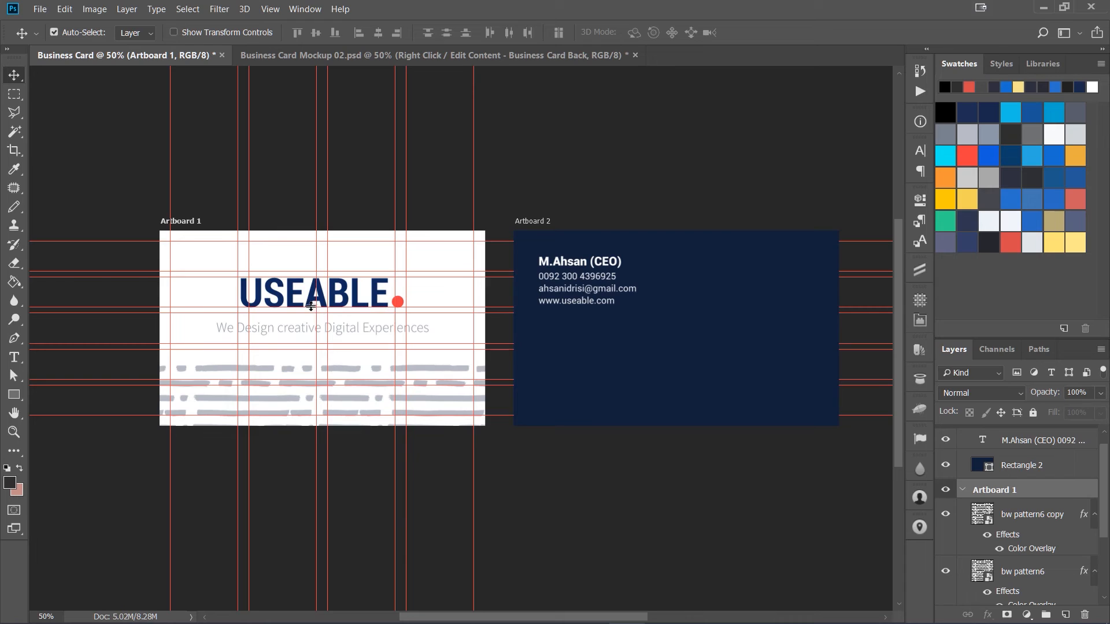
pyautogui.click(314, 300)
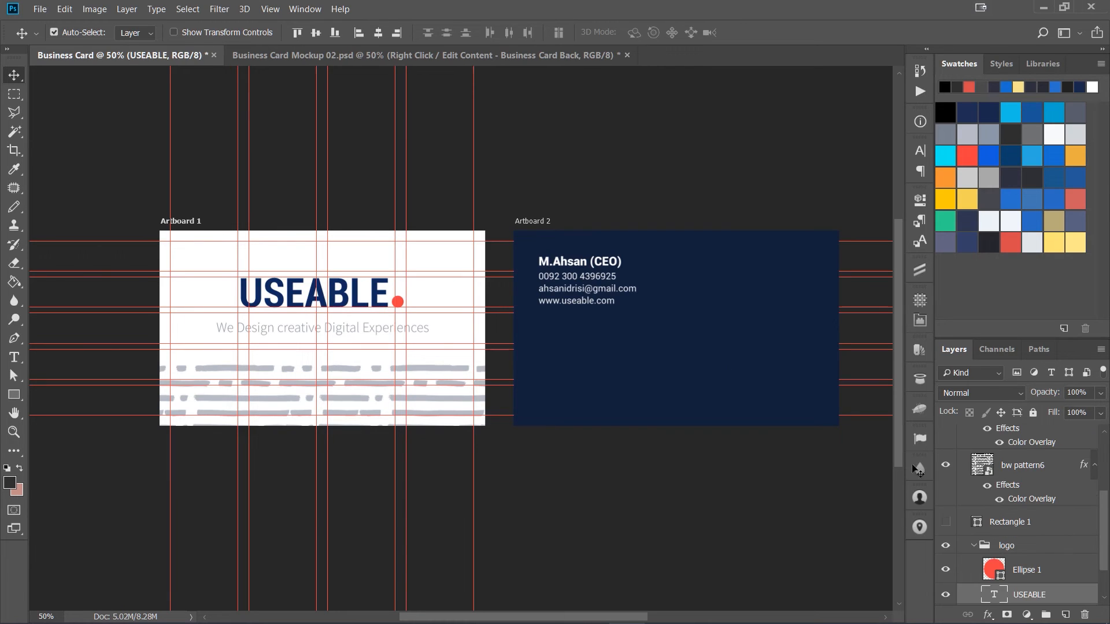
pyautogui.click(1010, 548)
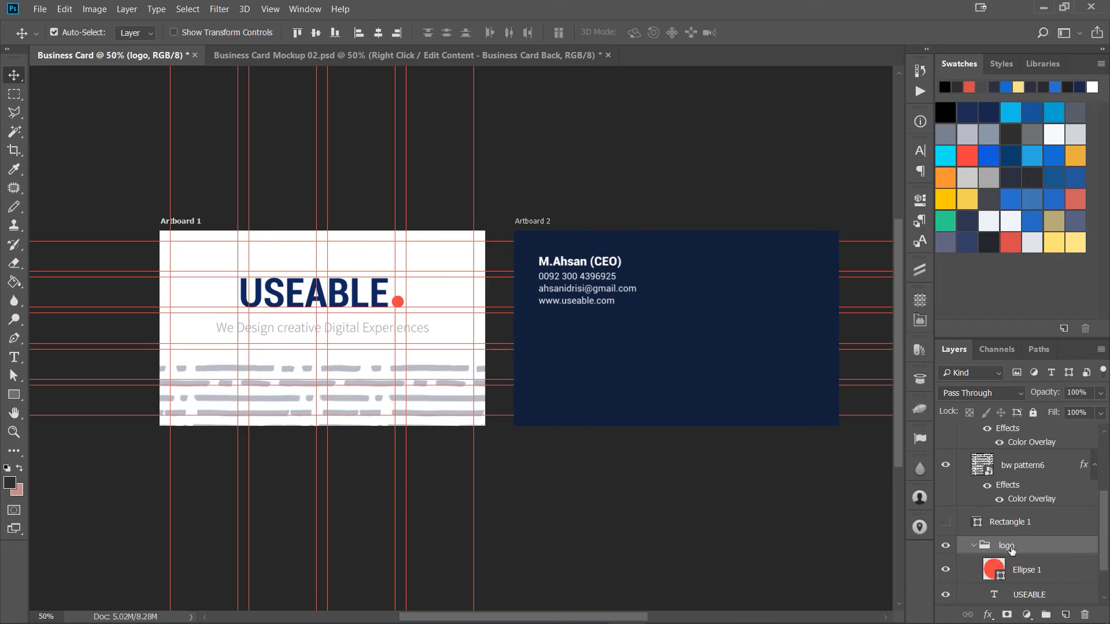
pyautogui.hotkey('shift', 'Down')
pyautogui.hotkey('shift', 'Down')
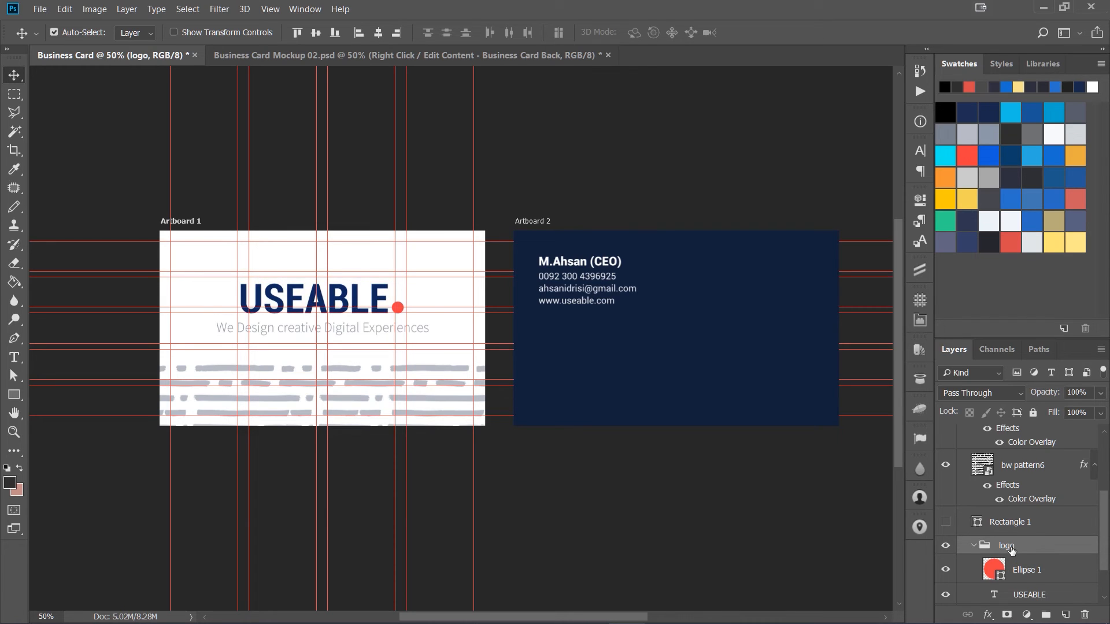
pyautogui.click(375, 333)
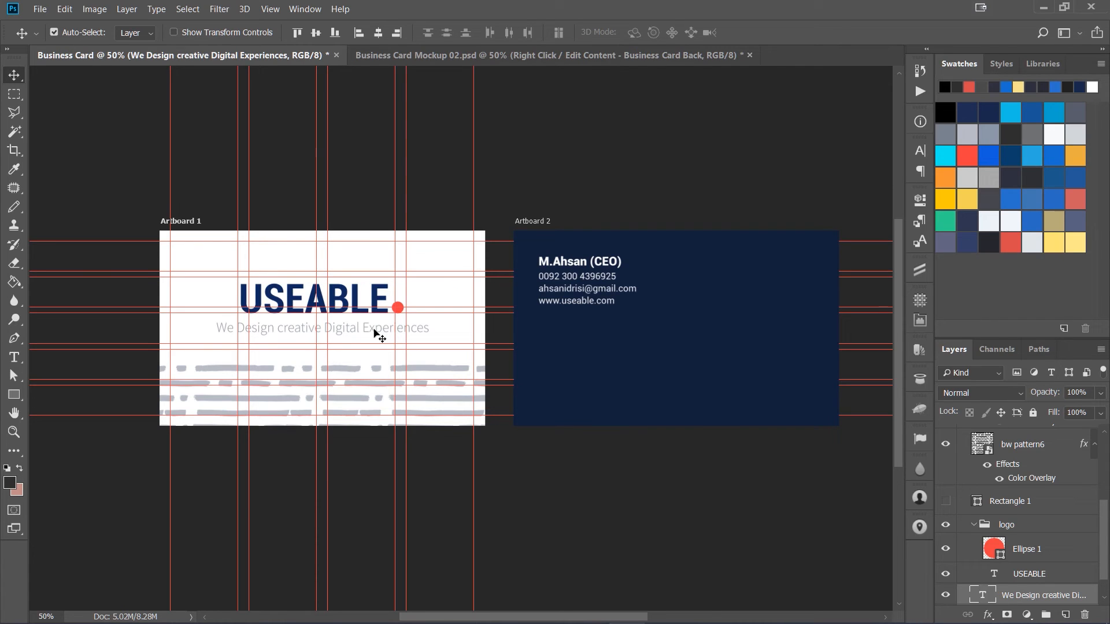
pyautogui.hotkey('shift', 'Down')
pyautogui.hotkey('ctrl', ';')
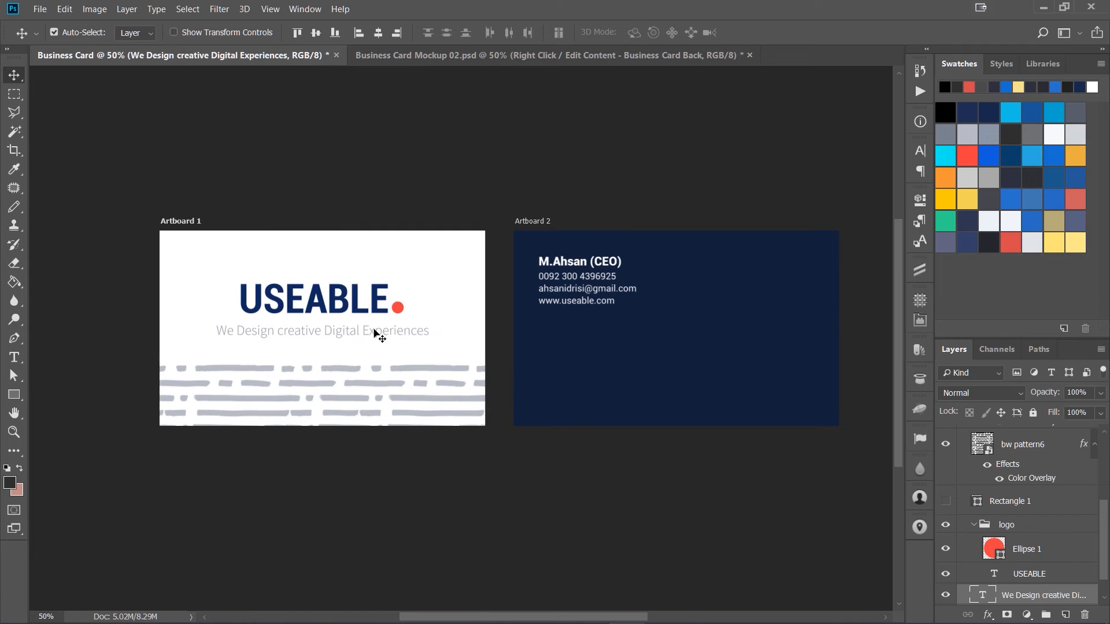
# Step: Save the business card document as Business Card.psd
pyautogui.press('ctrl')
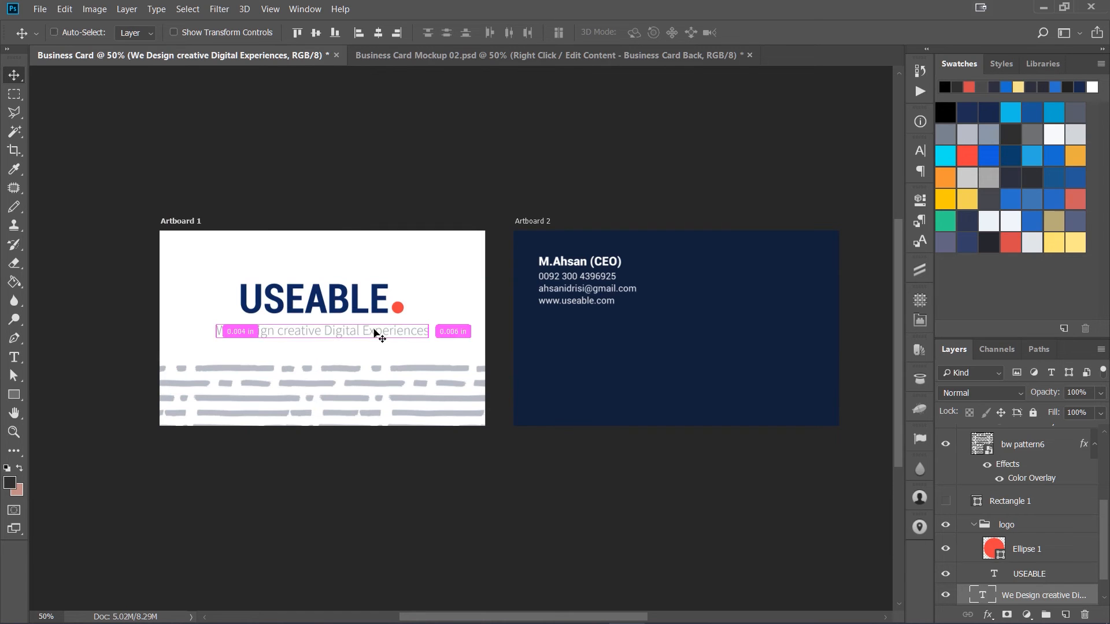
pyautogui.hotkey('ctrl', 's')
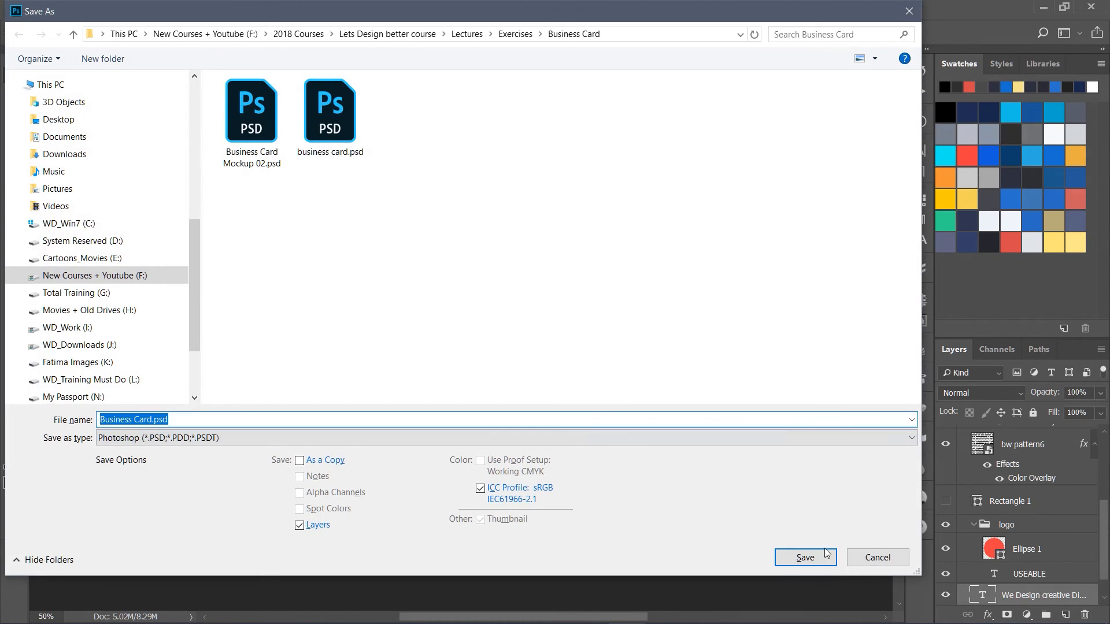
pyautogui.click(827, 553)
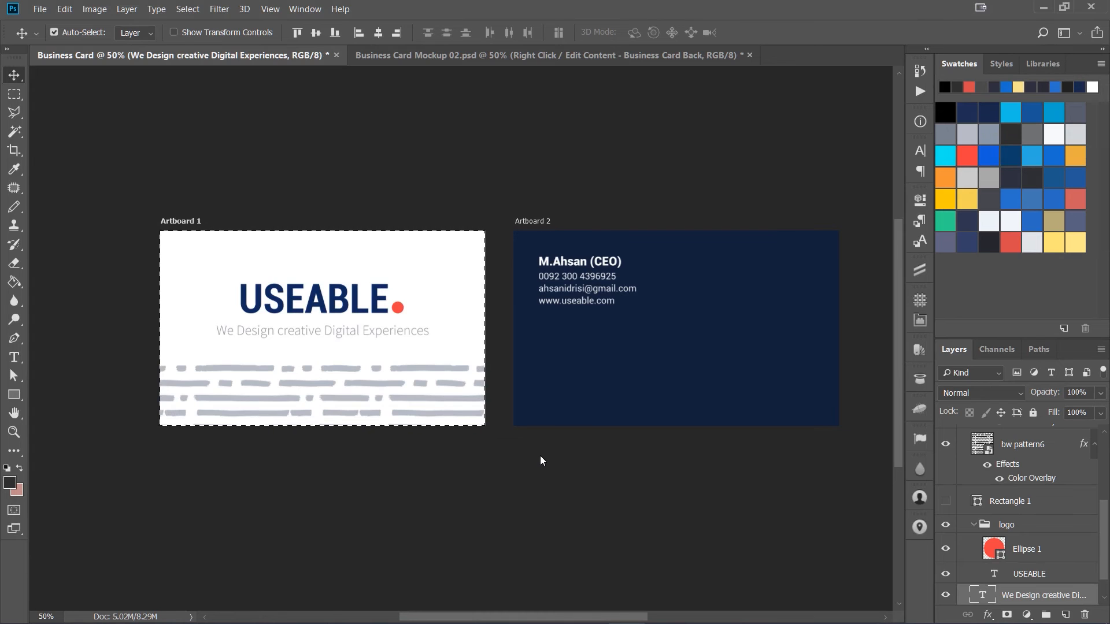
# Step: Open the mockup's front card smart object and paste the updated front design into it
pyautogui.press('ctrl')
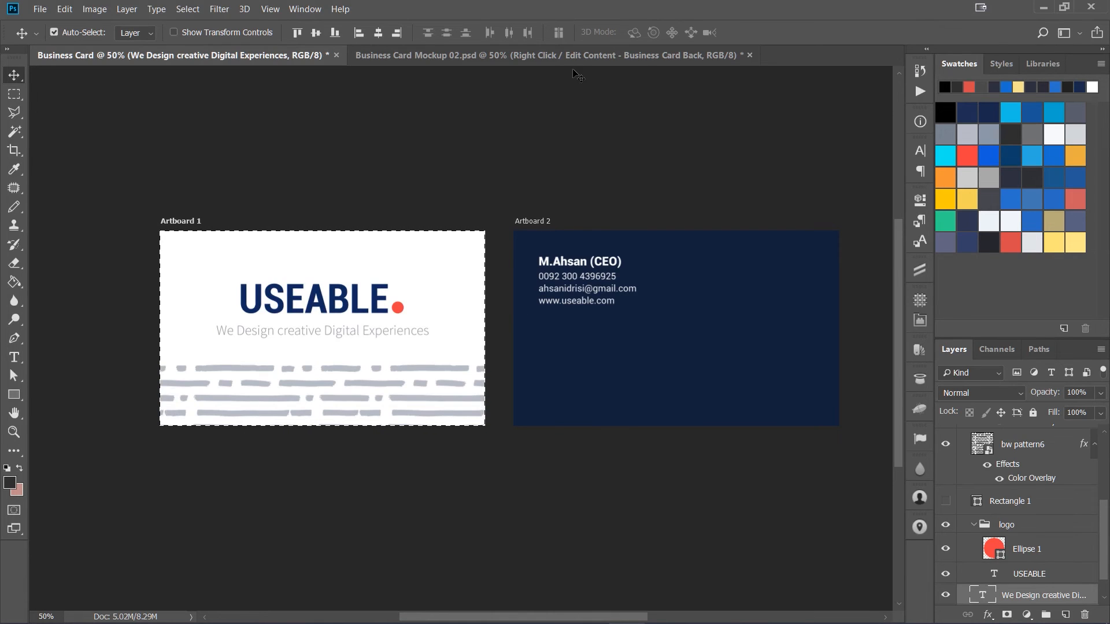
pyautogui.click(582, 56)
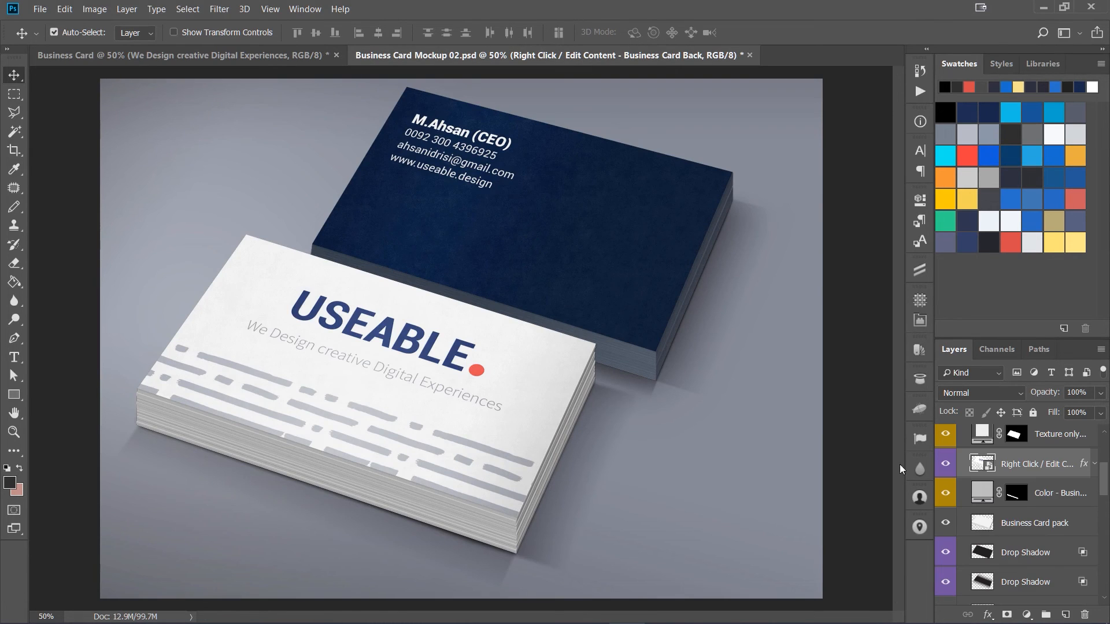
pyautogui.doubleClick(972, 463)
pyautogui.press('ctrl')
pyautogui.hotkey('ctrl', 'a')
pyautogui.hotkey('ctrl', 'v')
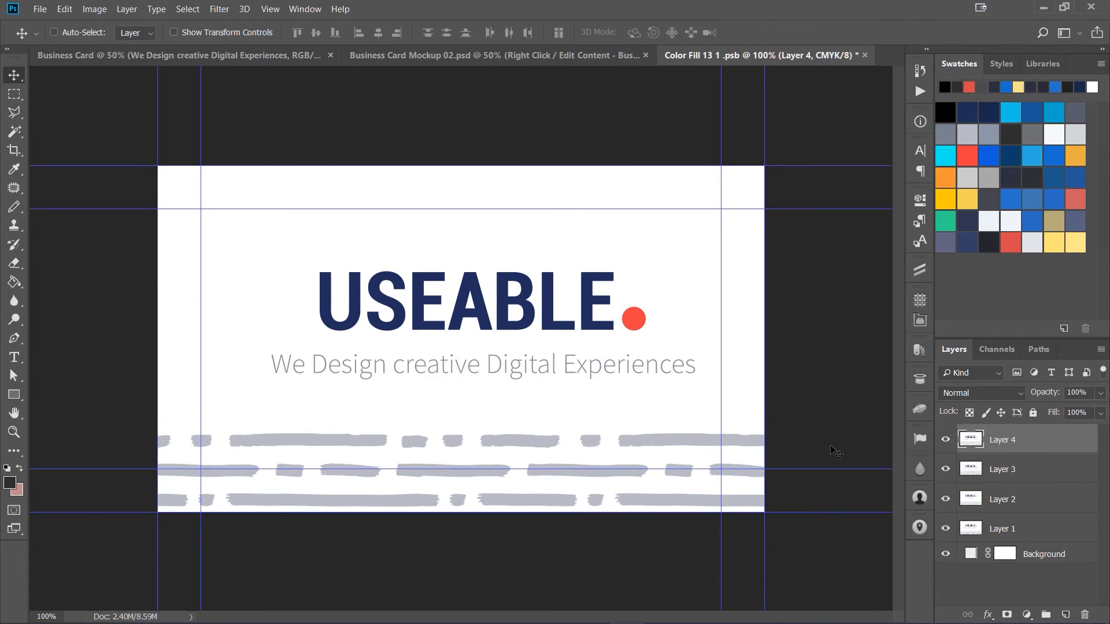
# Step: Fit the pasted design to the smart object's canvas, then save and close it
pyautogui.press('F2')
pyautogui.press('F3')
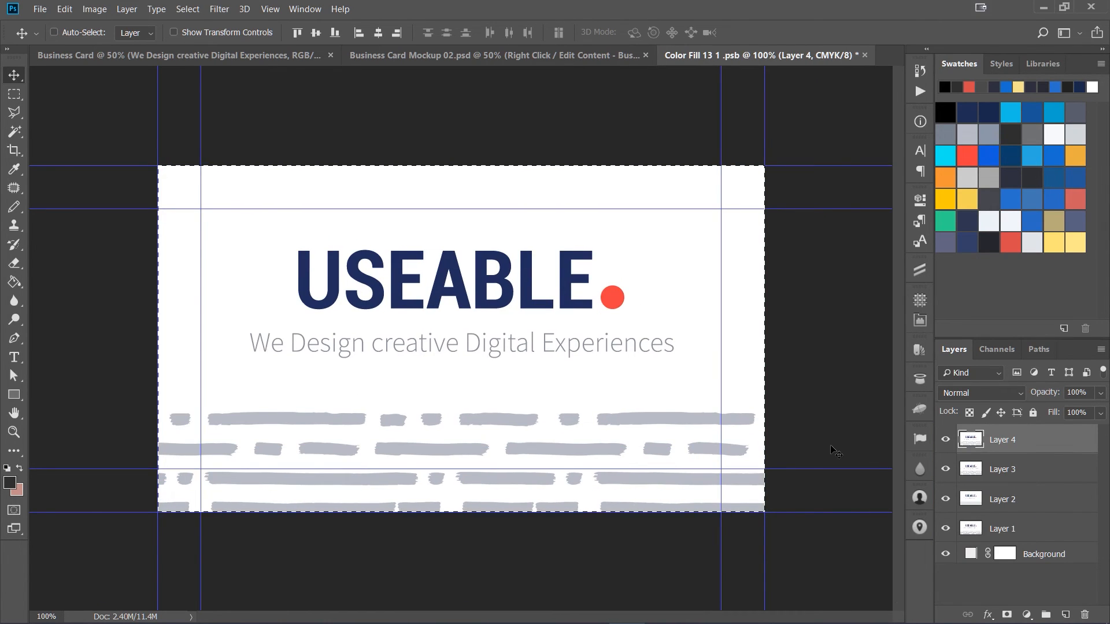
pyautogui.hotkey('ctrl', 'd')
pyautogui.hotkey('ctrl', 's')
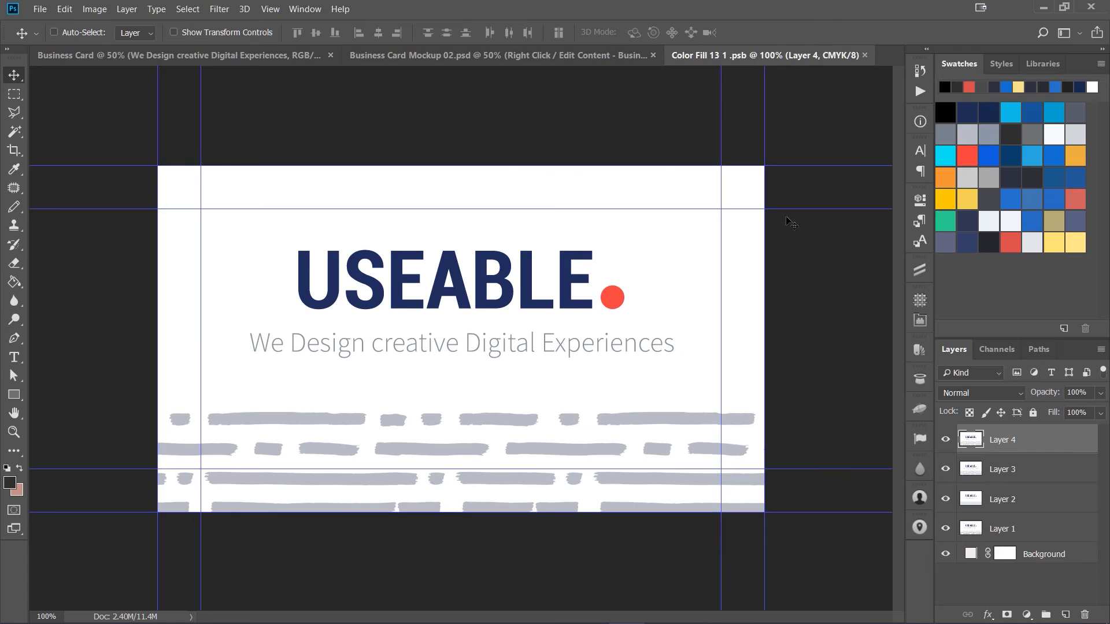
pyautogui.click(864, 55)
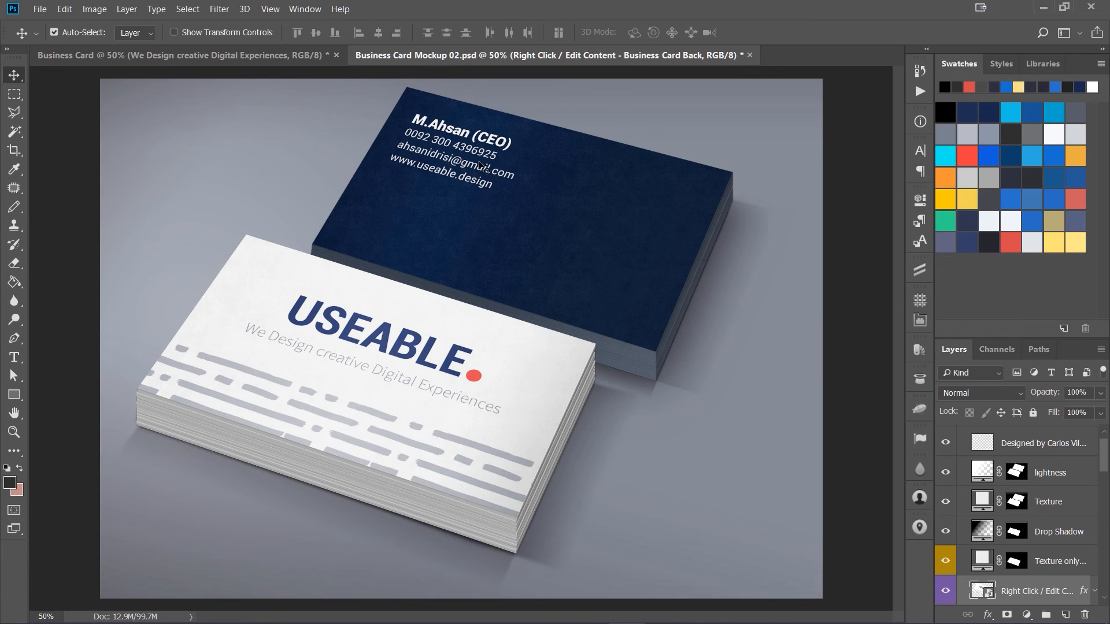
# Step: Open the contents of the mockup's back card smart object
pyautogui.click(1040, 472)
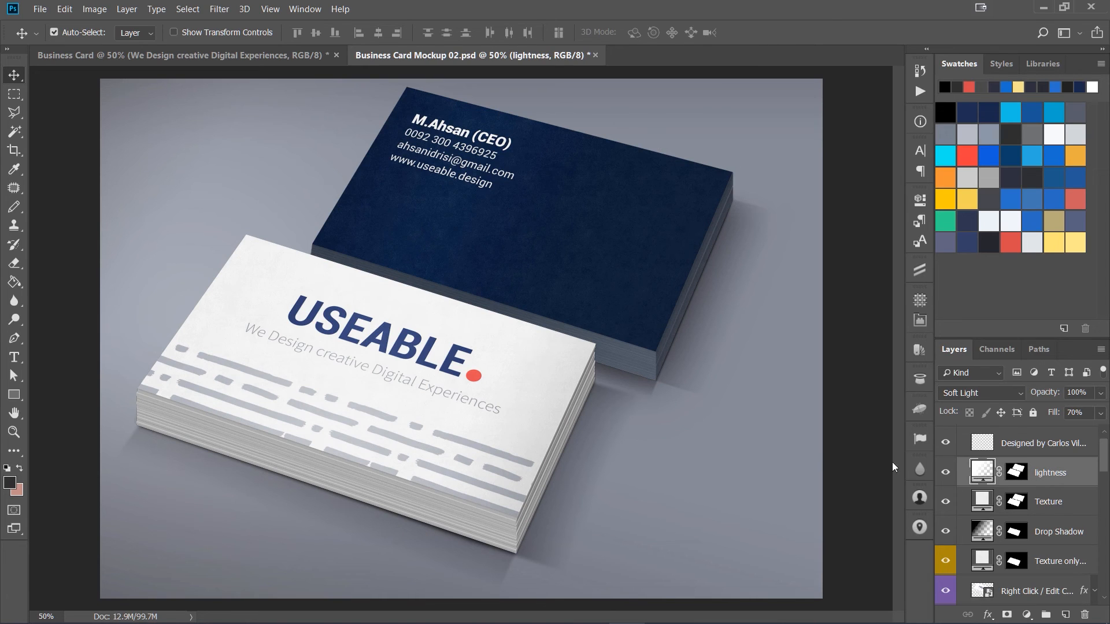
pyautogui.scroll(-5, 957, 560)
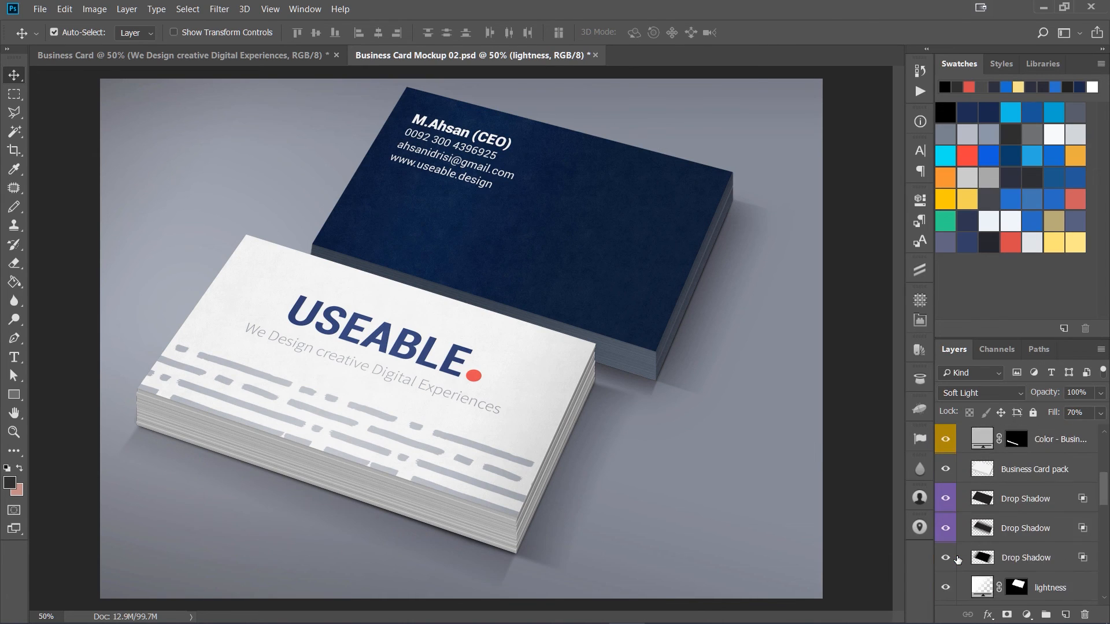
pyautogui.scroll(-3, 957, 559)
pyautogui.doubleClick(982, 574)
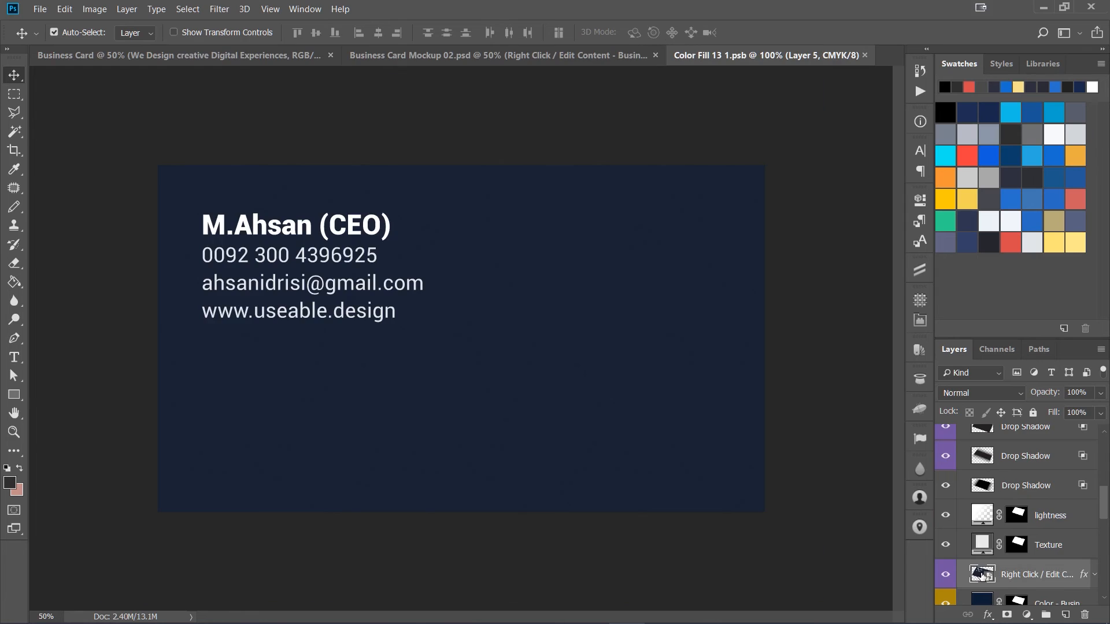
# Step: Copy the Artboard 2 back design into the back card smart object and save it
pyautogui.click(142, 55)
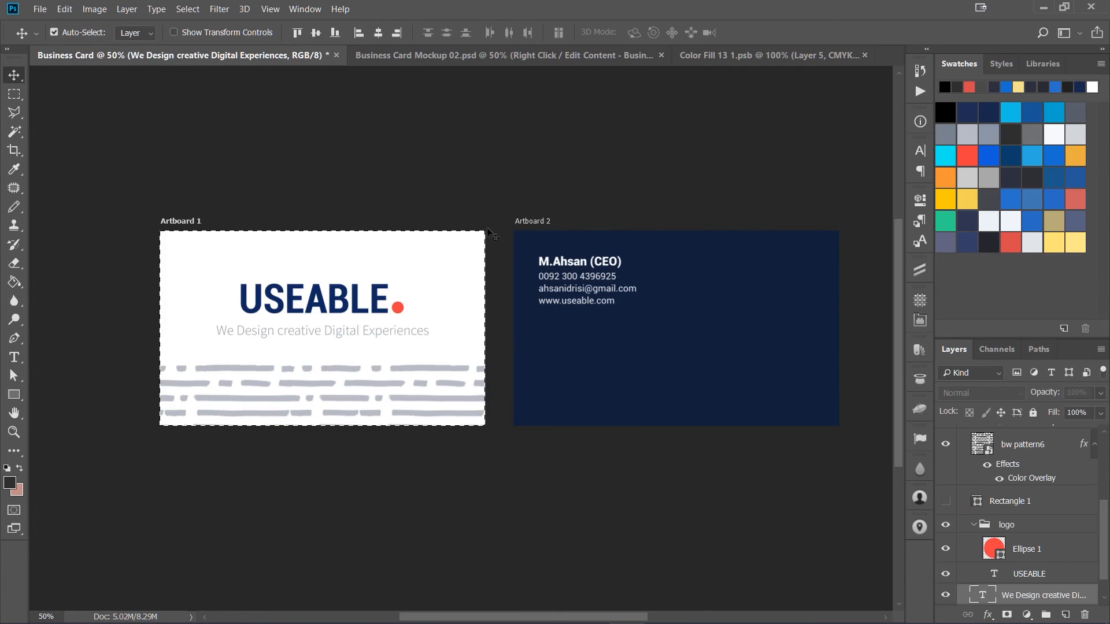
pyautogui.click(544, 225)
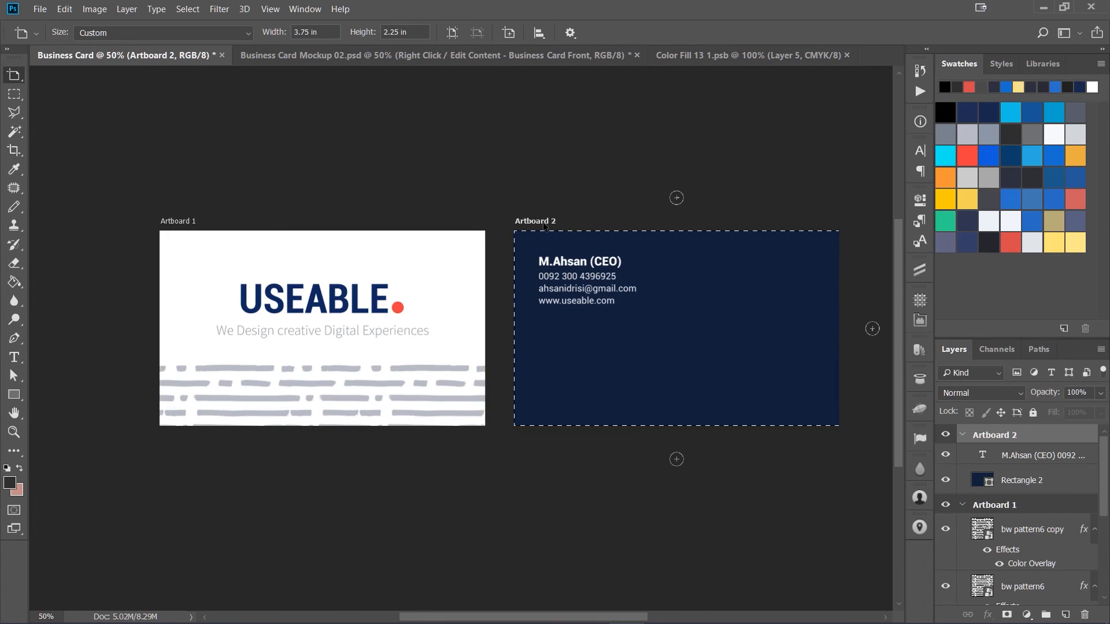
pyautogui.click(710, 61)
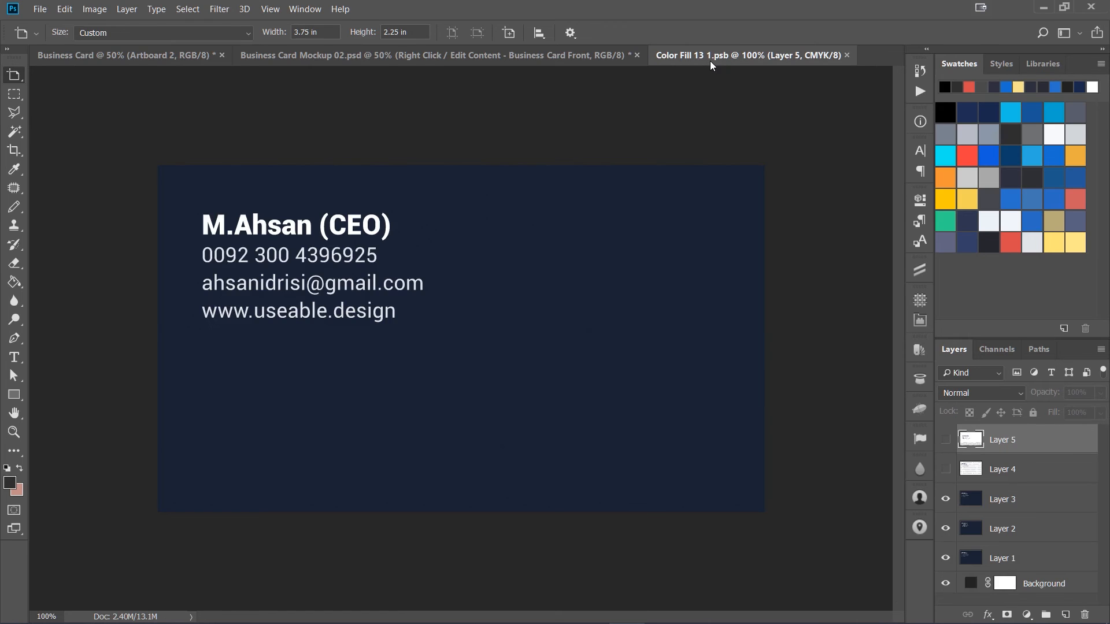
pyautogui.hotkey('ctrl', 'v')
pyautogui.hotkey('ctrl', 's')
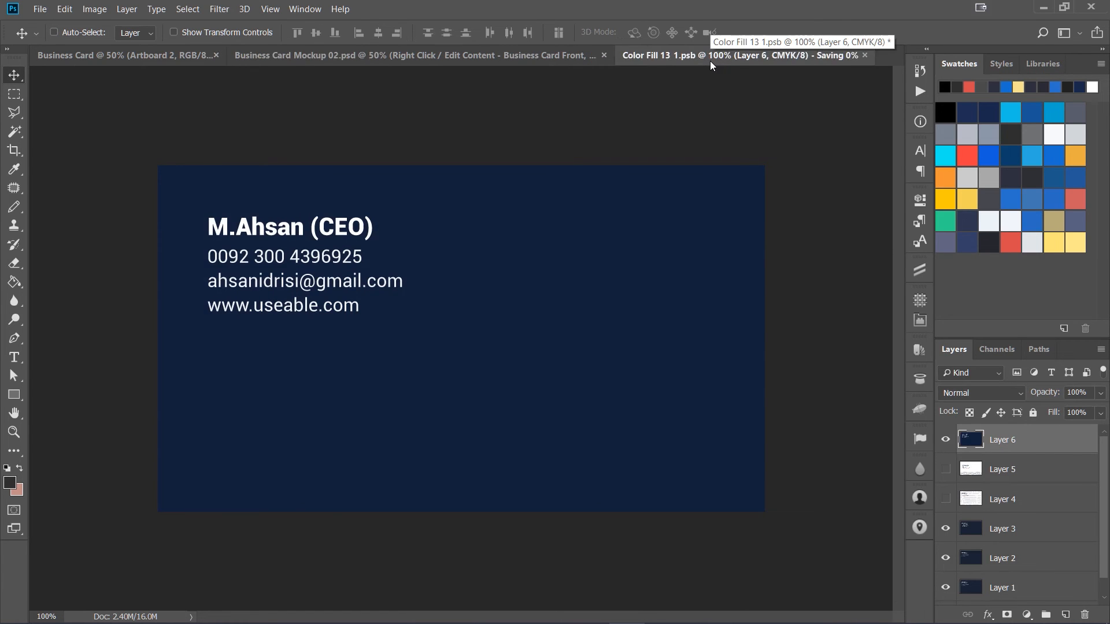
# Step: Close the back smart object, then export the mockup for web as a JPEG 1500 px wide named Business-Card-Mockup-02.jpg
pyautogui.click(847, 55)
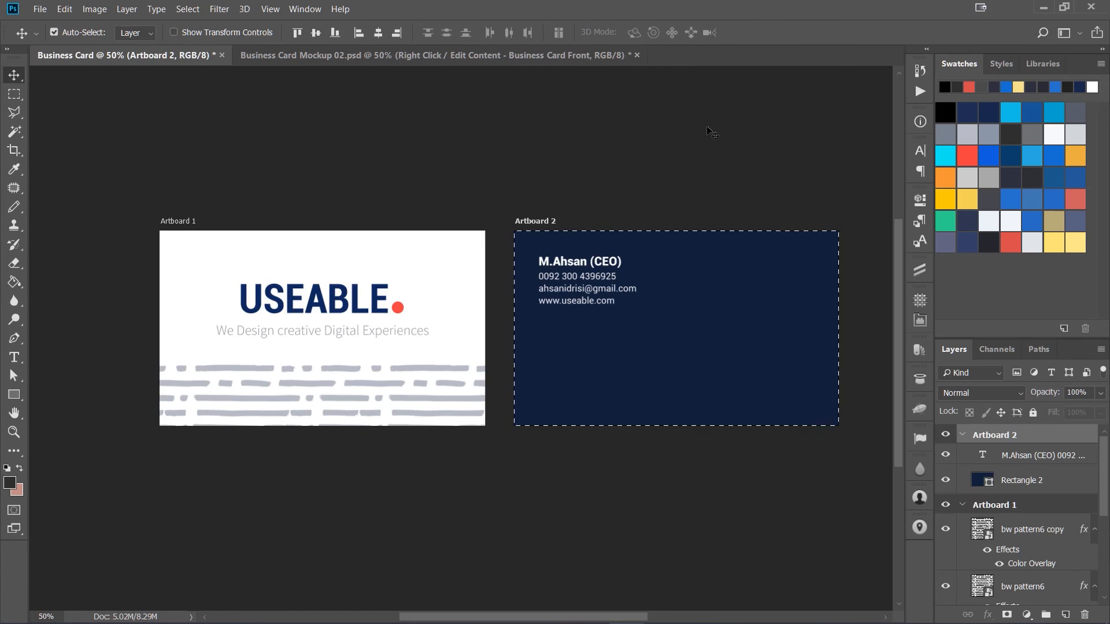
pyautogui.click(581, 58)
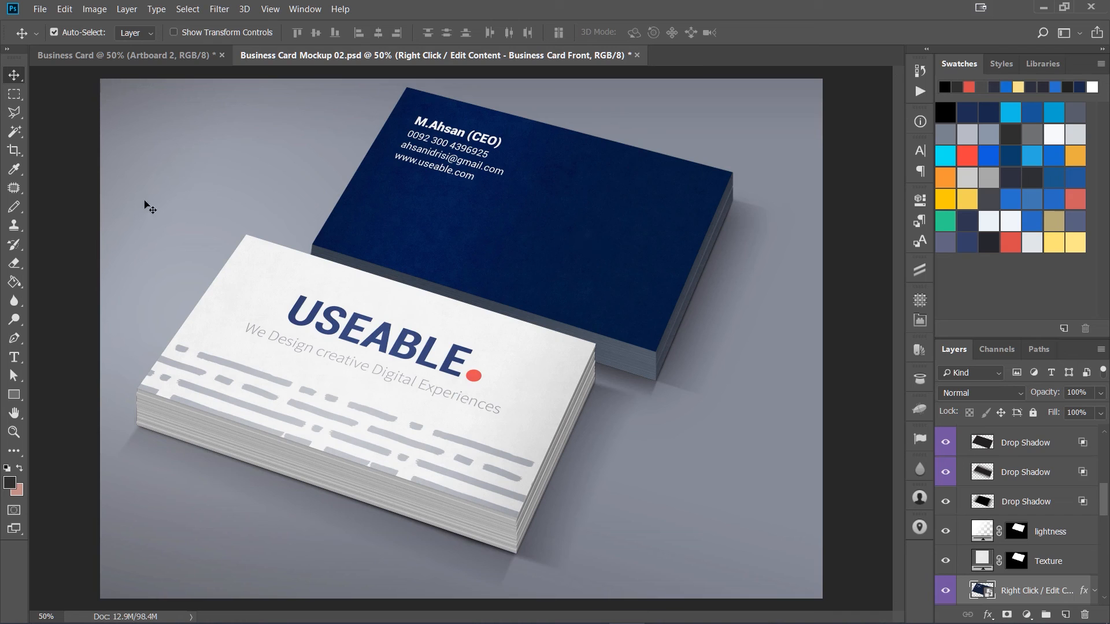
pyautogui.click(41, 9)
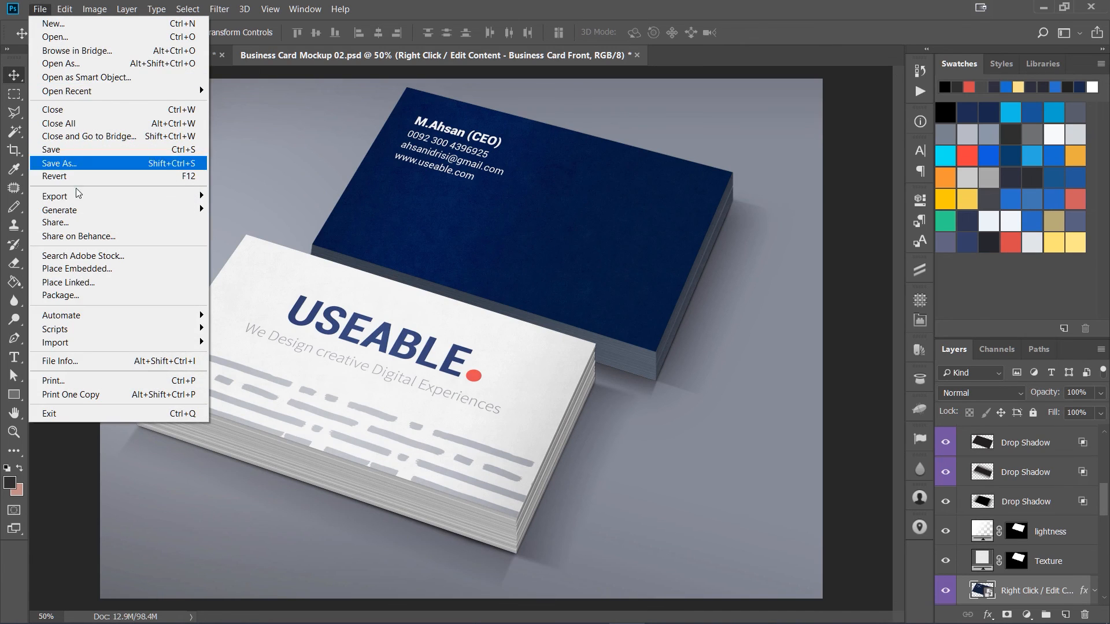
pyautogui.moveTo(178, 195)
pyautogui.click(222, 255)
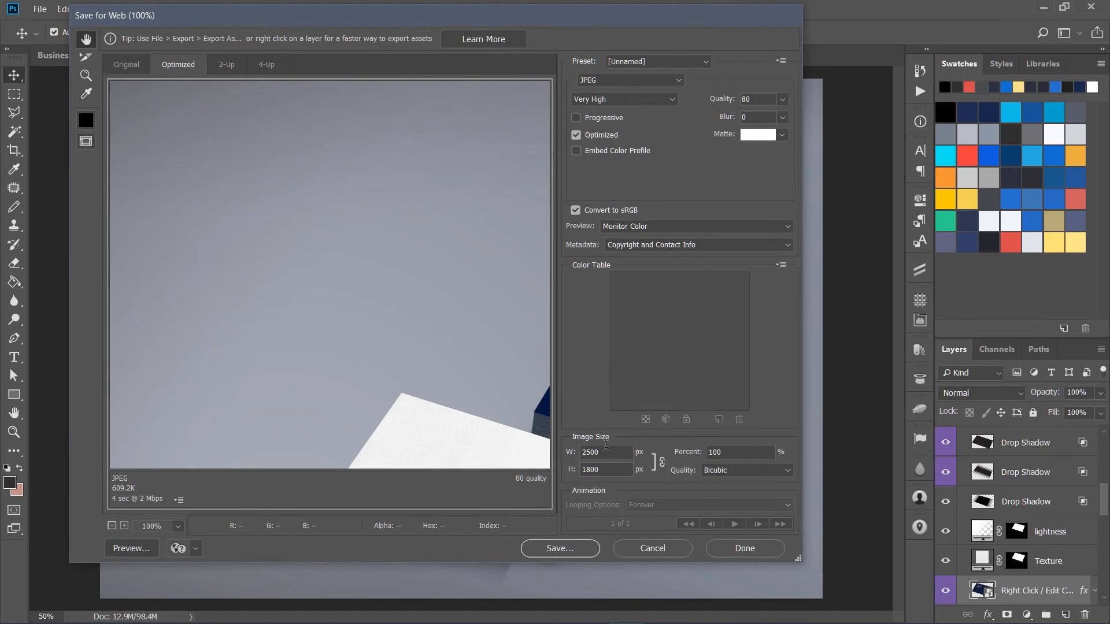
pyautogui.moveTo(608, 454); pyautogui.dragTo(558, 456)
pyautogui.write('1500')
pyautogui.click(571, 549)
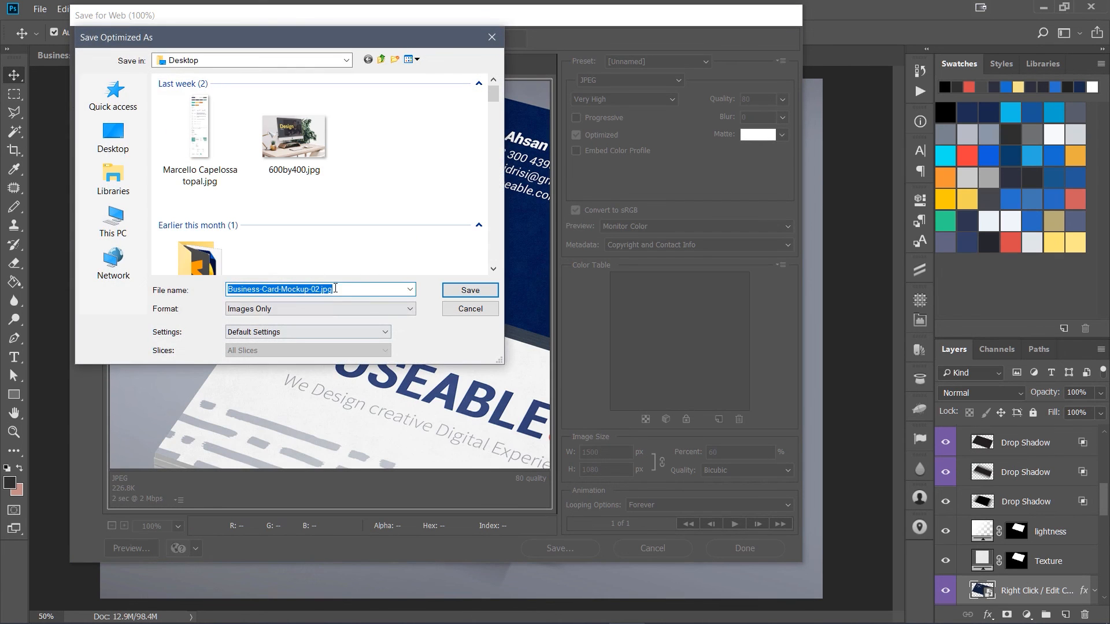
pyautogui.click(453, 292)
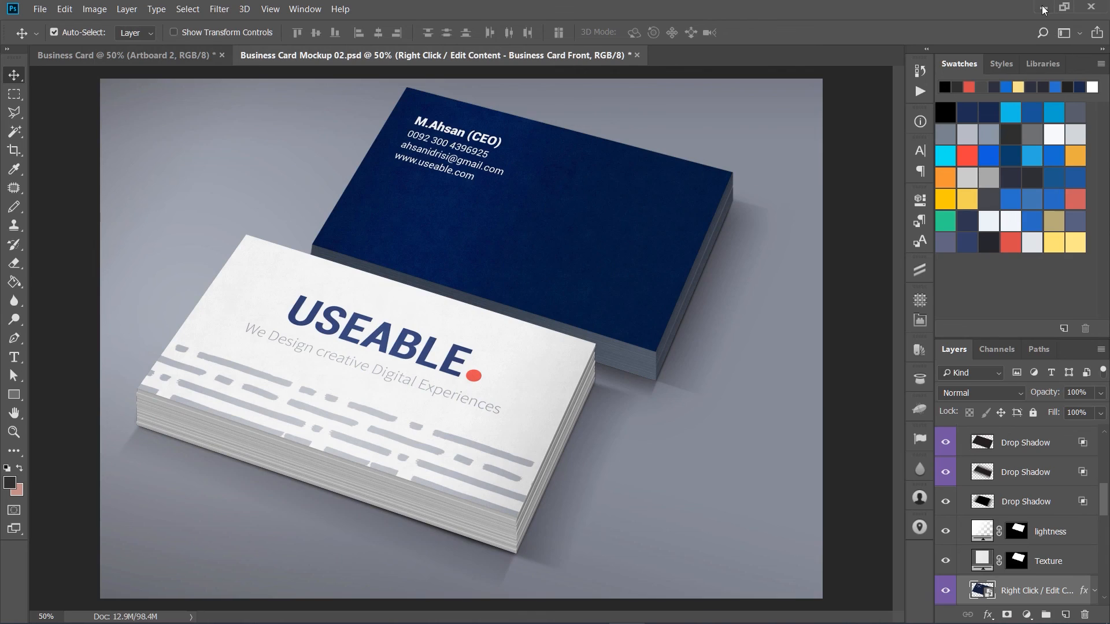
# Step: Preview the exported Business-Card-Mockup-02.jpg from the desktop, then return to Photoshop
pyautogui.click(1045, 8)
pyautogui.click(1045, 8)
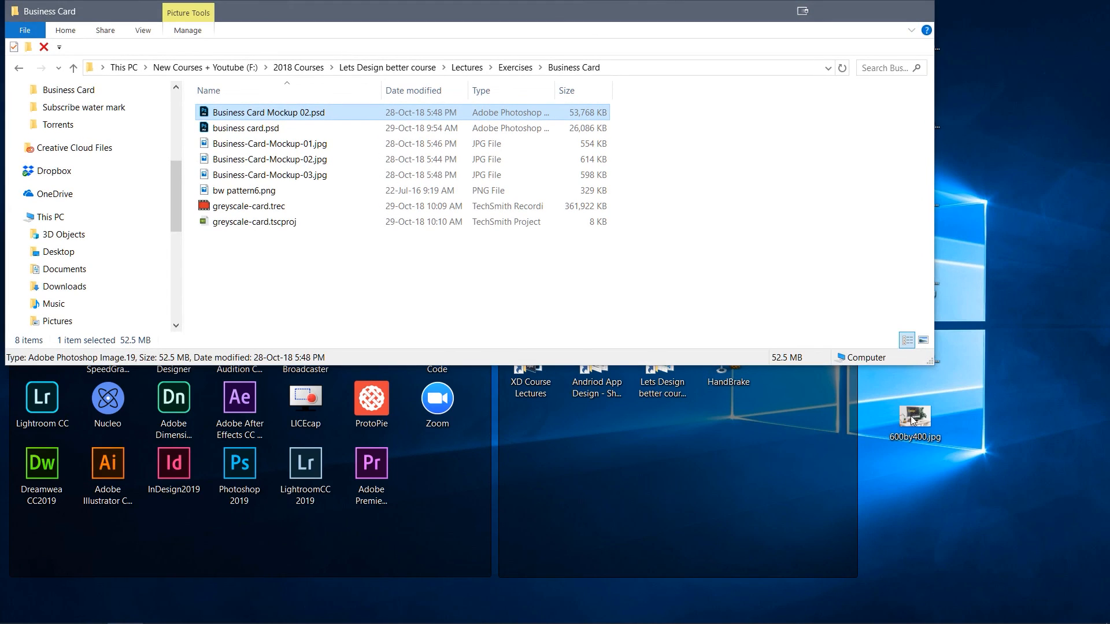
pyautogui.click(847, 16)
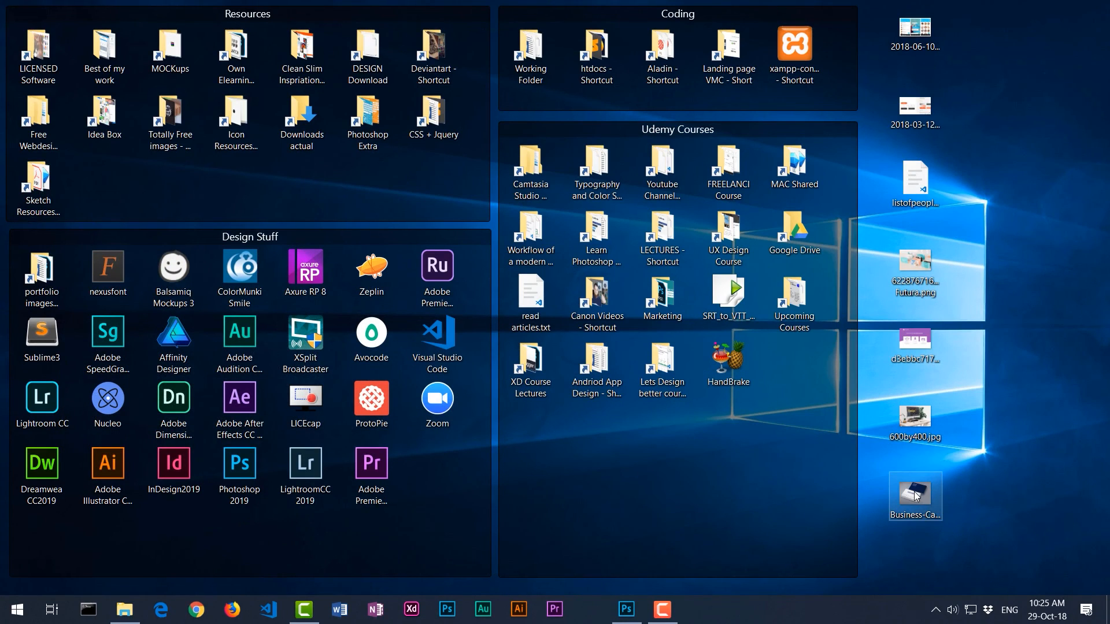
pyautogui.doubleClick(915, 494)
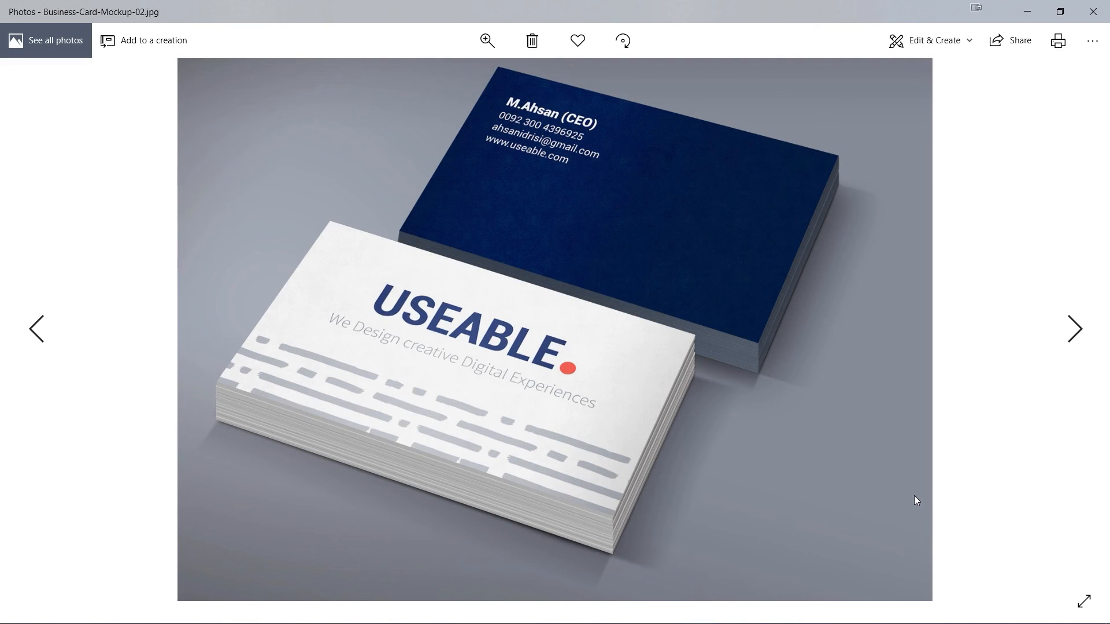
pyautogui.click(1093, 13)
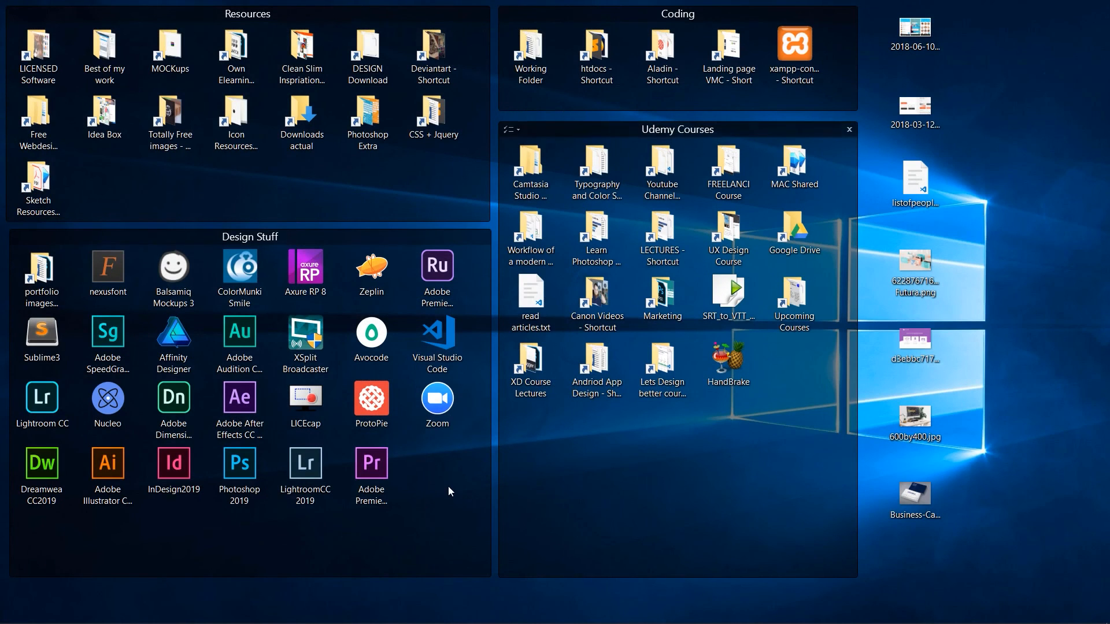
pyautogui.click(919, 507)
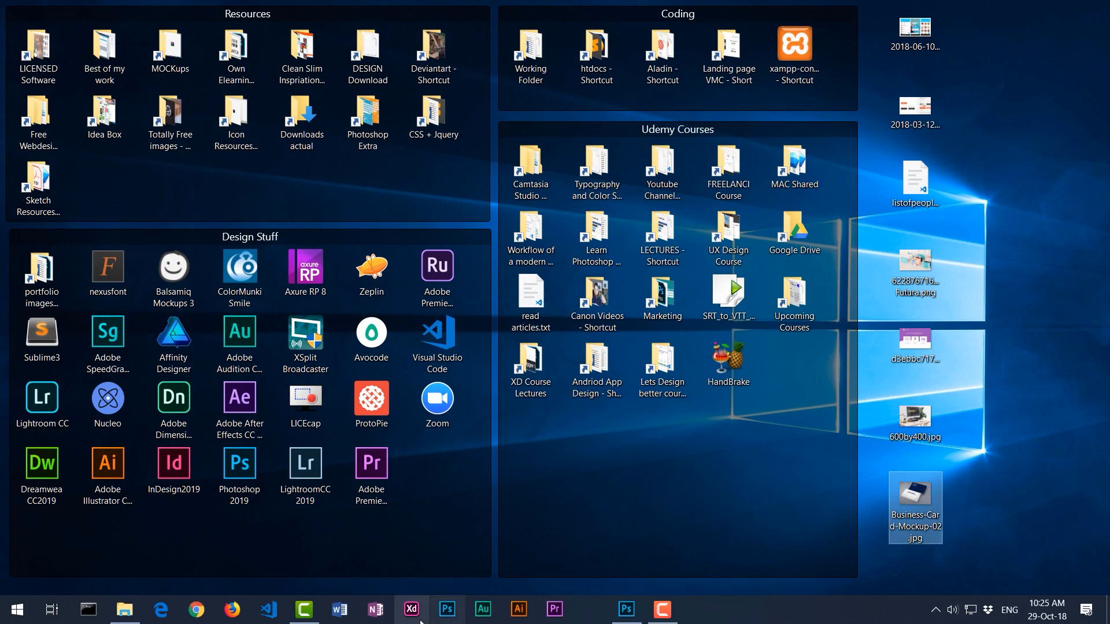
pyautogui.click(617, 538)
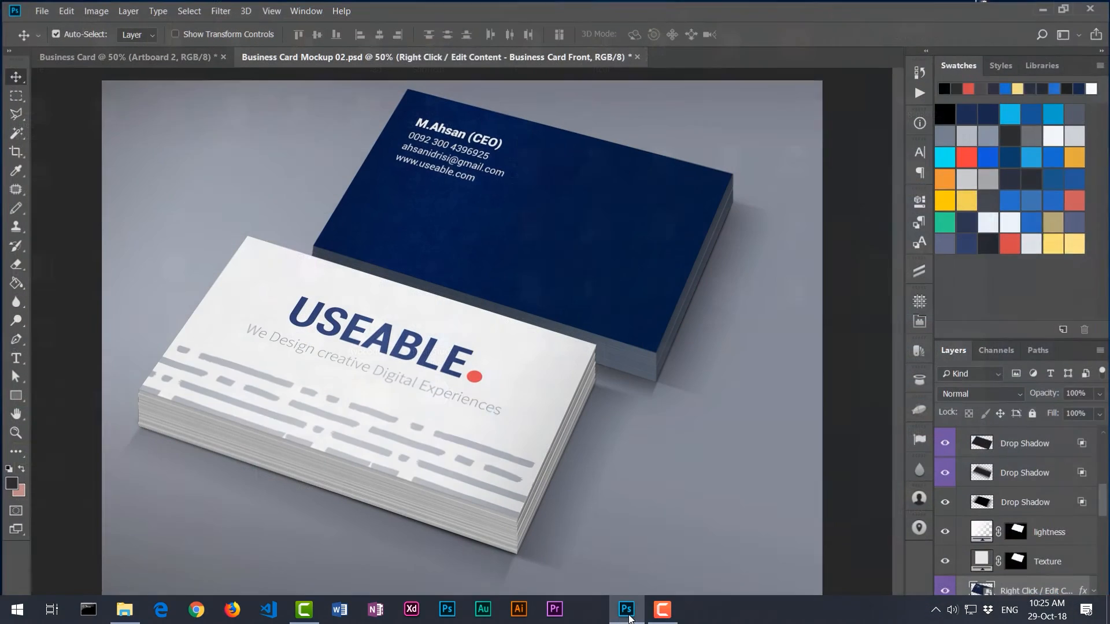